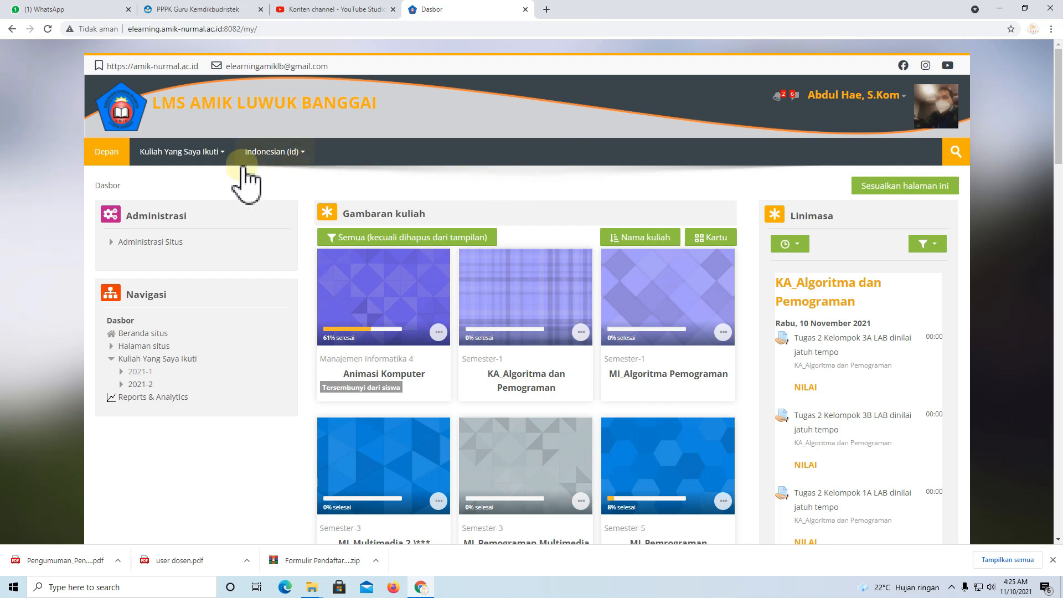
Open the KA_Algoritma dan Pemograman course and look through its Daftar Hadir attendance lists.
left_click(220, 152)
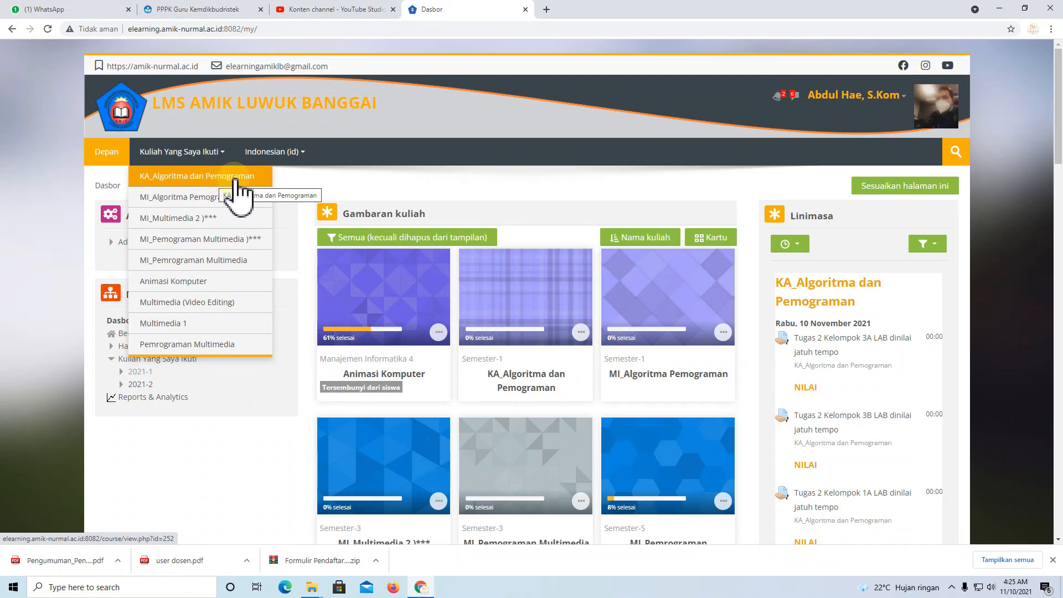
left_click(233, 177)
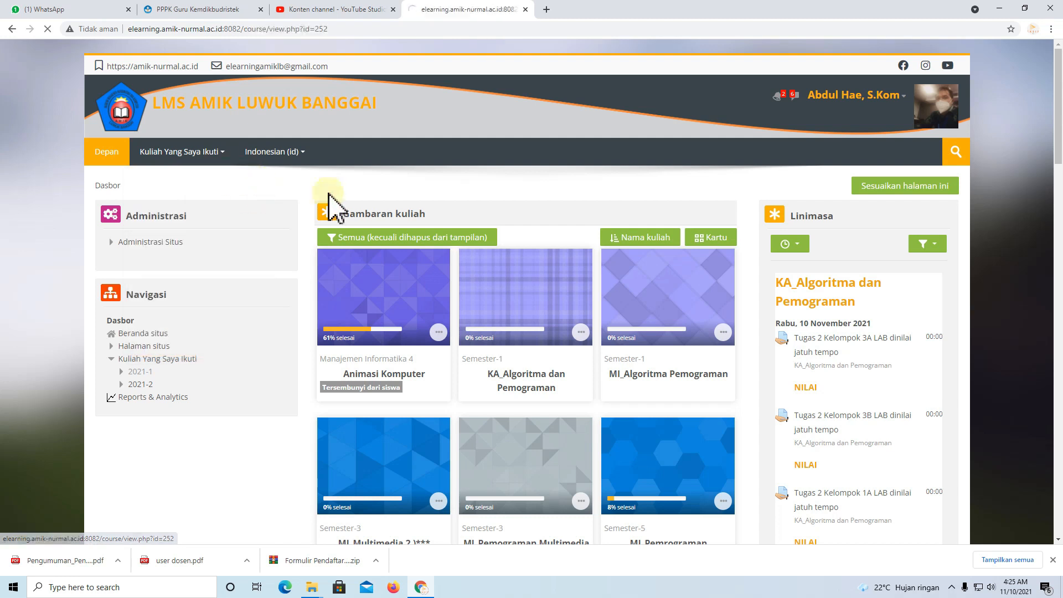
scroll(553, 277, "down", 15)
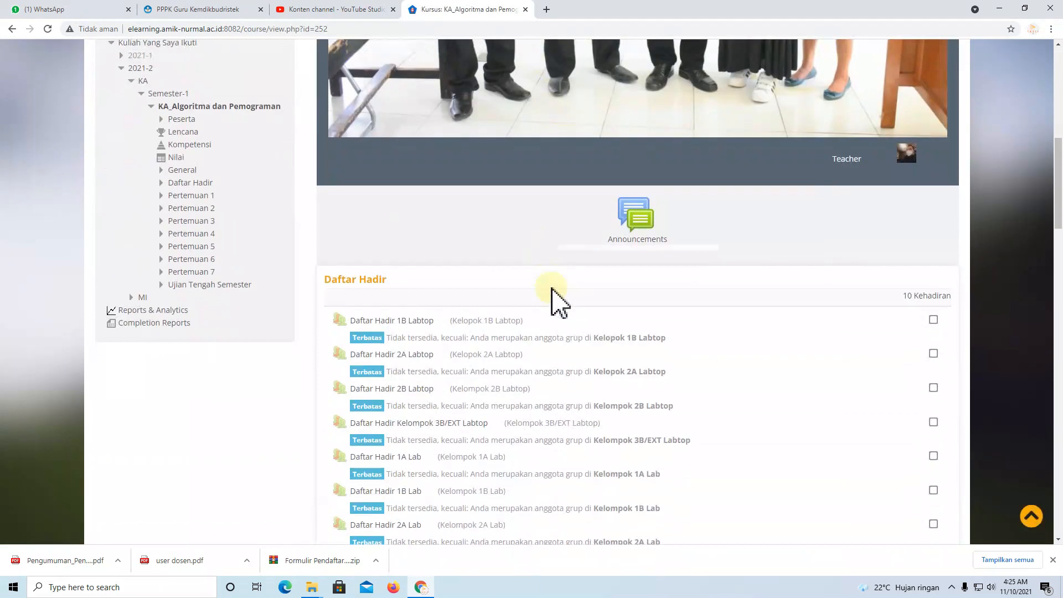
scroll(552, 289, "up", 5)
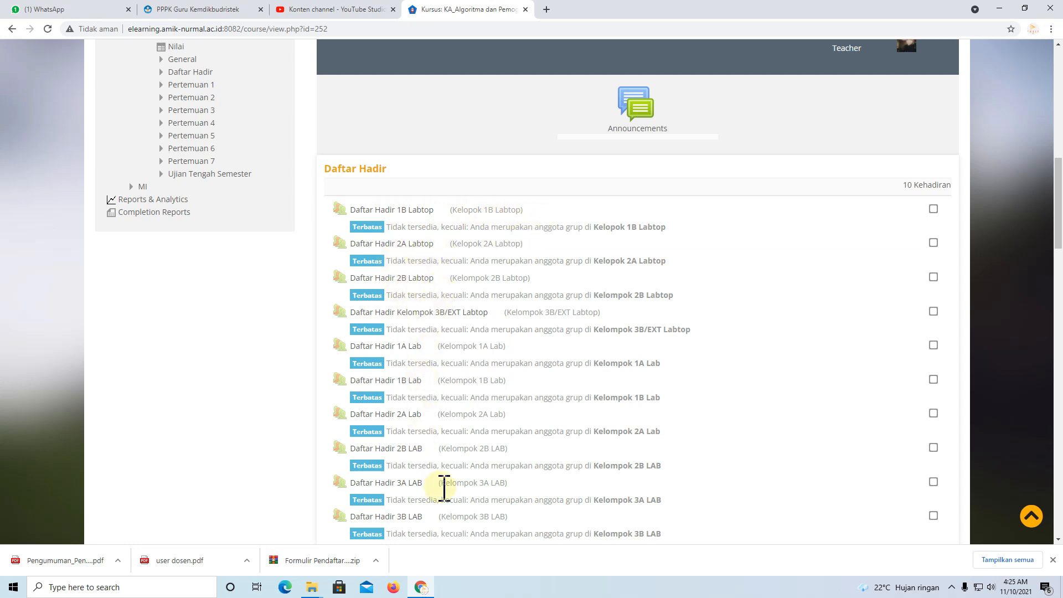
scroll(444, 488, "down", 1)
scroll(441, 486, "up", 2)
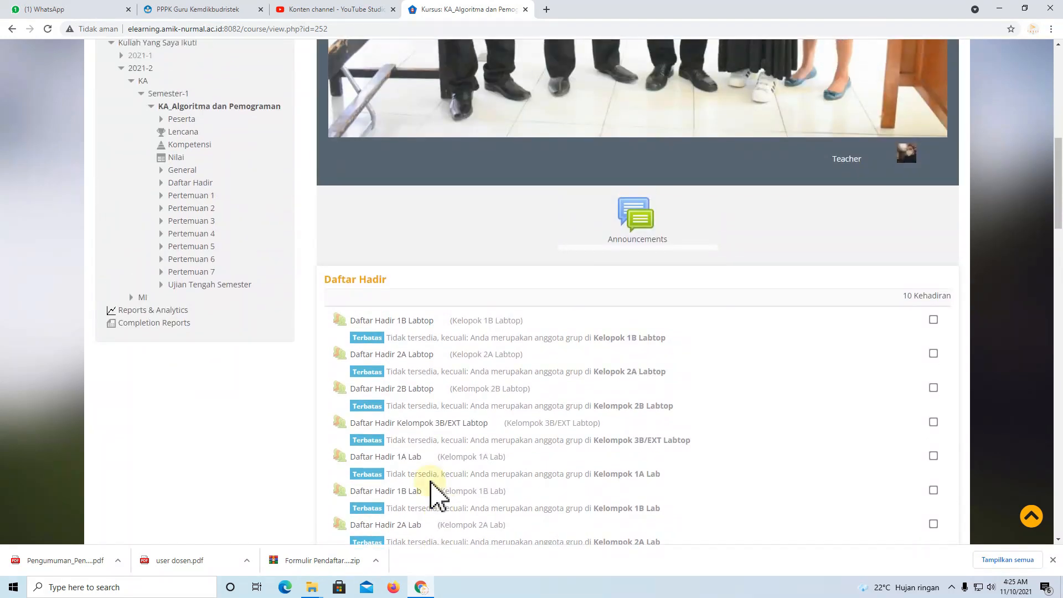
Open the attendance report of Daftar Hadir 1B Labtop and review the students' attendance records.
left_click(424, 322)
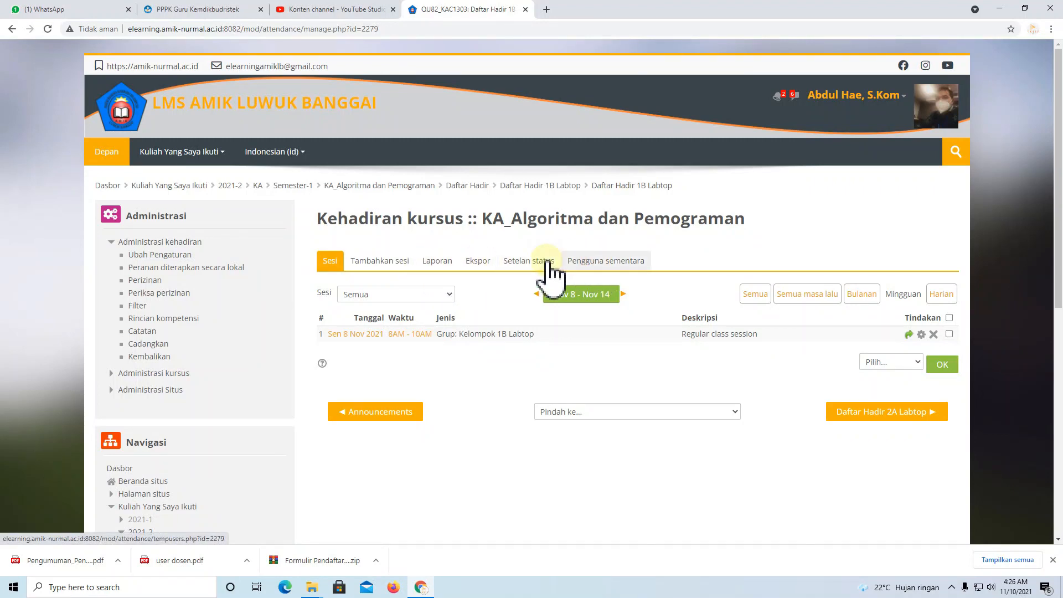
left_click(432, 262)
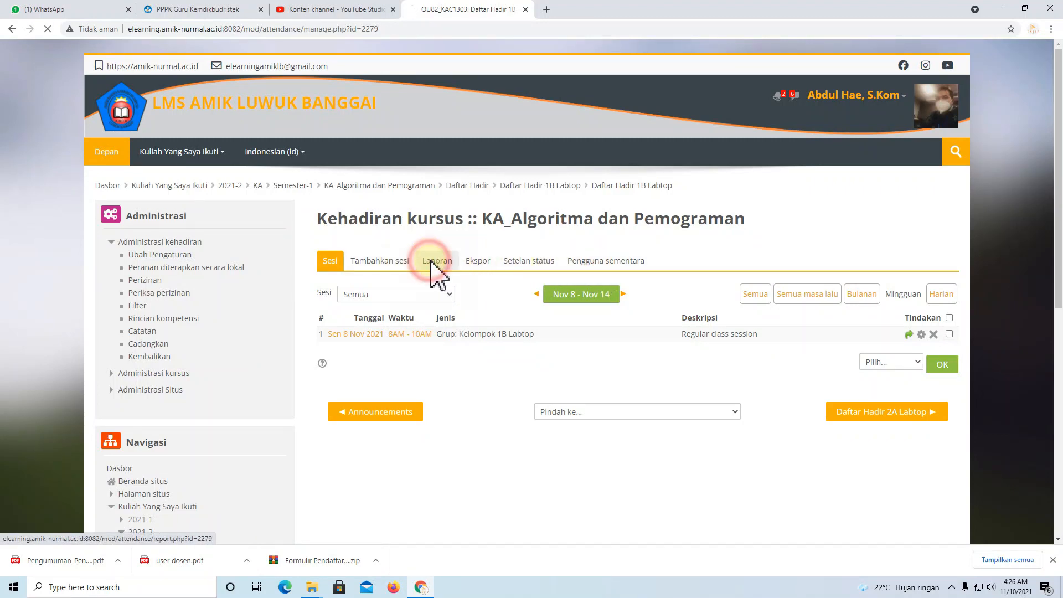
scroll(499, 366, "down", 2)
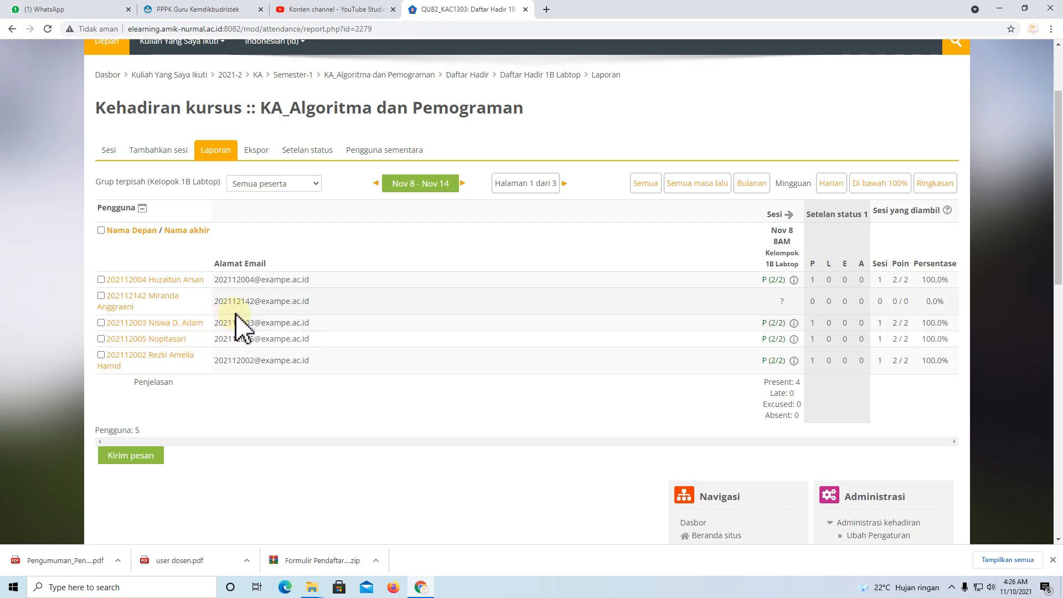
scroll(236, 316, "up", 2)
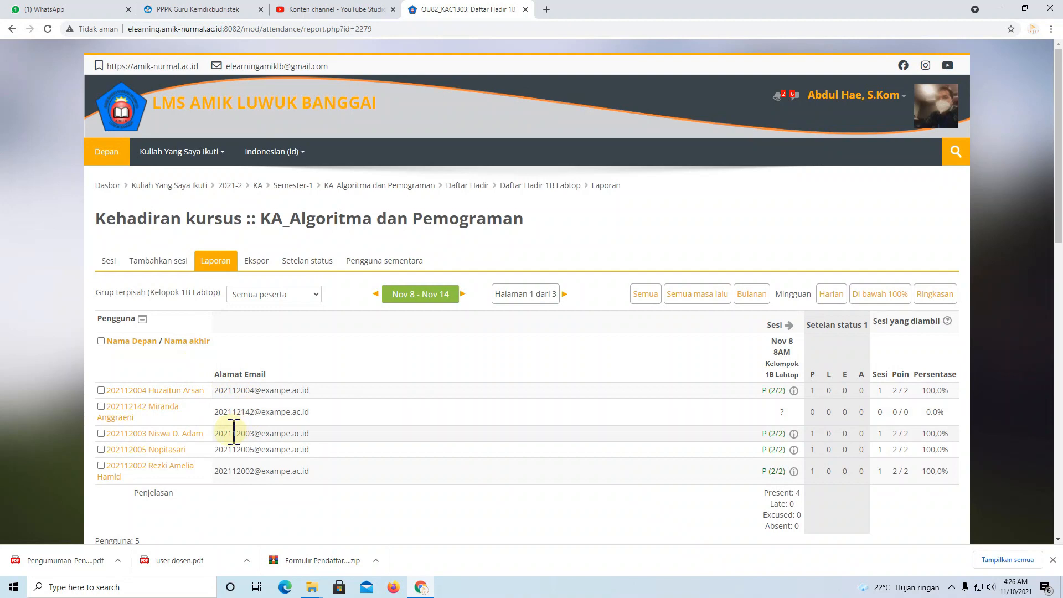
Return to the KA_Algoritma dan Pemograman course and review its enrolled users and their group assignments.
left_click(213, 158)
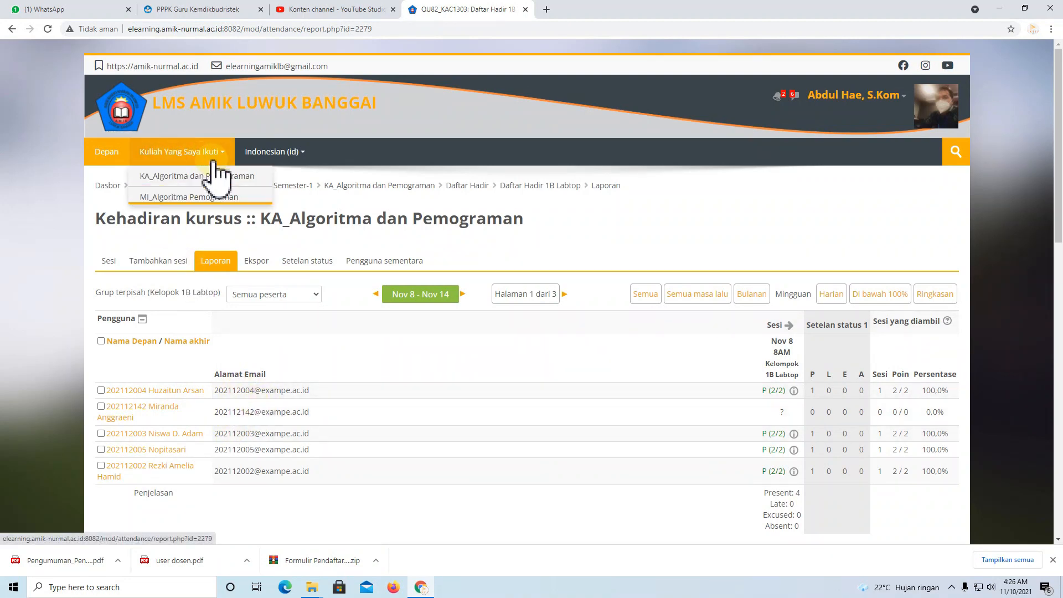
left_click(395, 187)
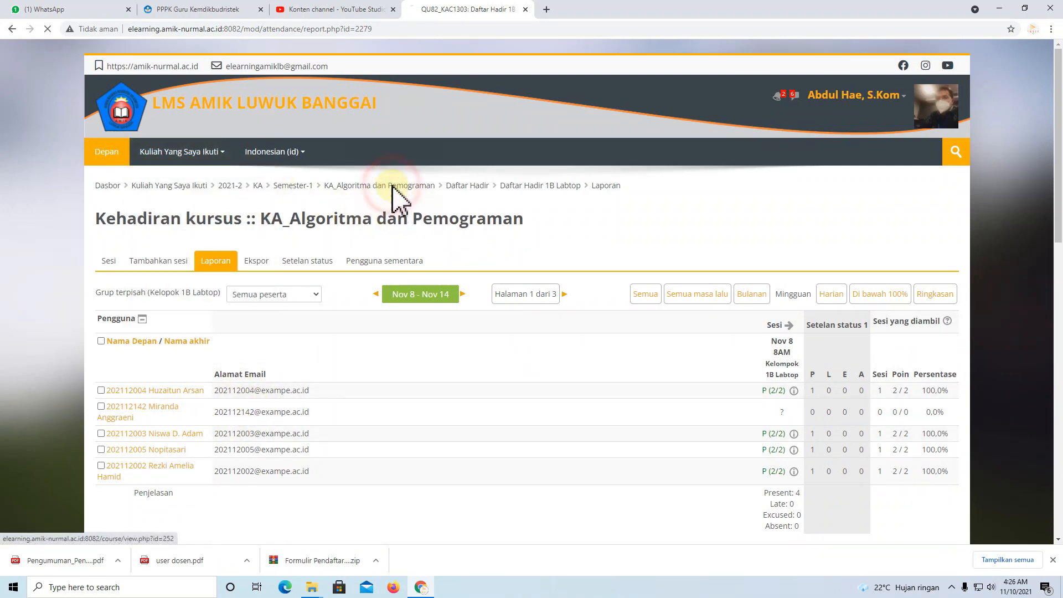
left_click(149, 281)
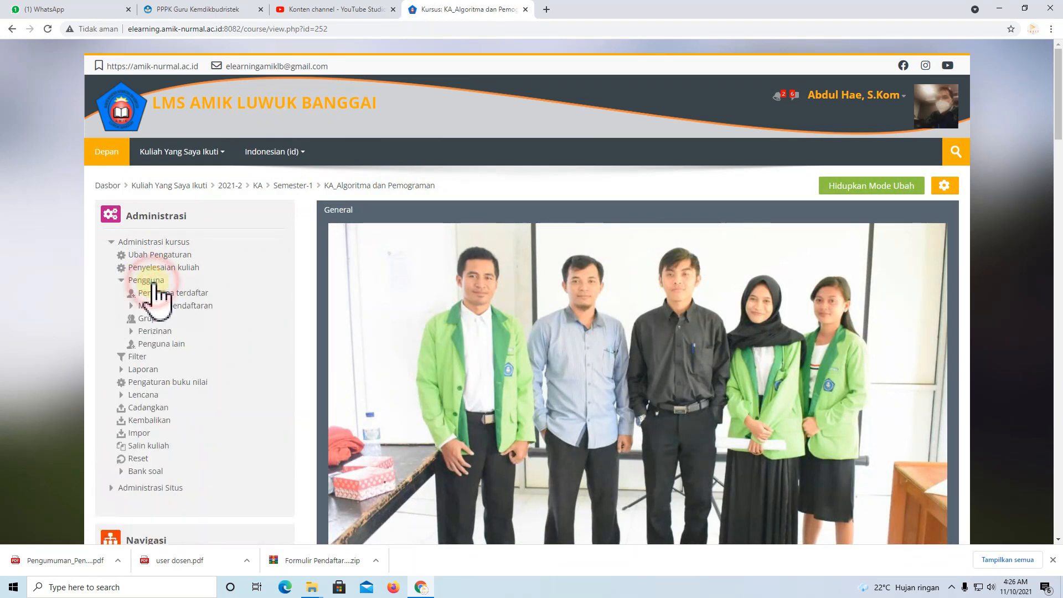
left_click(169, 294)
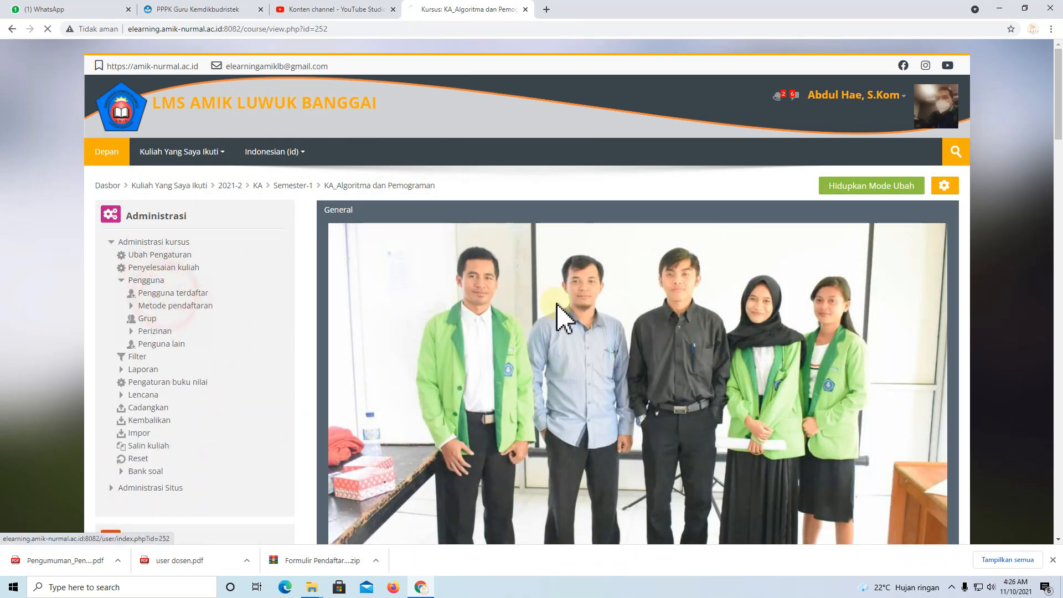
scroll(563, 318, "down", 9)
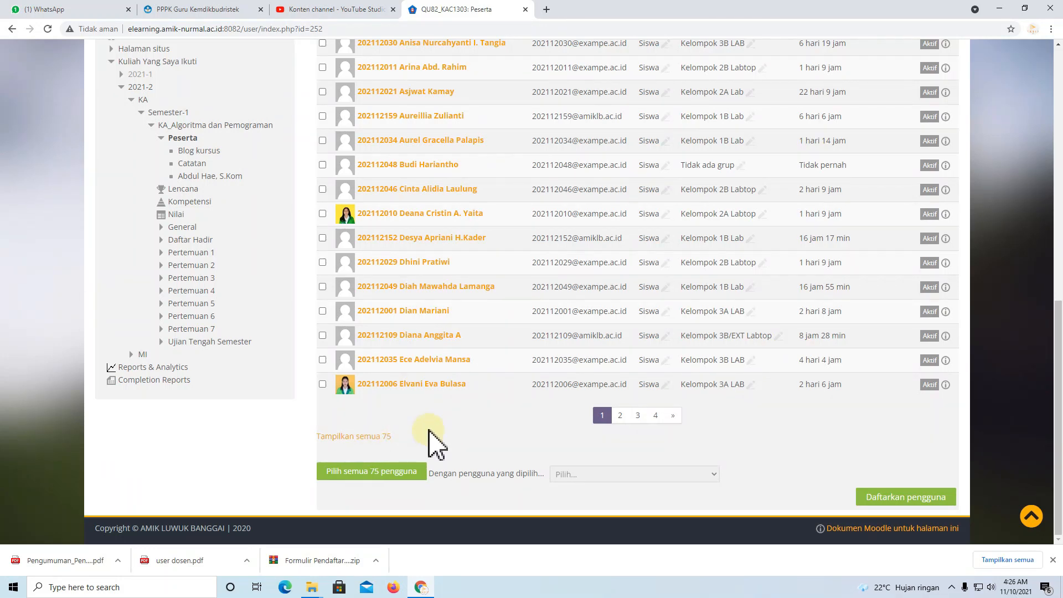
scroll(436, 440, "up", 2)
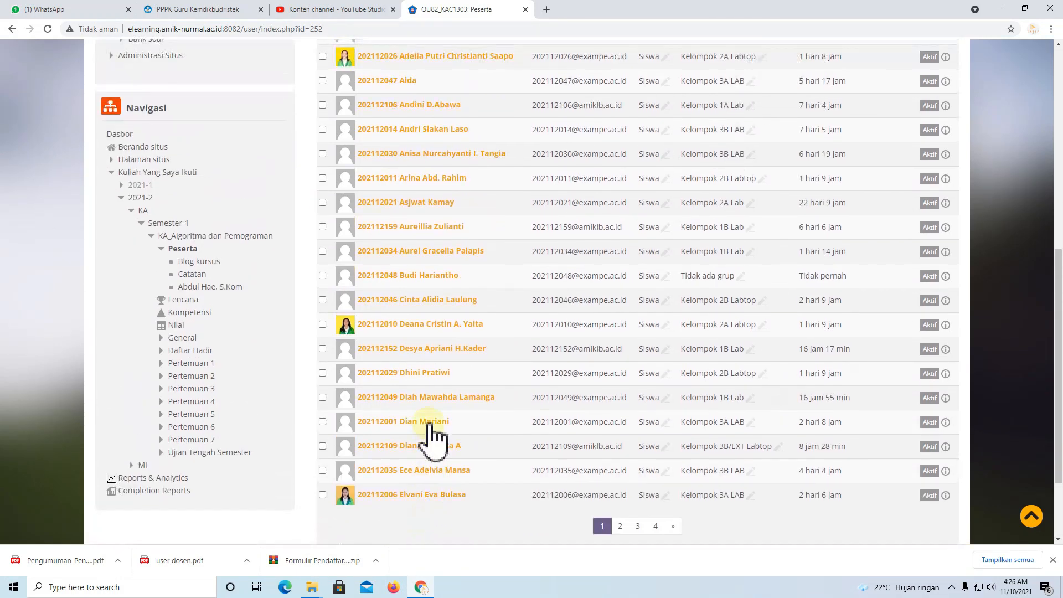
scroll(416, 421, "down", 2)
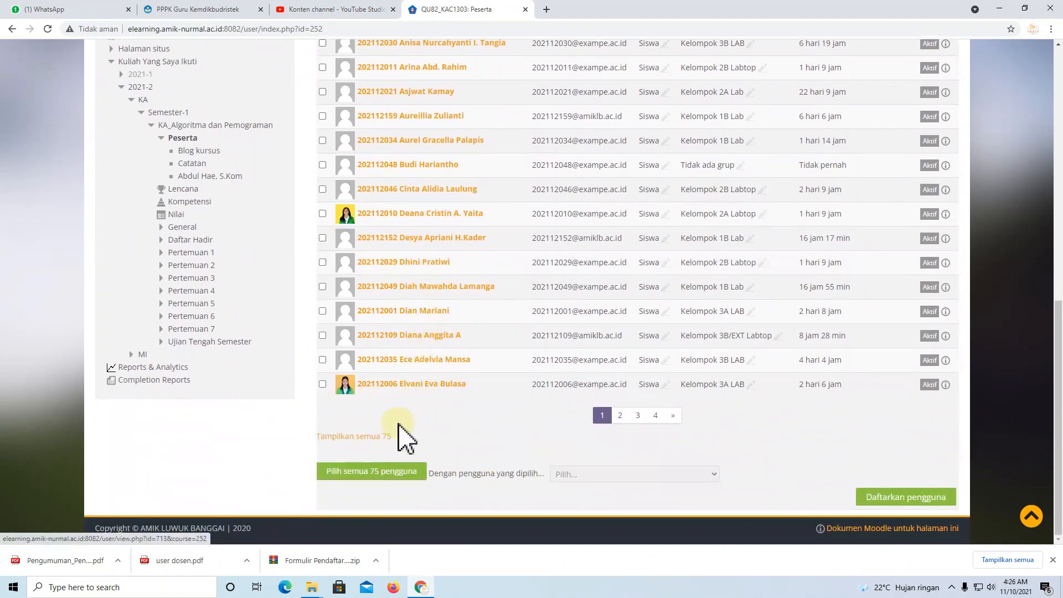
scroll(419, 398, "up", 3)
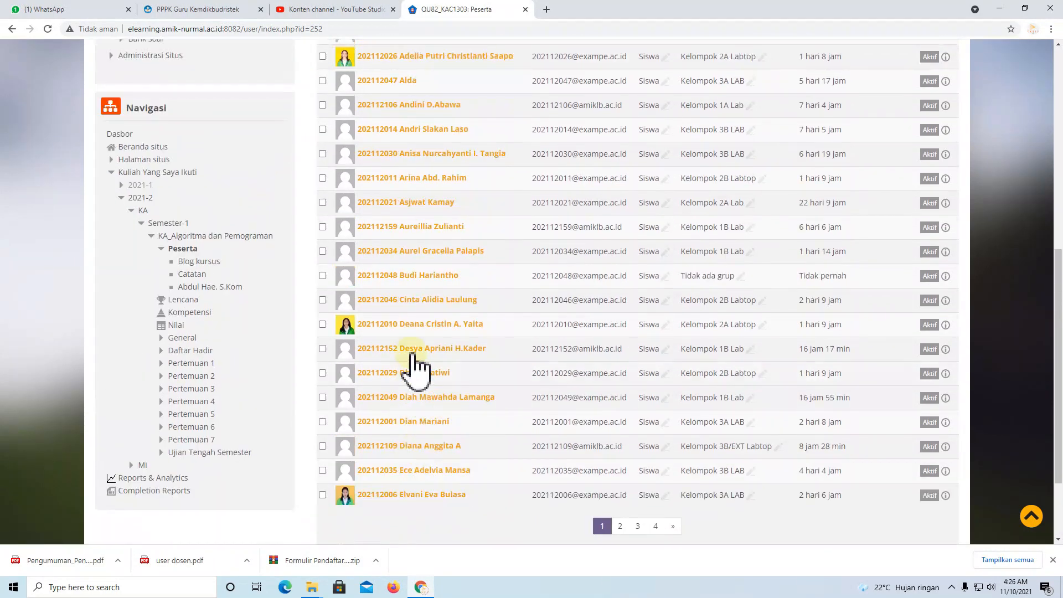
scroll(414, 363, "up", 2)
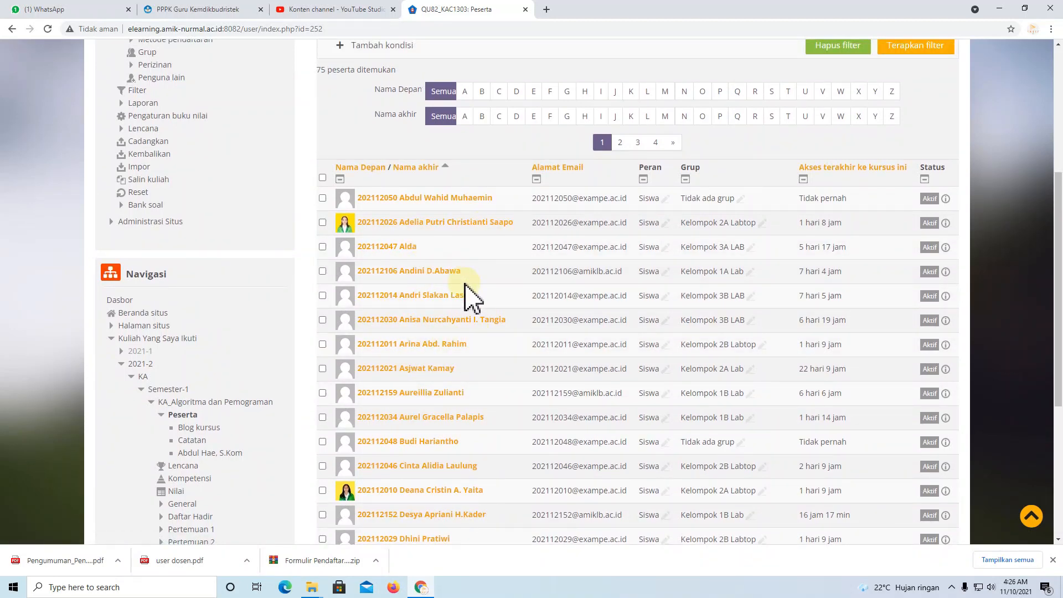
scroll(465, 294, "up", 2)
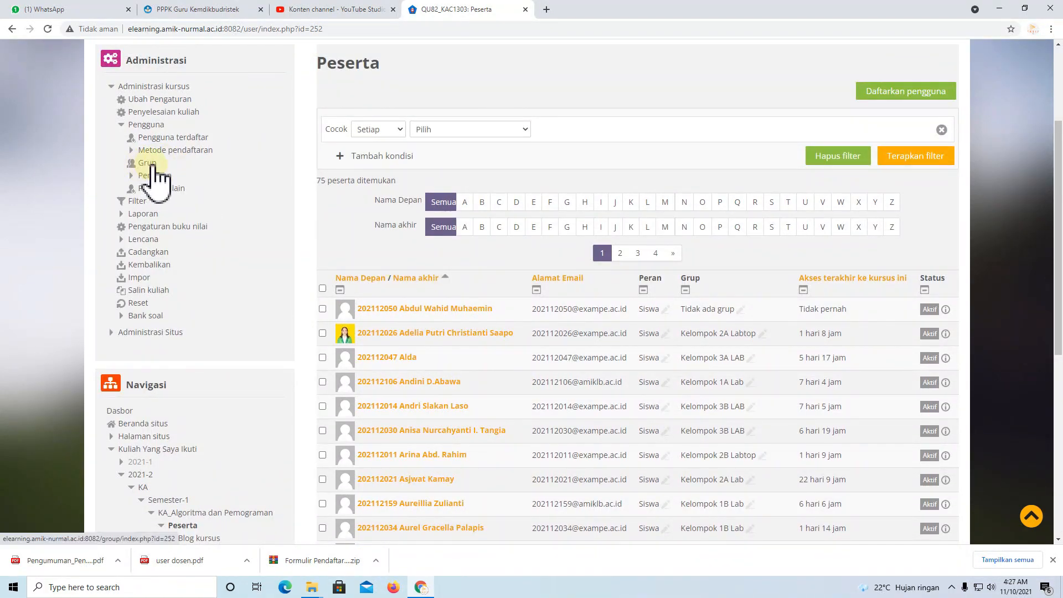
Create a new course group named contoh and save it with the other settings at their defaults.
left_click(147, 163)
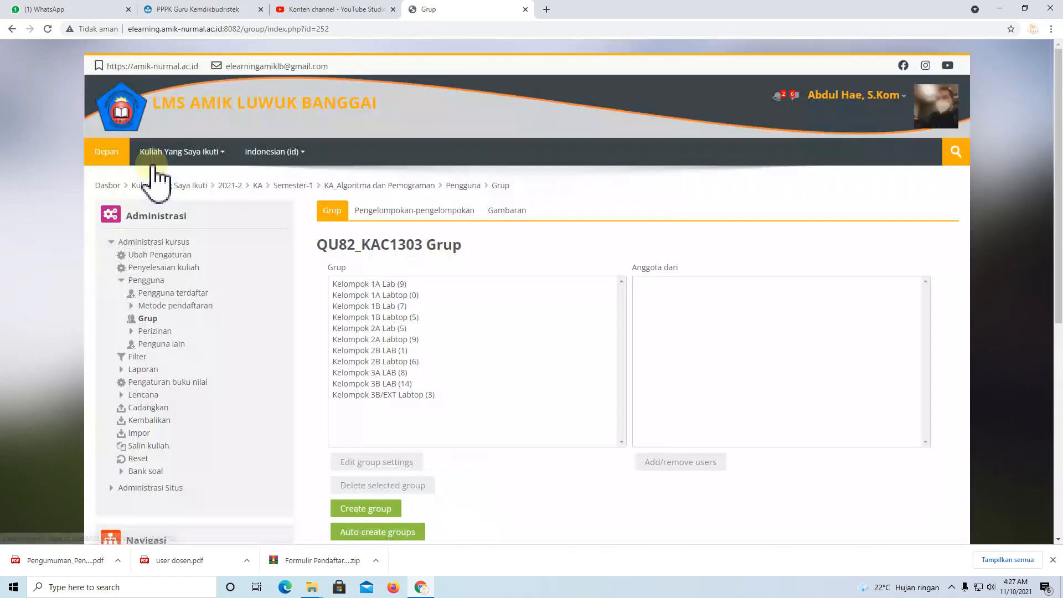
scroll(380, 338, "down", 2)
left_click(376, 402)
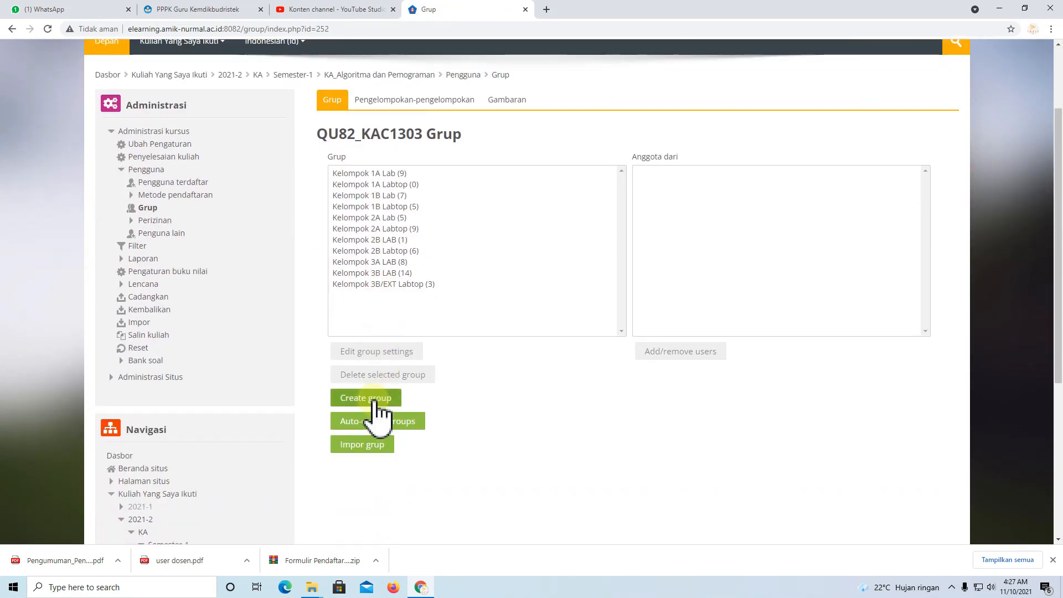
left_click(362, 400)
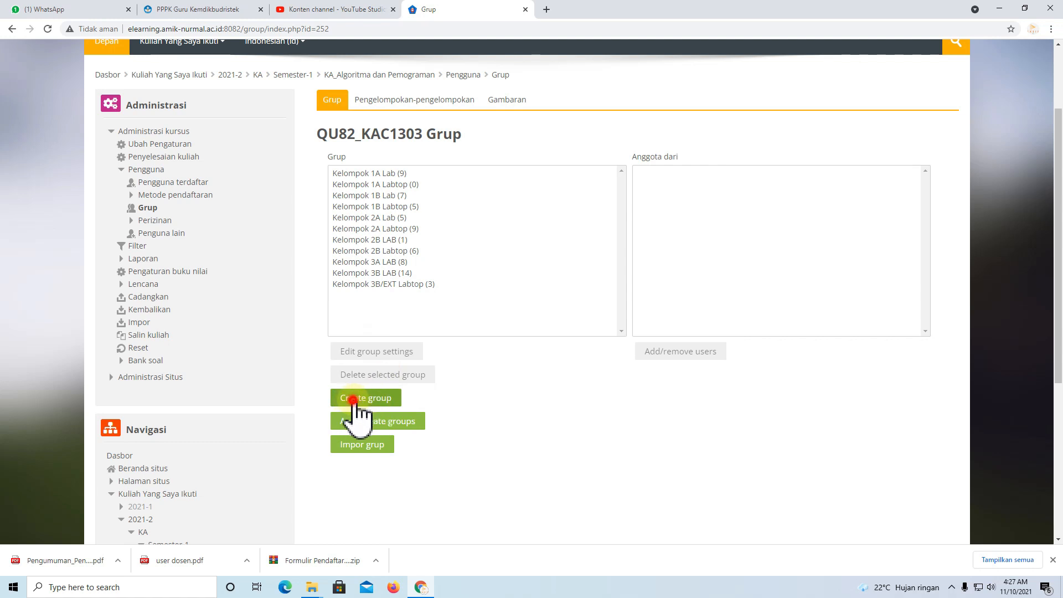
left_click(462, 242)
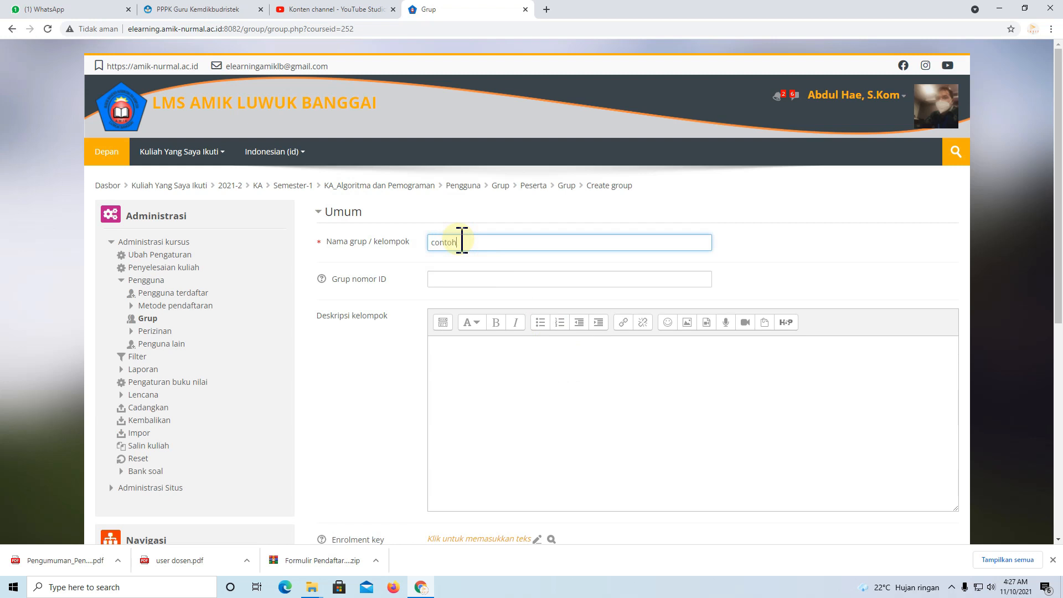
scroll(531, 363, "down", 3)
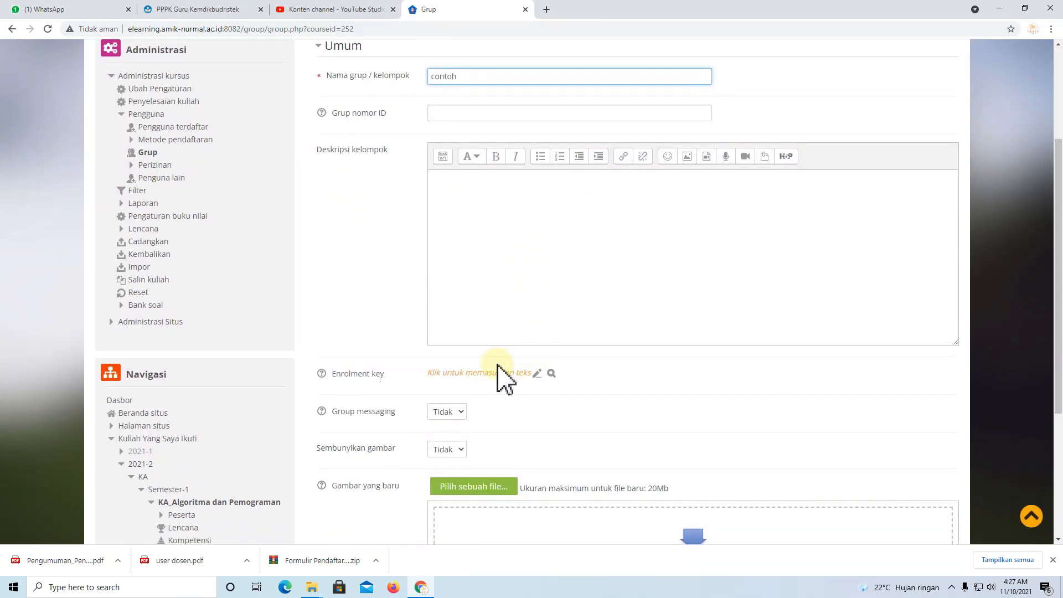
scroll(498, 365, "down", 2)
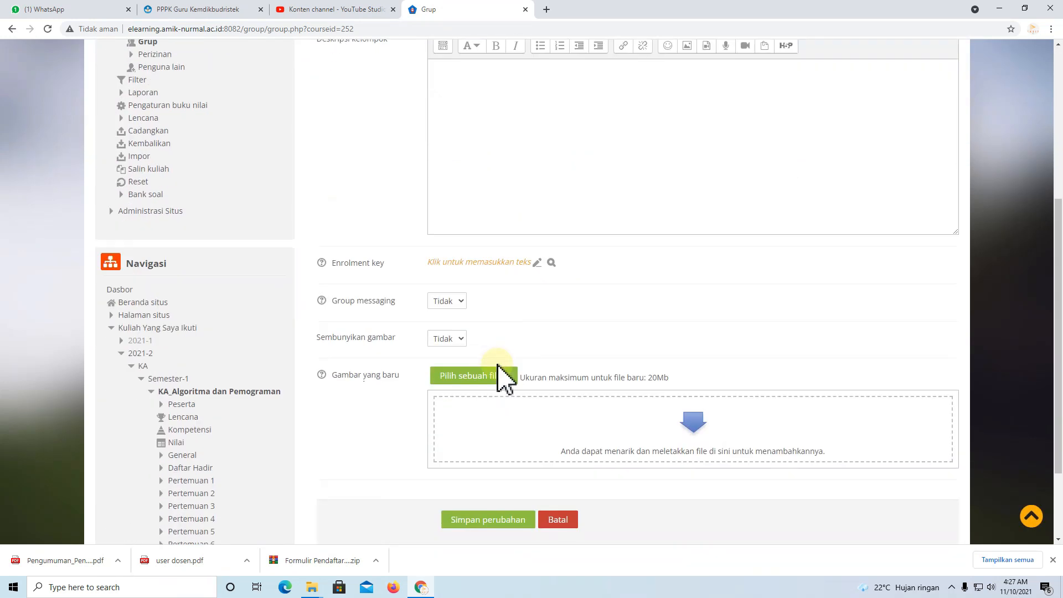
left_click(484, 520)
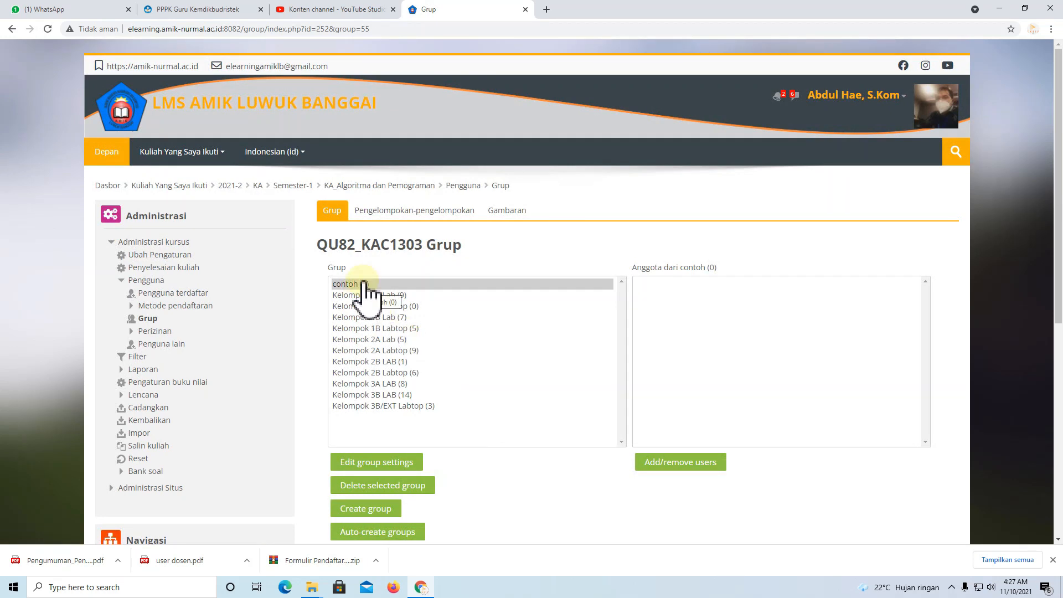
Create a new grouping named Contoh in the course and save it.
left_click(419, 219)
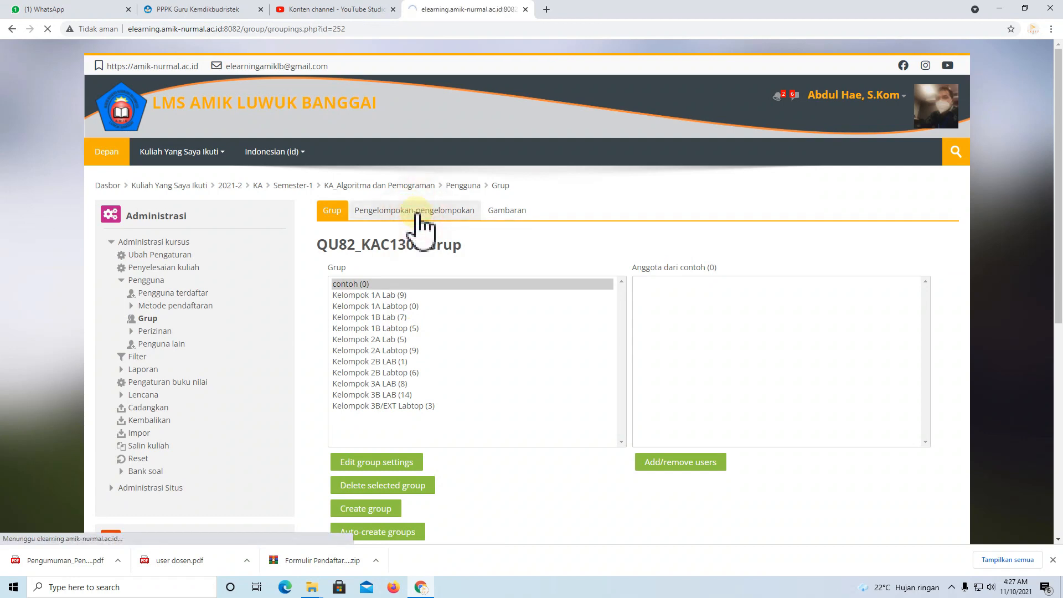
left_click(359, 468)
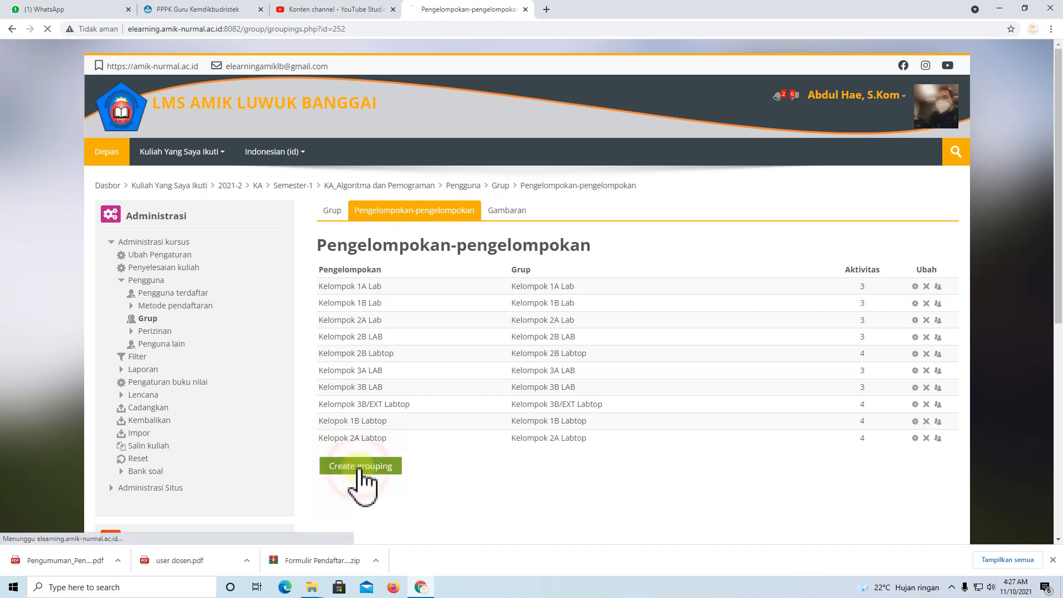
left_click(456, 278)
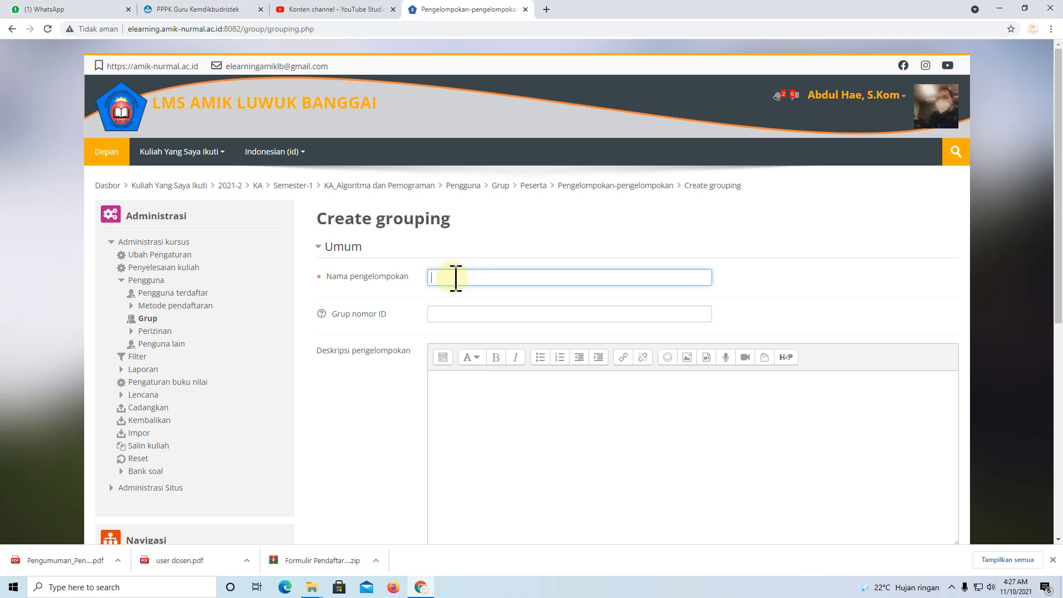
type("Contoh")
scroll(471, 327, "down", 4)
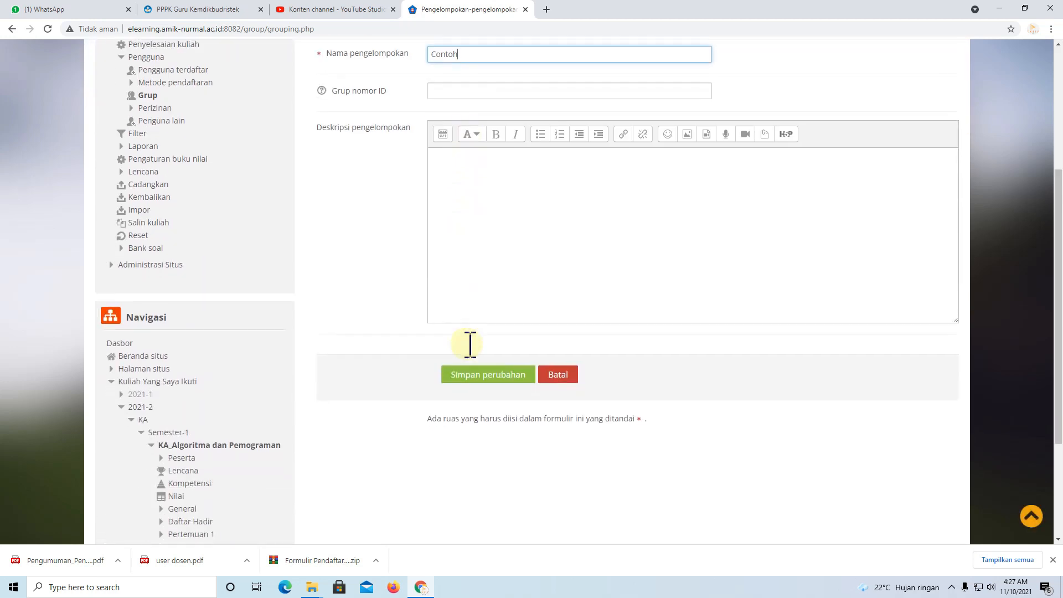
scroll(470, 345, "down", 1)
left_click(487, 320)
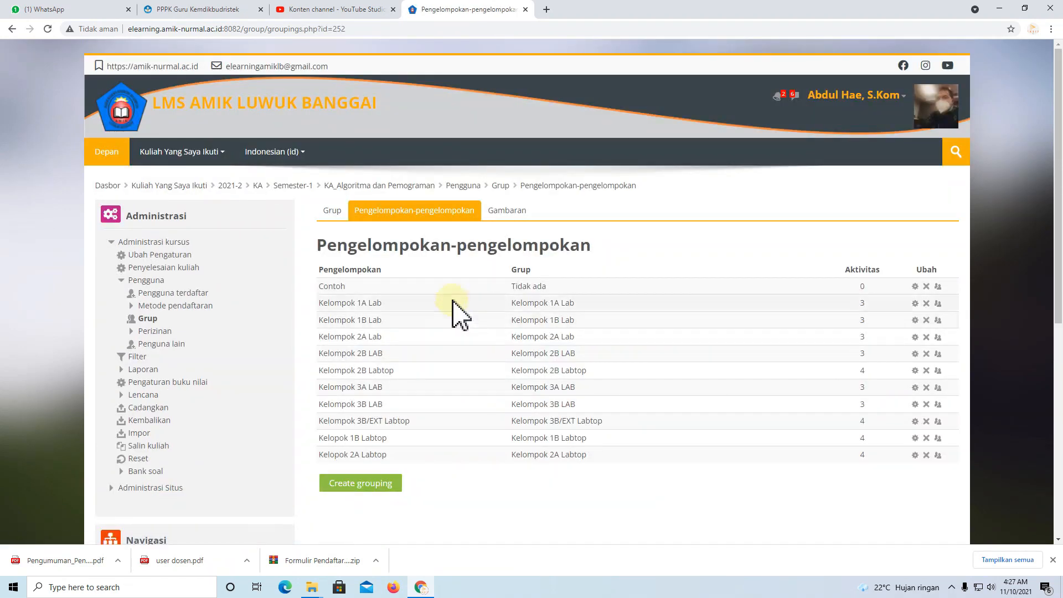
Open the user assignment page of the contoh group and look through its list of potential members.
left_click(332, 212)
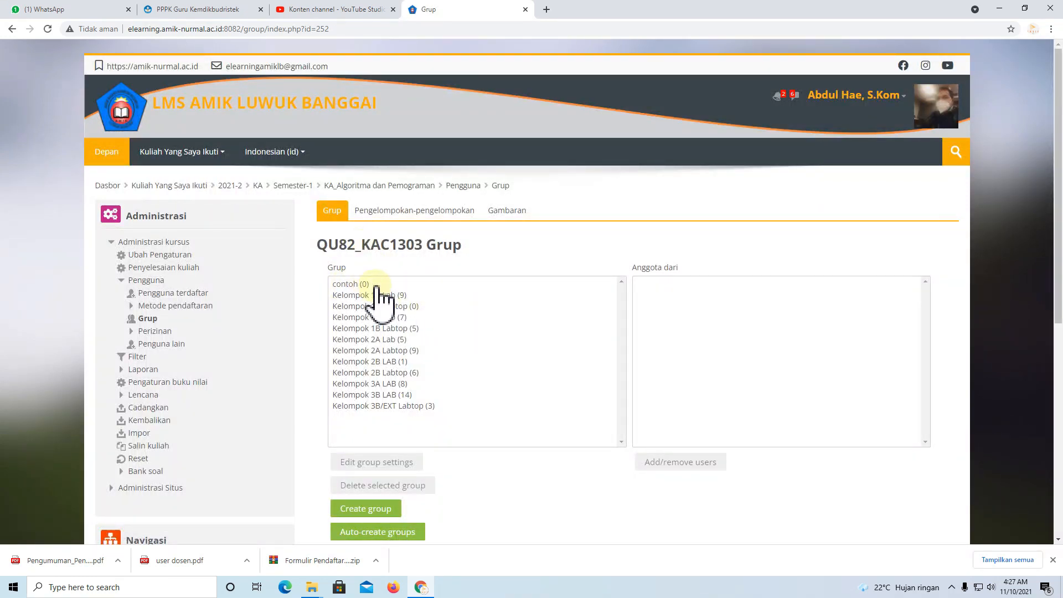
left_click(355, 285)
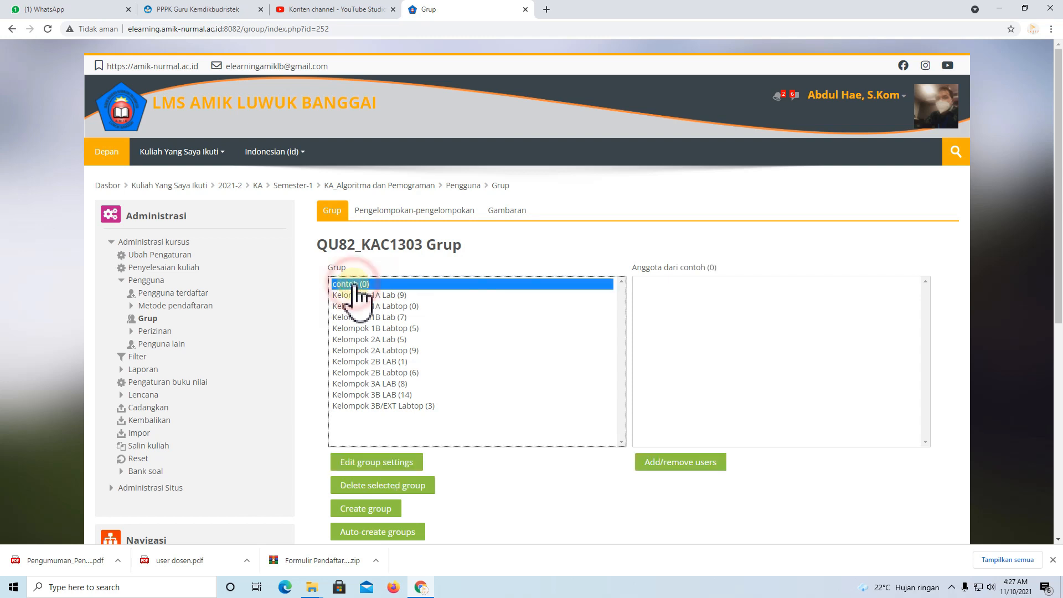
left_click(673, 465)
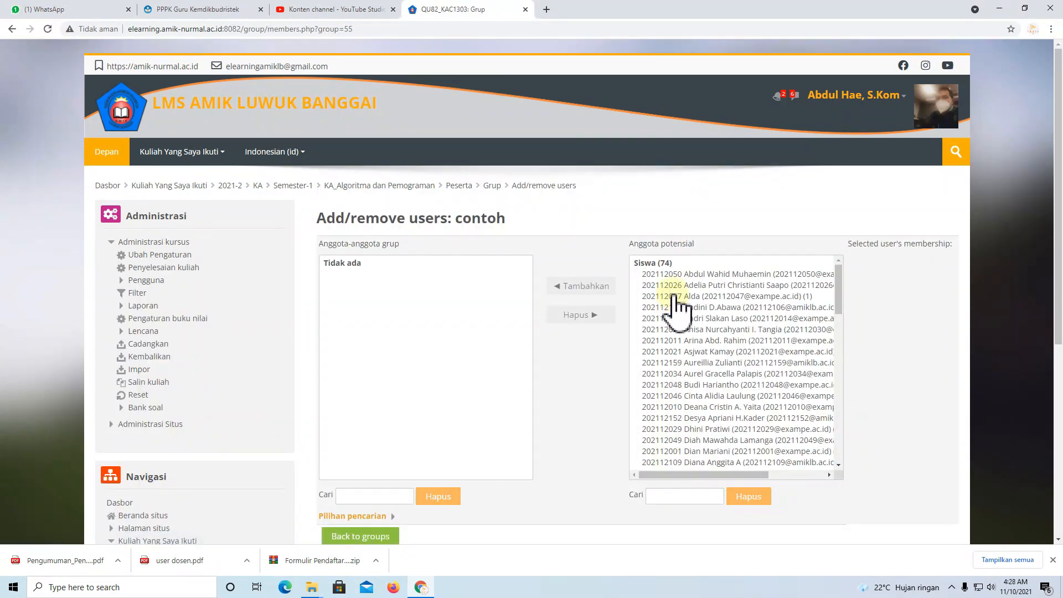
scroll(683, 340, "down", 2)
scroll(684, 347, "down", 10)
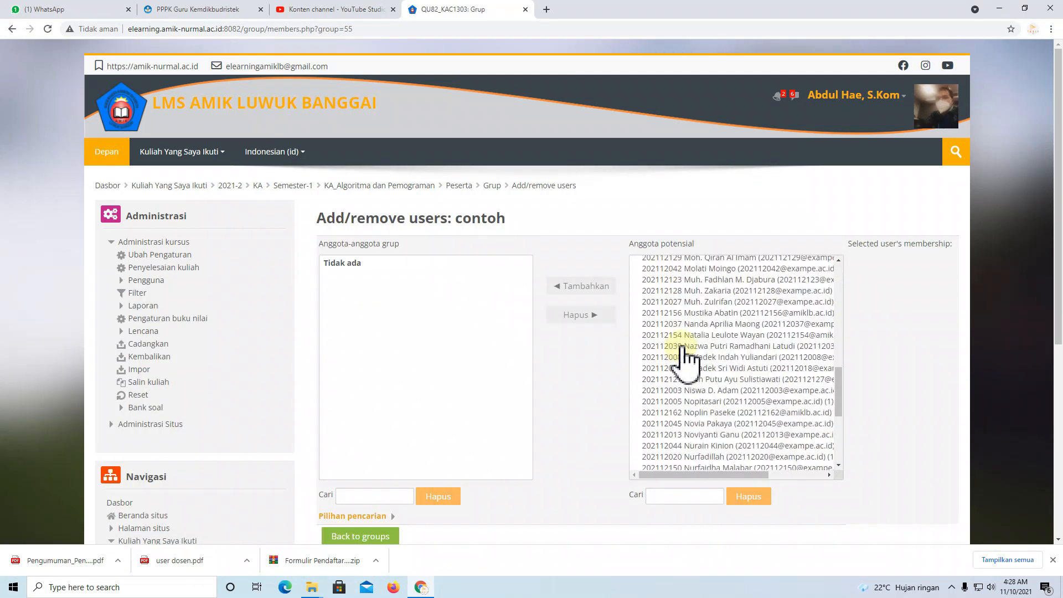
scroll(685, 360, "up", 5)
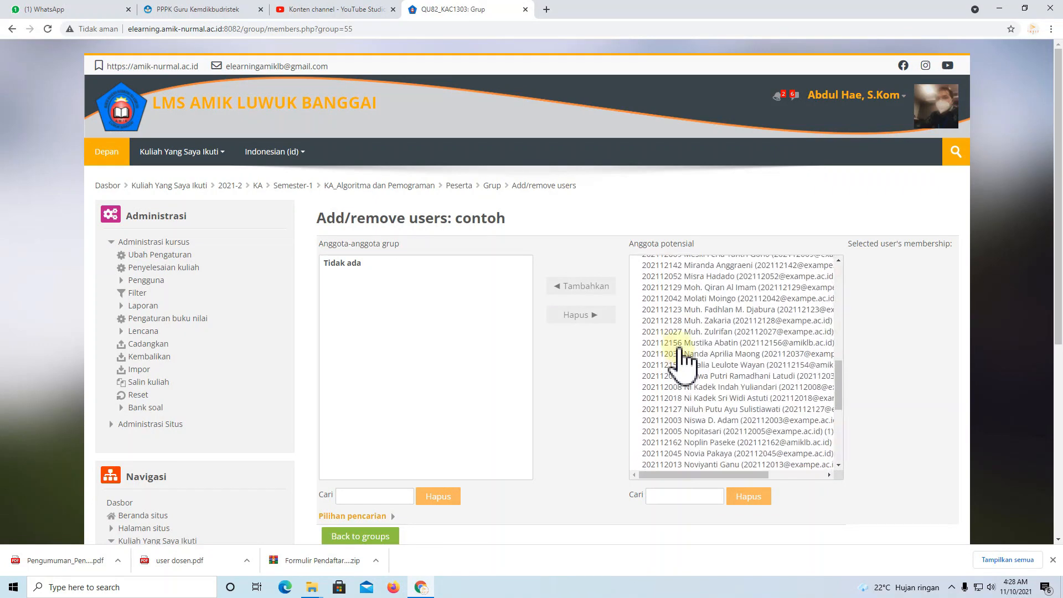
scroll(684, 360, "up", 7)
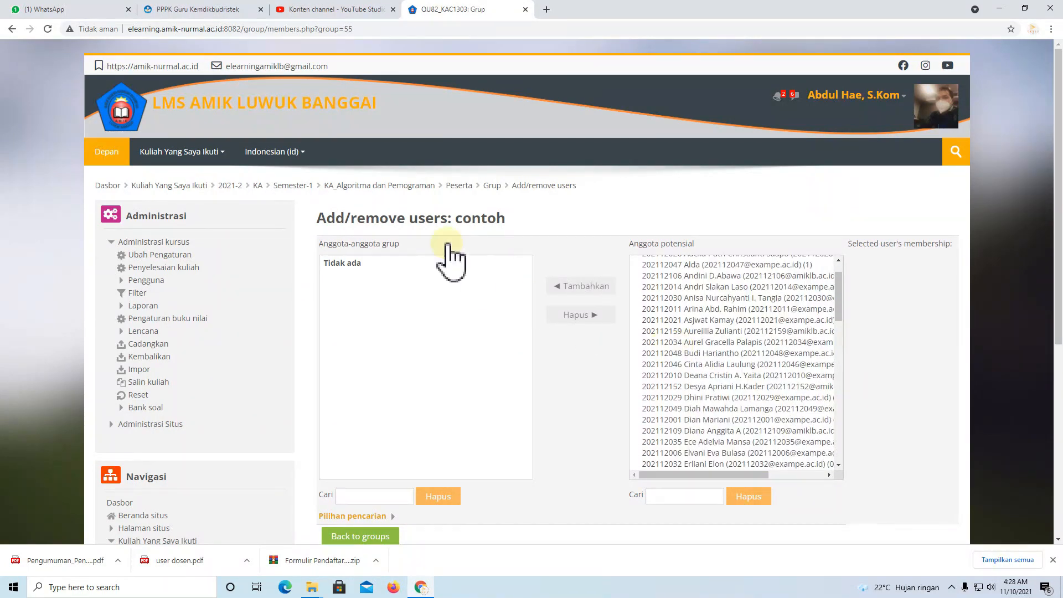
scroll(670, 336, "up", 1)
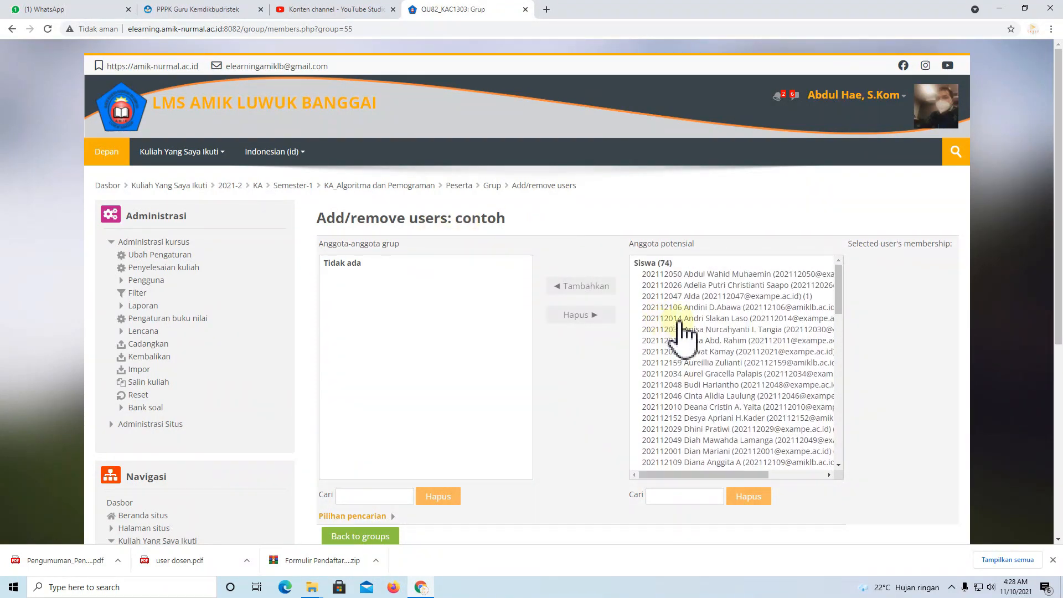
Add the first four students in the potential members list to the contoh group.
left_click(681, 274)
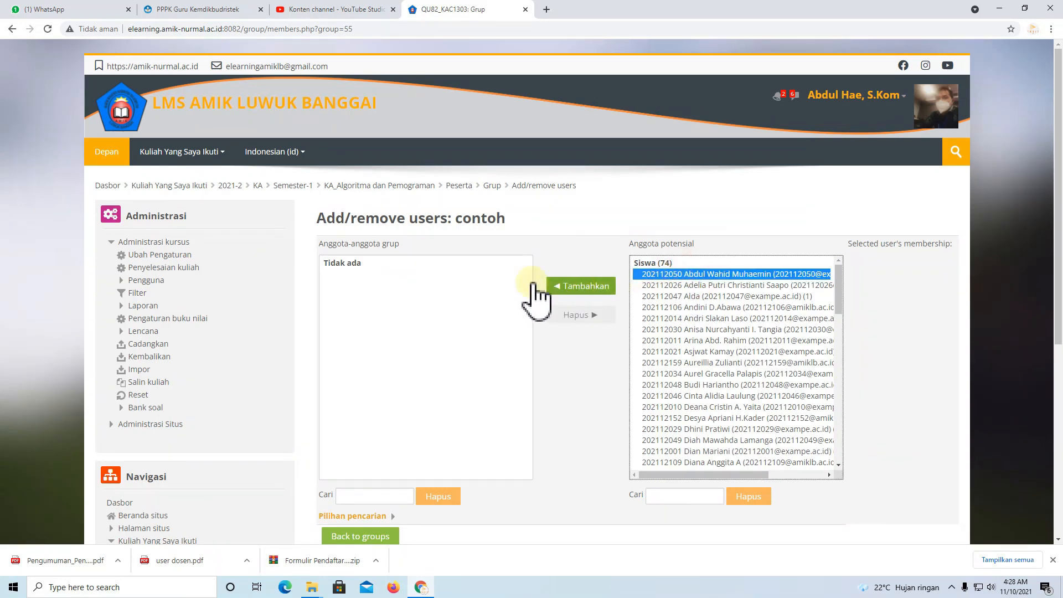
left_click(598, 291)
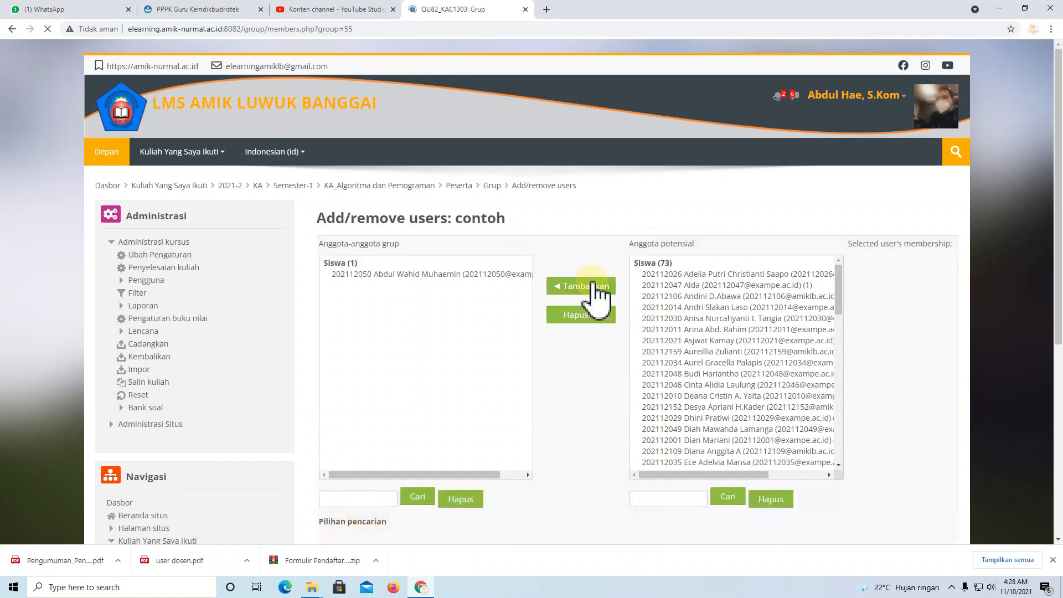
left_click(691, 286)
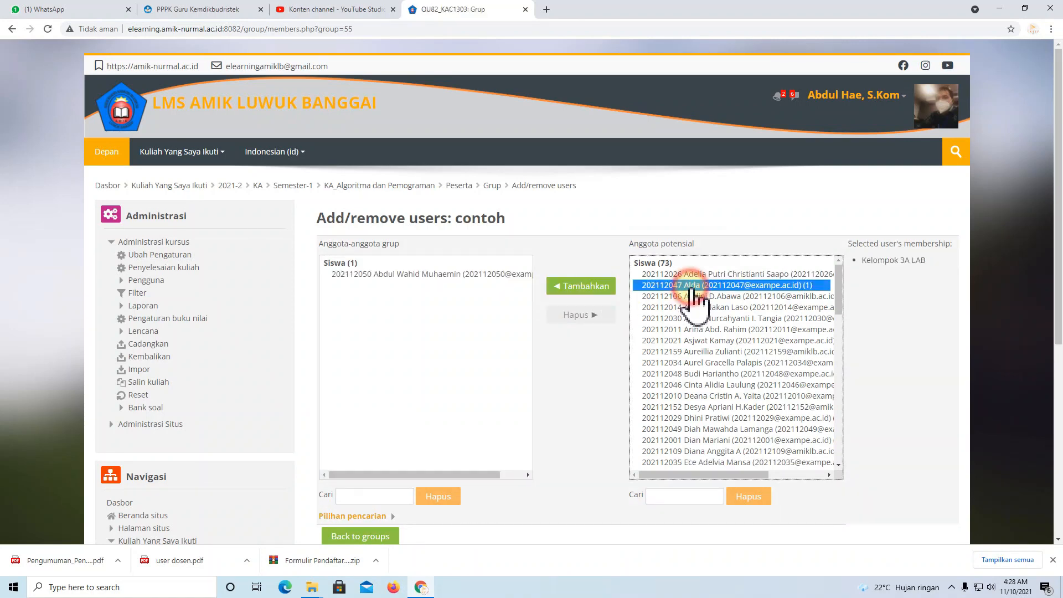
left_click(588, 287)
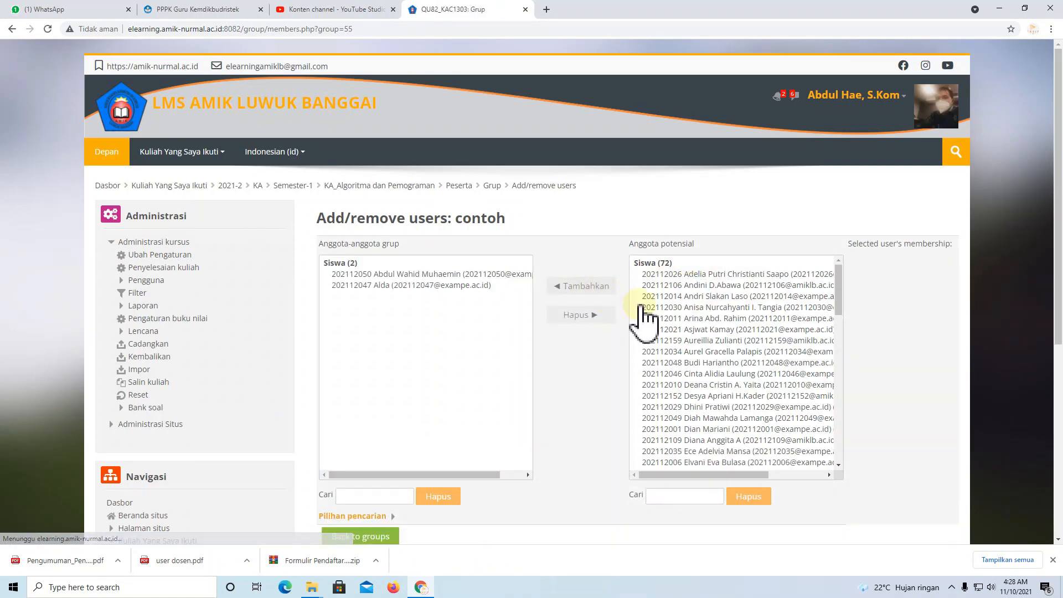
left_click(694, 274)
left_click(585, 286)
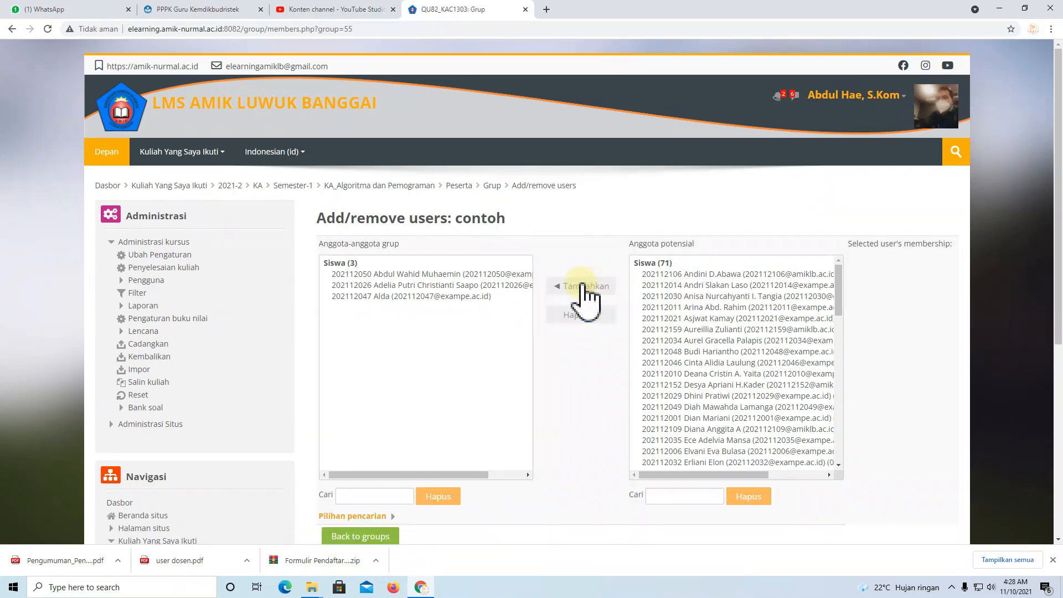
left_click(704, 275)
left_click(596, 294)
Look through the remaining potential members of the contoh group and return to the course's group list.
scroll(720, 366, "down", 5)
scroll(715, 396, "down", 6)
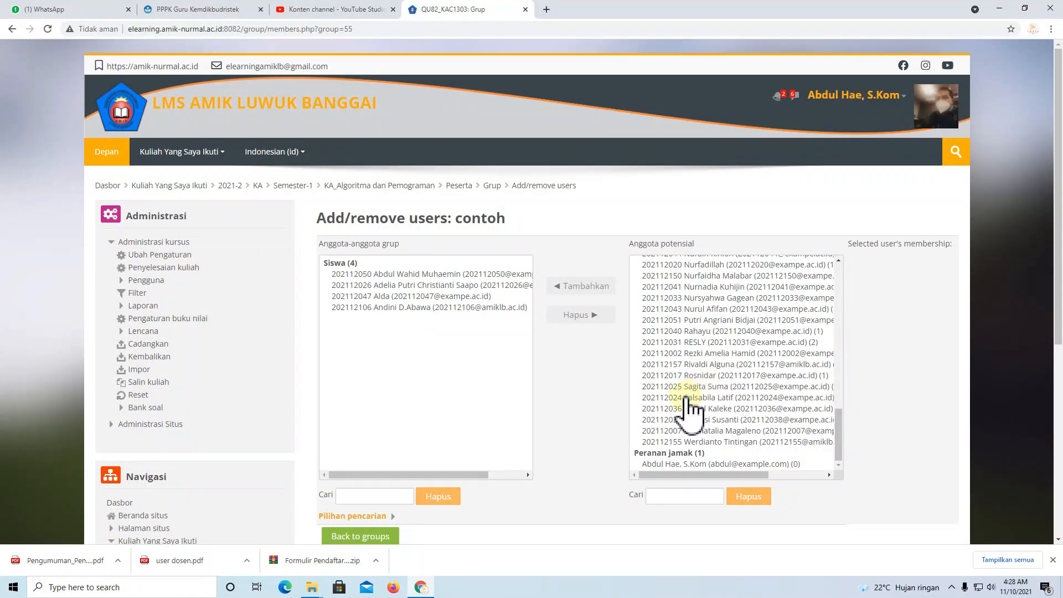
scroll(687, 408, "up", 10)
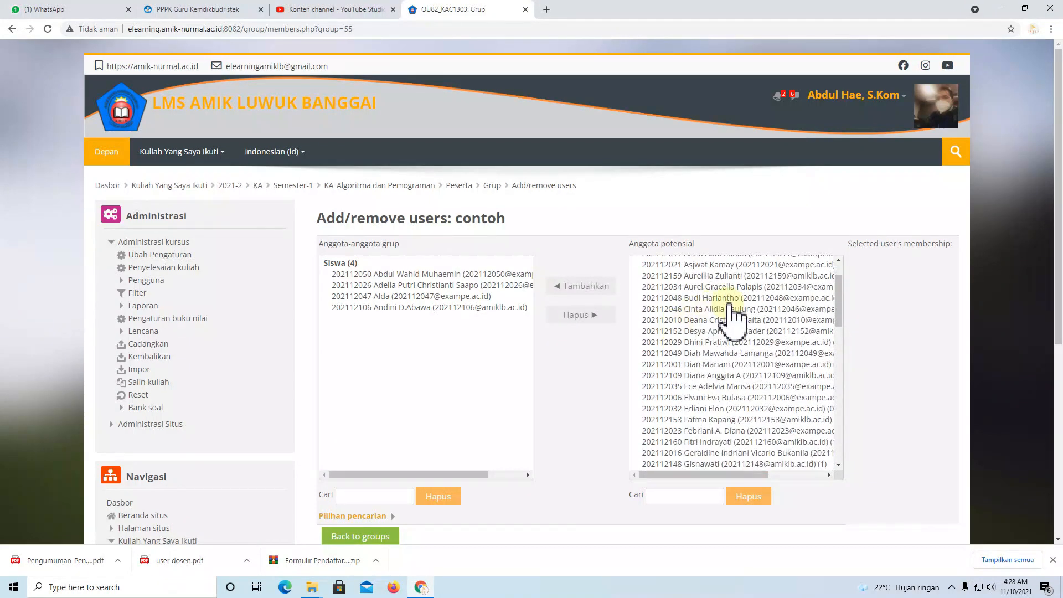
left_click(673, 496)
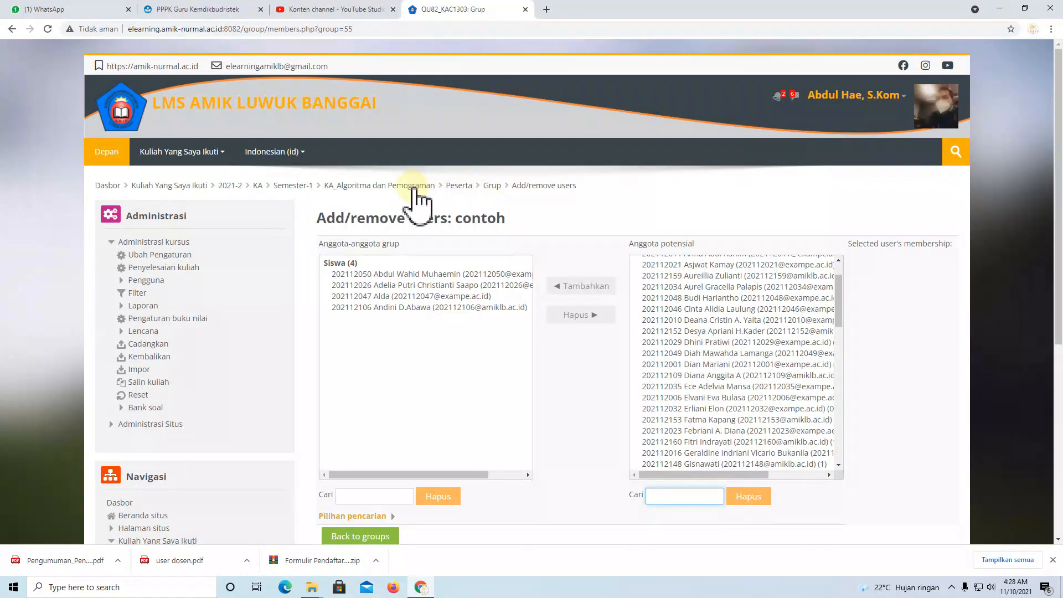
scroll(432, 367, "down", 2)
left_click(376, 436)
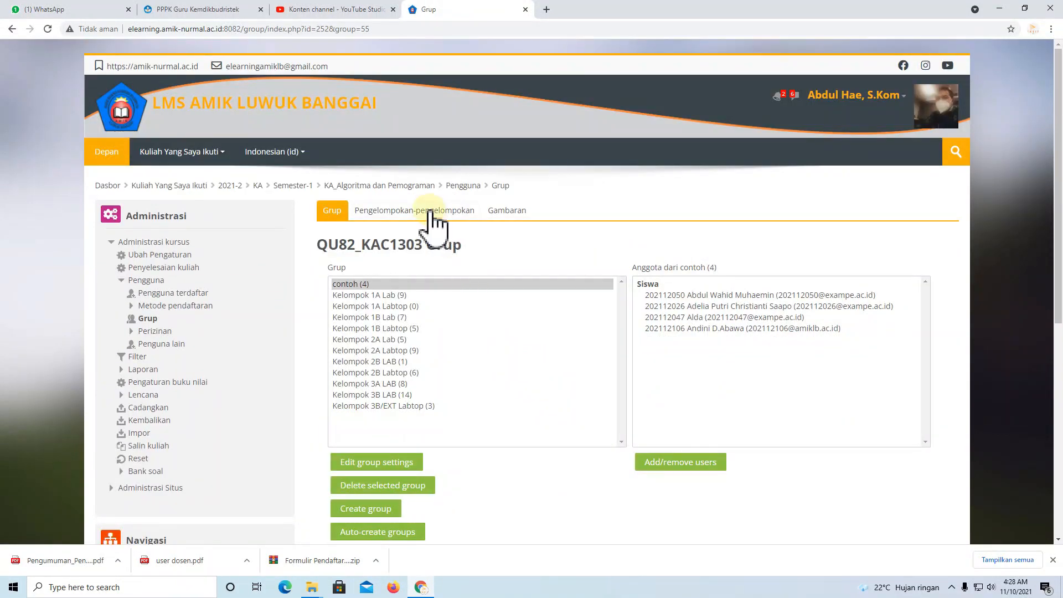
left_click(435, 217)
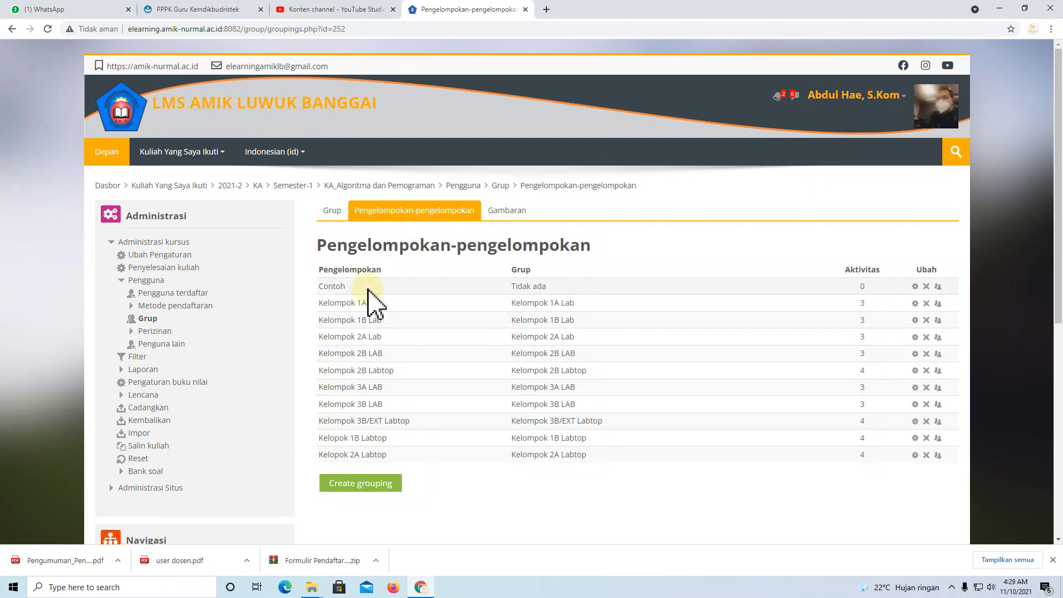
left_click(938, 287)
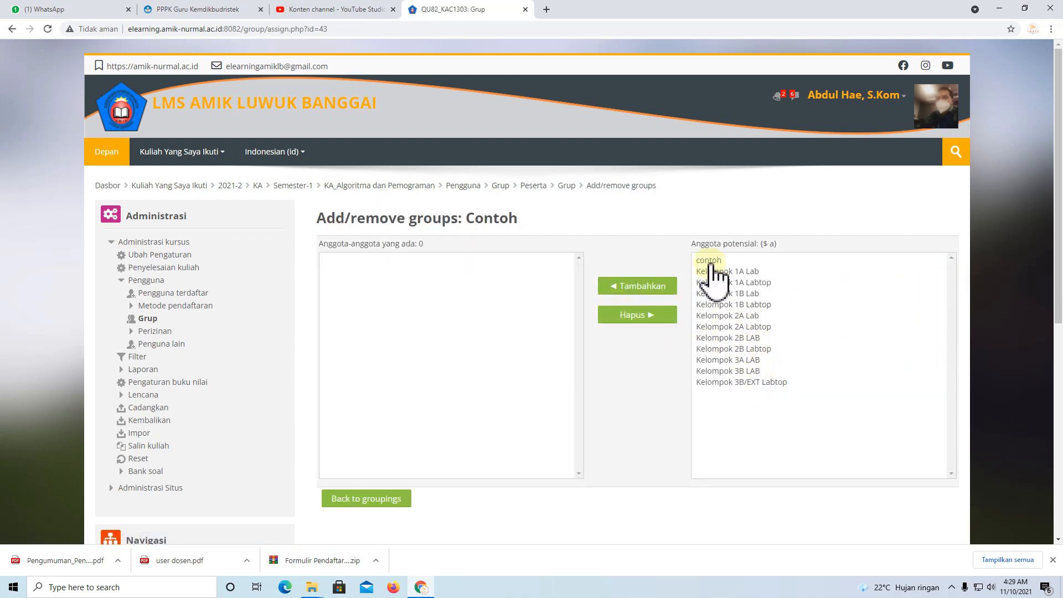
left_click(12, 29)
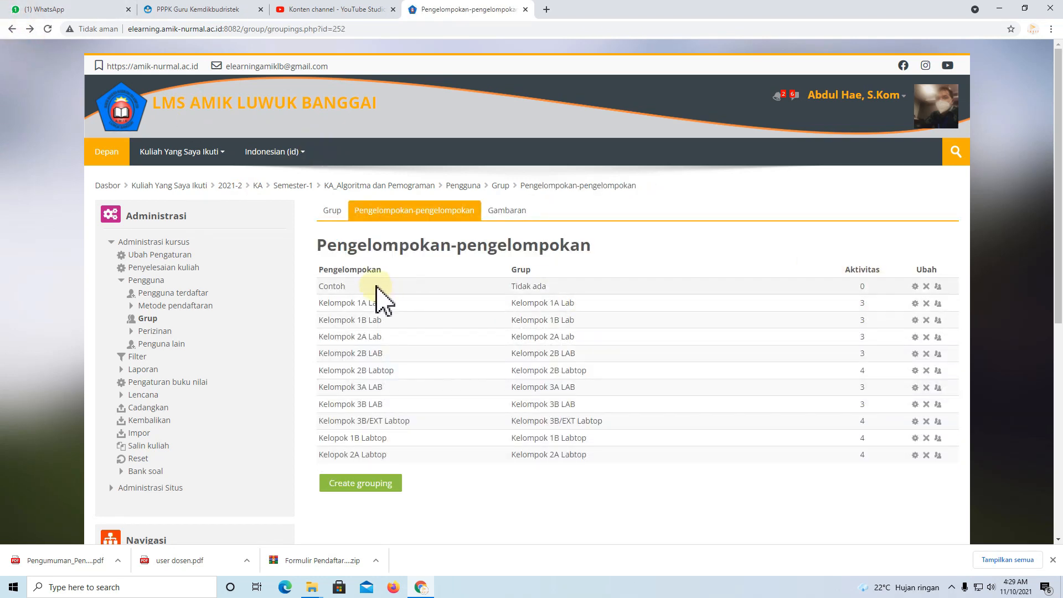
Review the member assignment of the contoh group again and return to the group list.
left_click(341, 217)
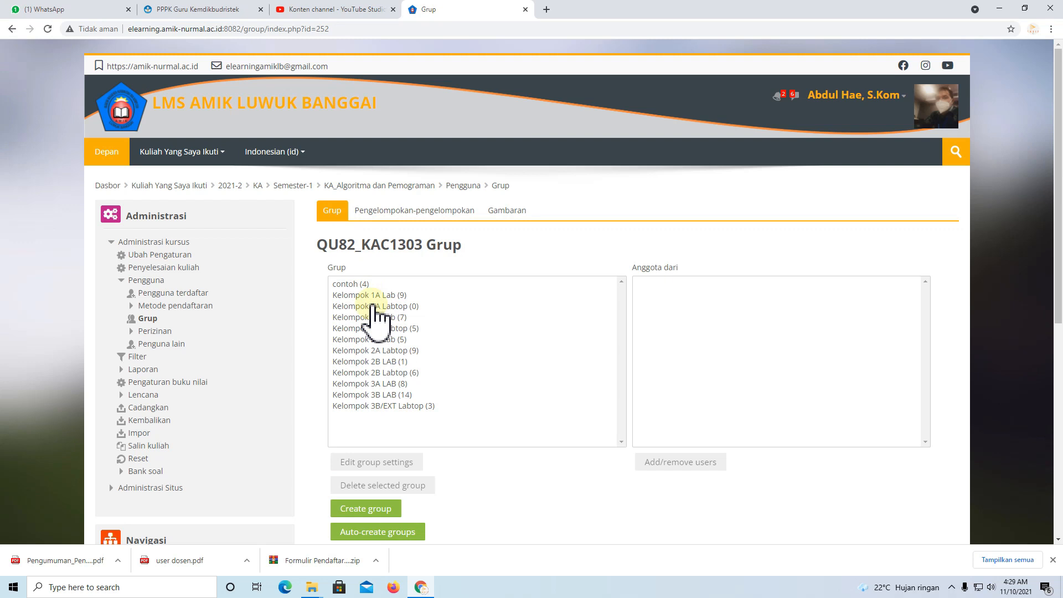
left_click(348, 284)
left_click(665, 468)
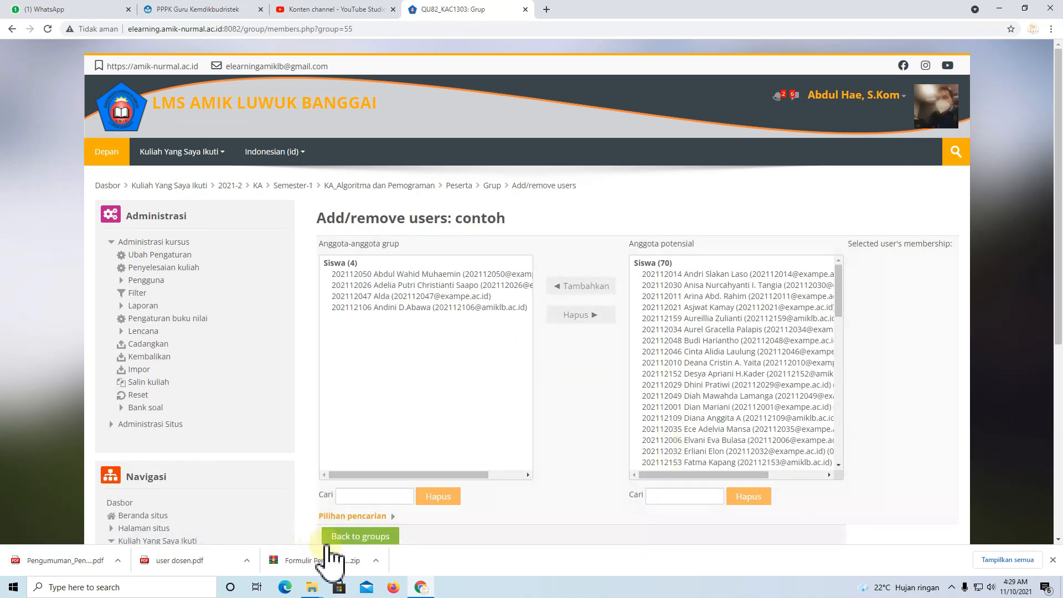
left_click(352, 537)
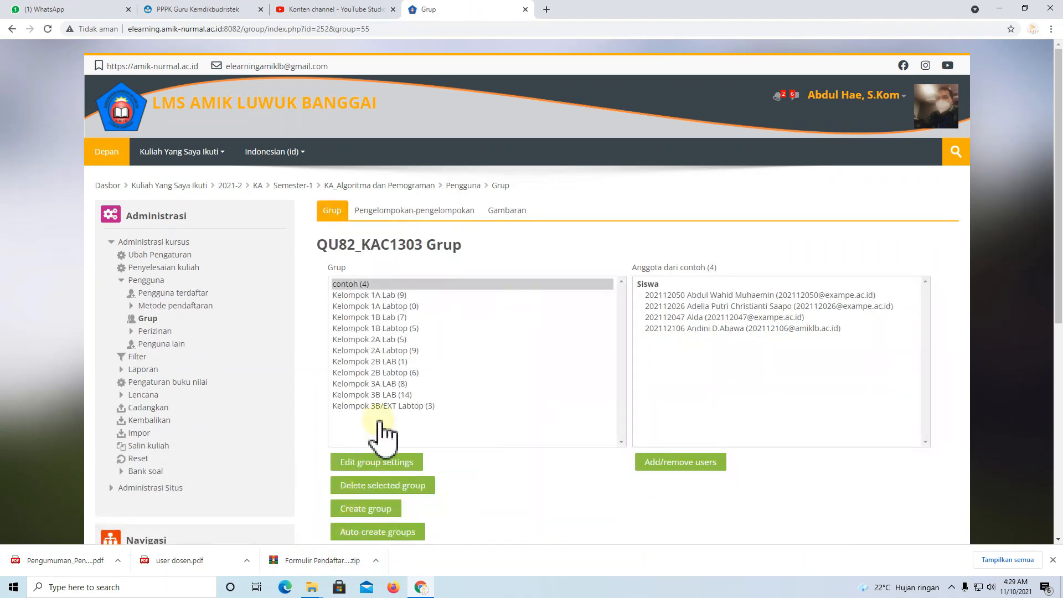
Add the contoh group to the Contoh grouping.
left_click(414, 210)
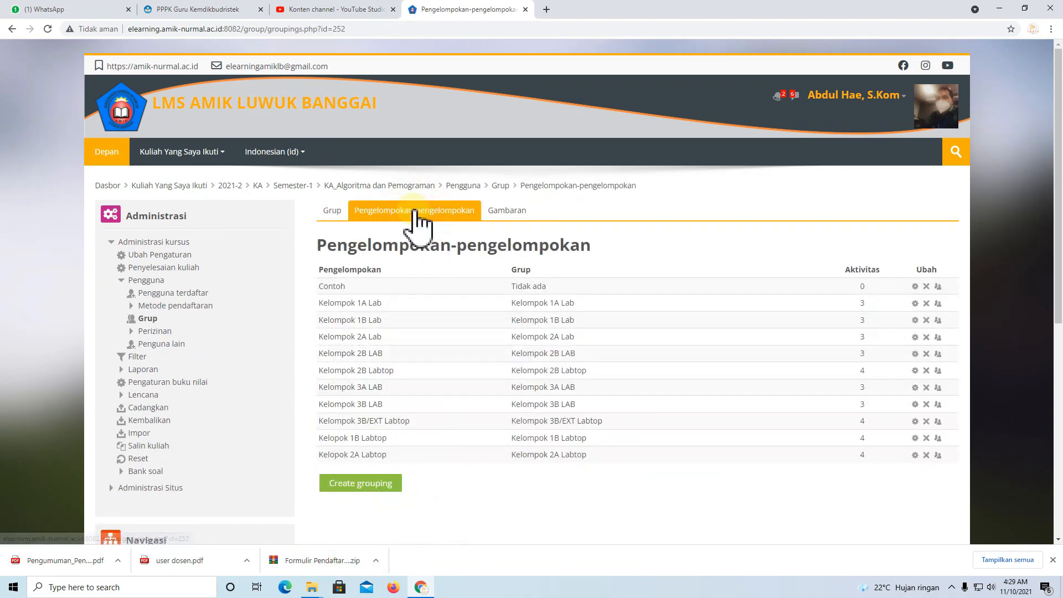
double_click(333, 287)
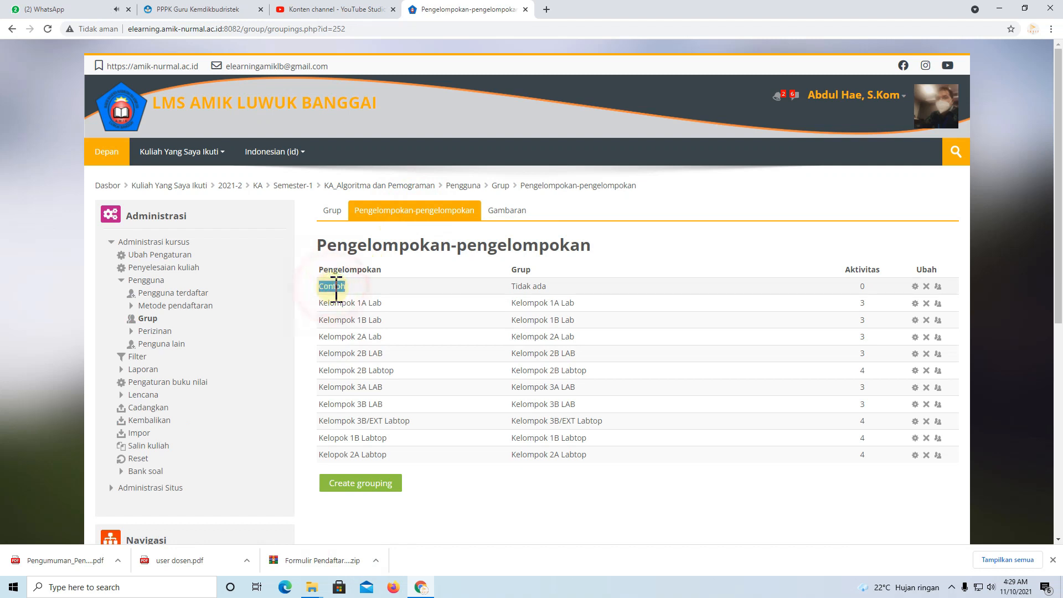
left_click(938, 286)
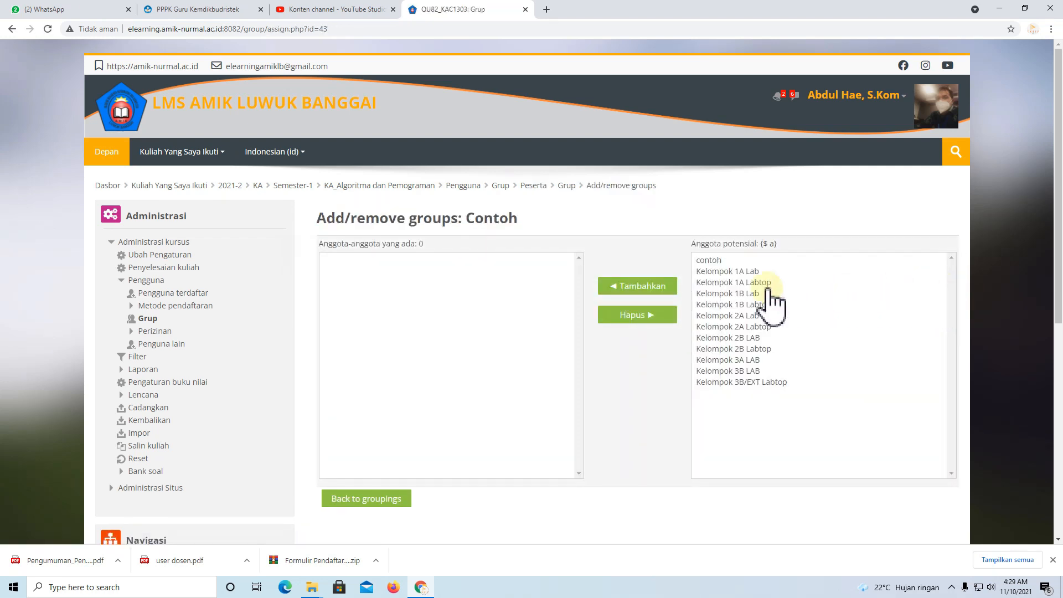
left_click(710, 260)
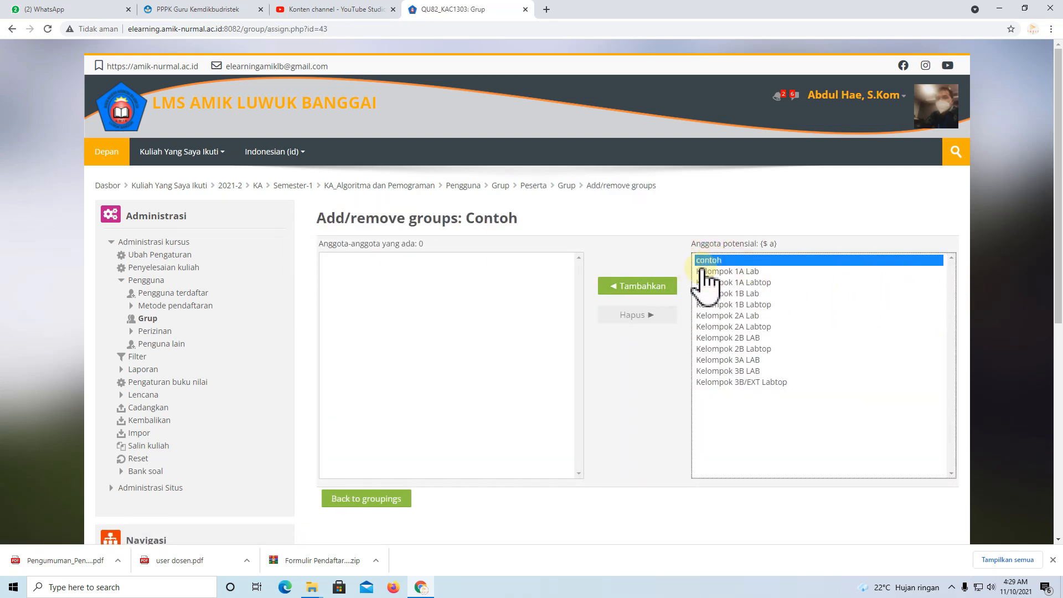
left_click(629, 292)
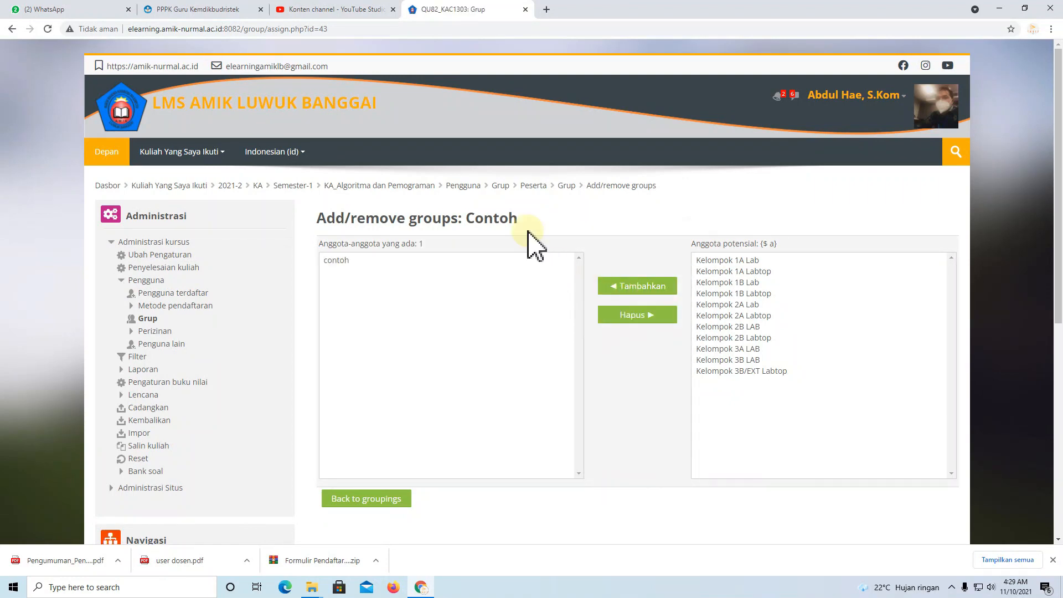
Return to the groupings overview and check the groups assigned to the Contoh and Kelompok 1A Lab groupings.
left_click(564, 186)
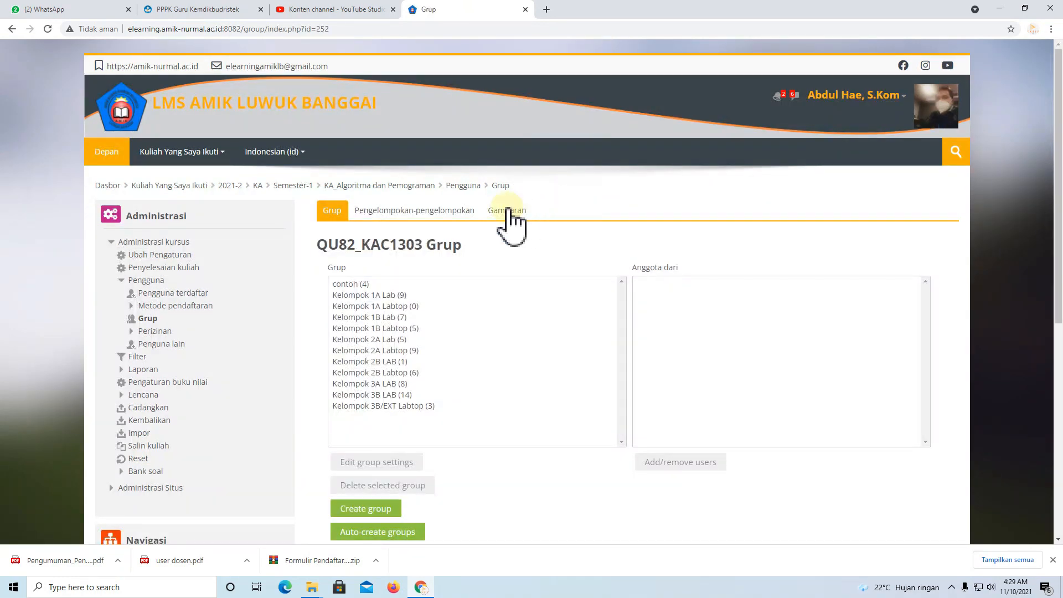
left_click(455, 212)
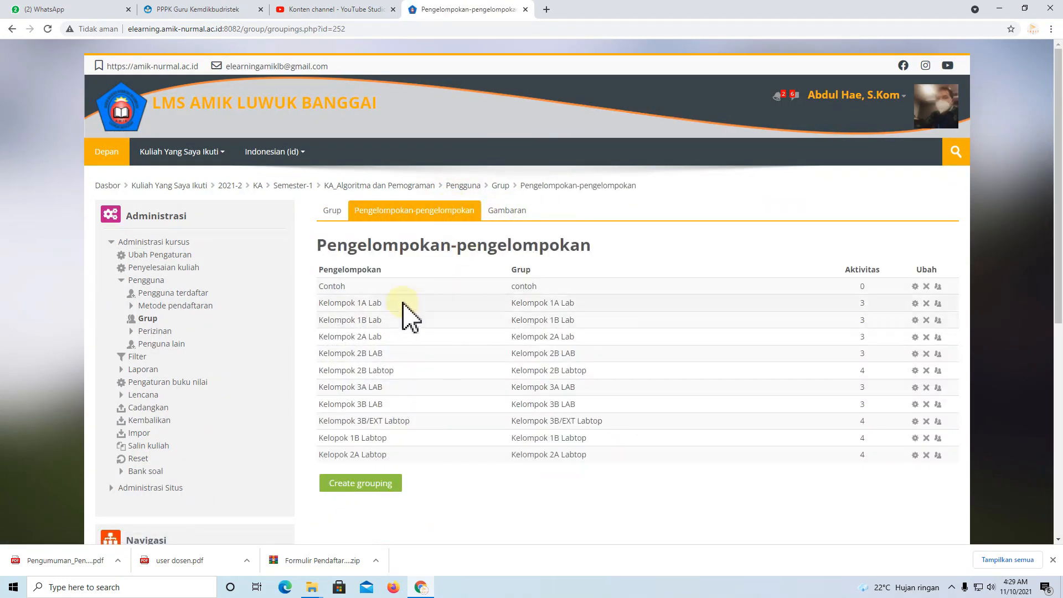
double_click(333, 288)
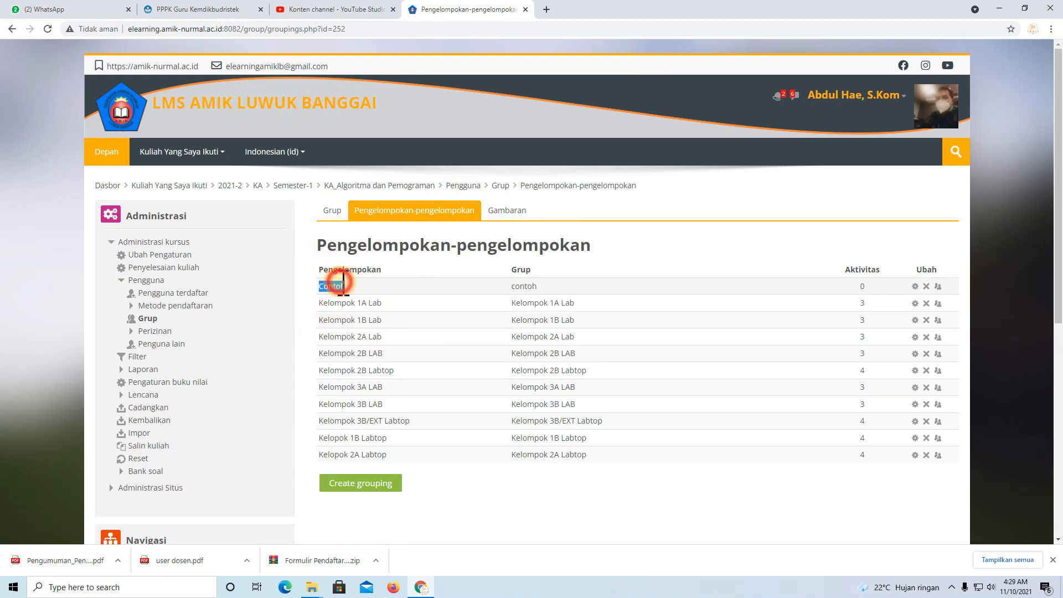
double_click(524, 286)
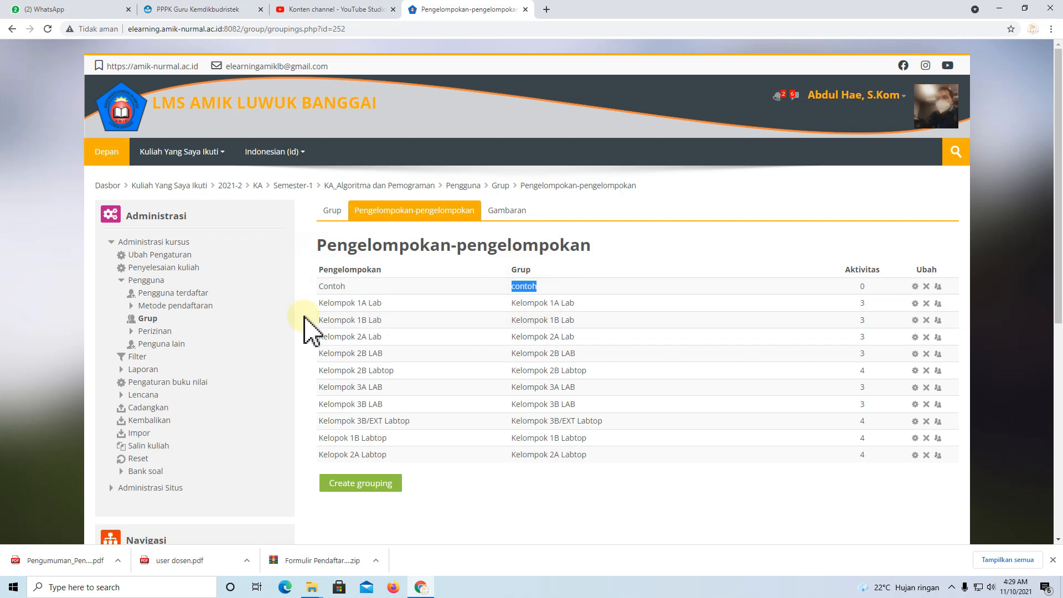
left_click_drag(319, 303, 393, 305)
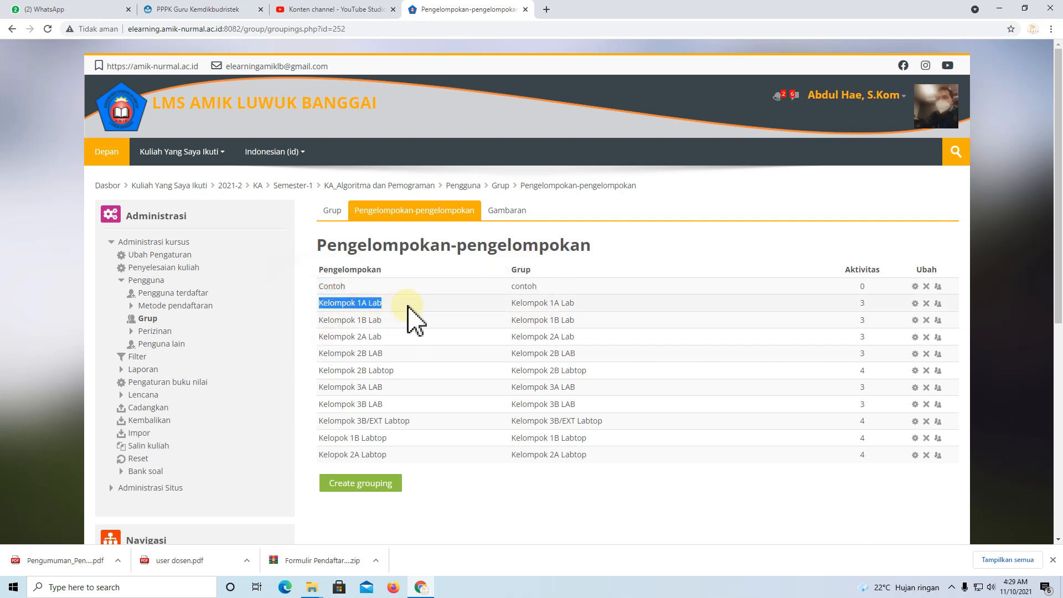
left_click_drag(508, 305, 548, 304)
double_click(545, 304)
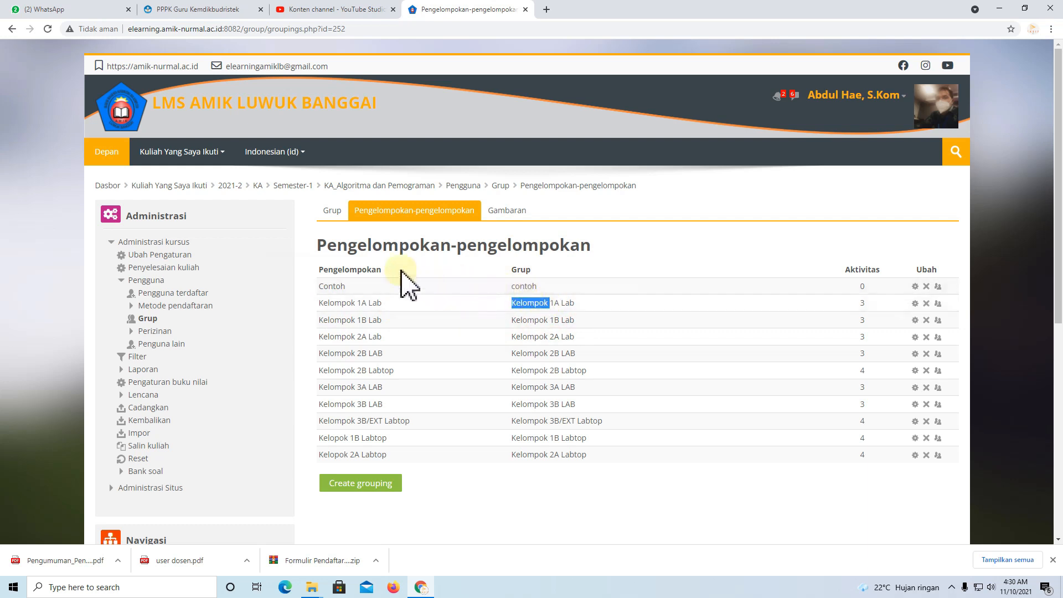
Open the main page of the KA_Algoritma dan Pemograman course and look through its contents.
left_click(388, 186)
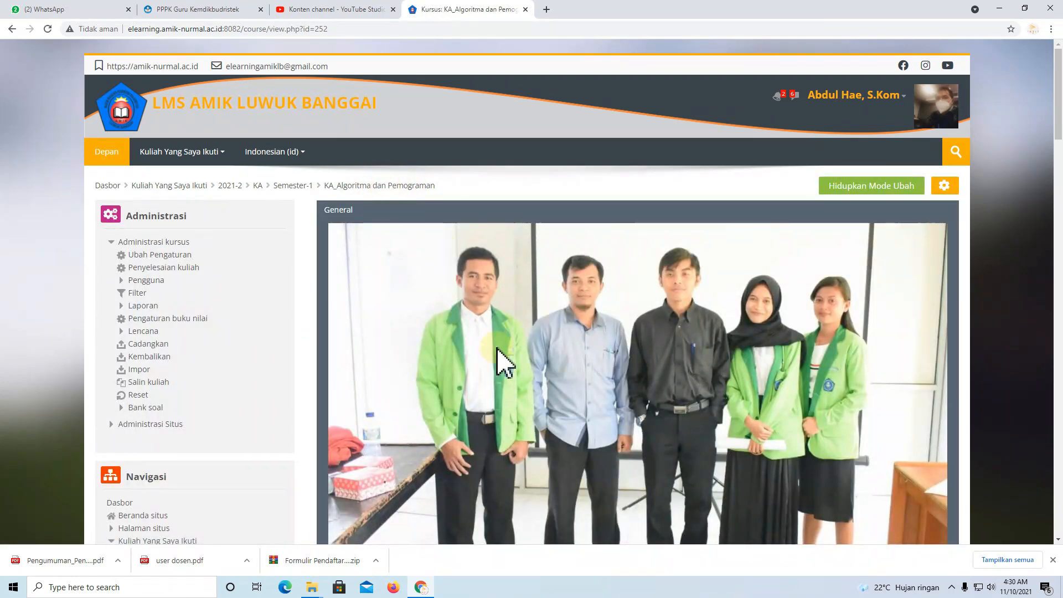
scroll(501, 357, "down", 9)
scroll(501, 358, "down", 7)
scroll(501, 358, "up", 8)
scroll(501, 363, "up", 10)
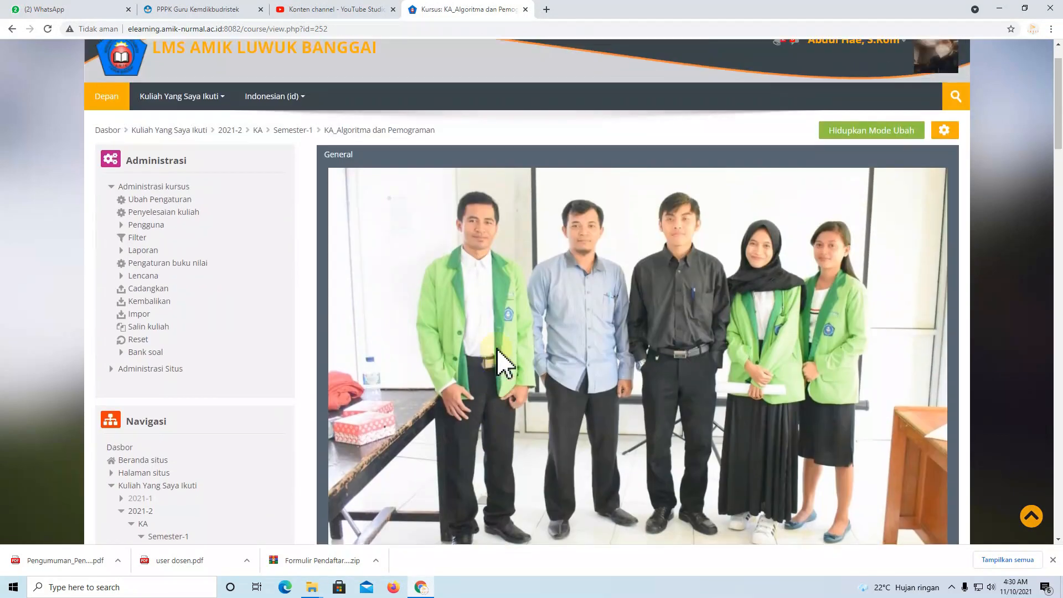
Turn on course editing and start a new attendance activity named Kehadiran contoh in the Daftar Hadir section.
left_click(846, 185)
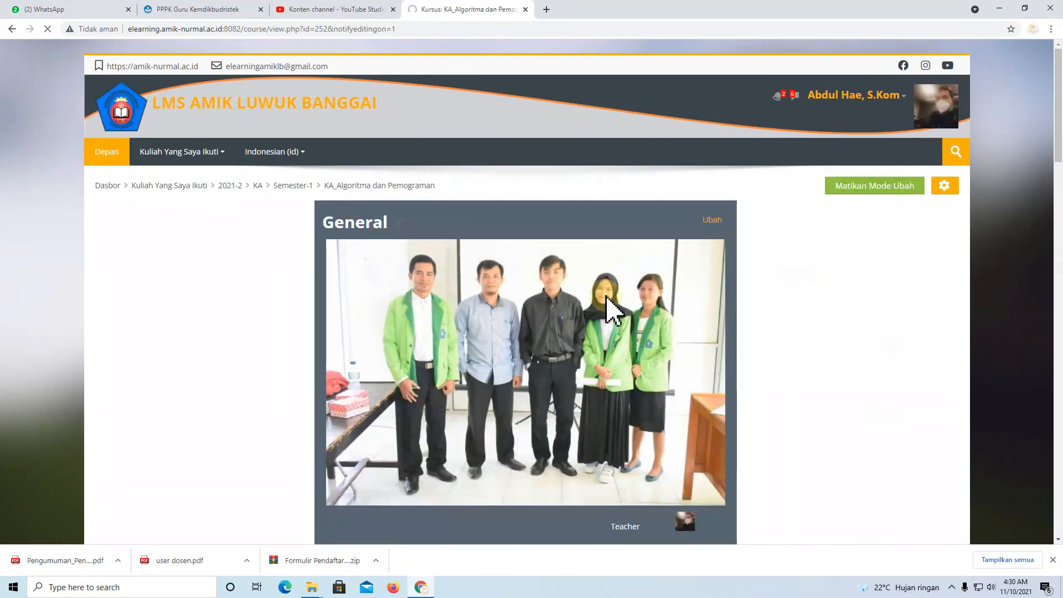
scroll(609, 305, "down", 4)
scroll(607, 302, "down", 9)
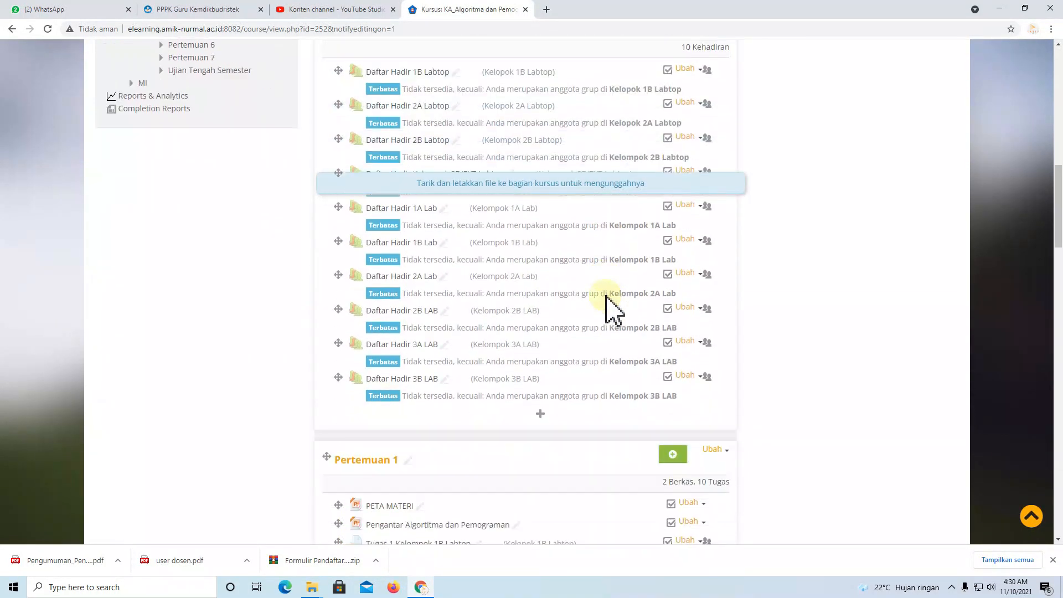
left_click(540, 408)
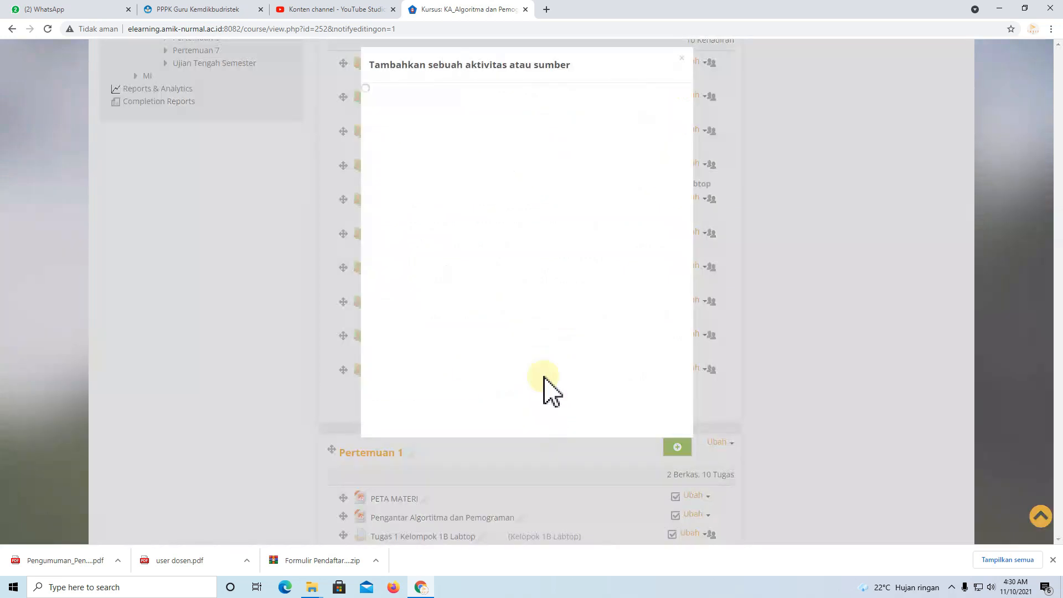
left_click(656, 235)
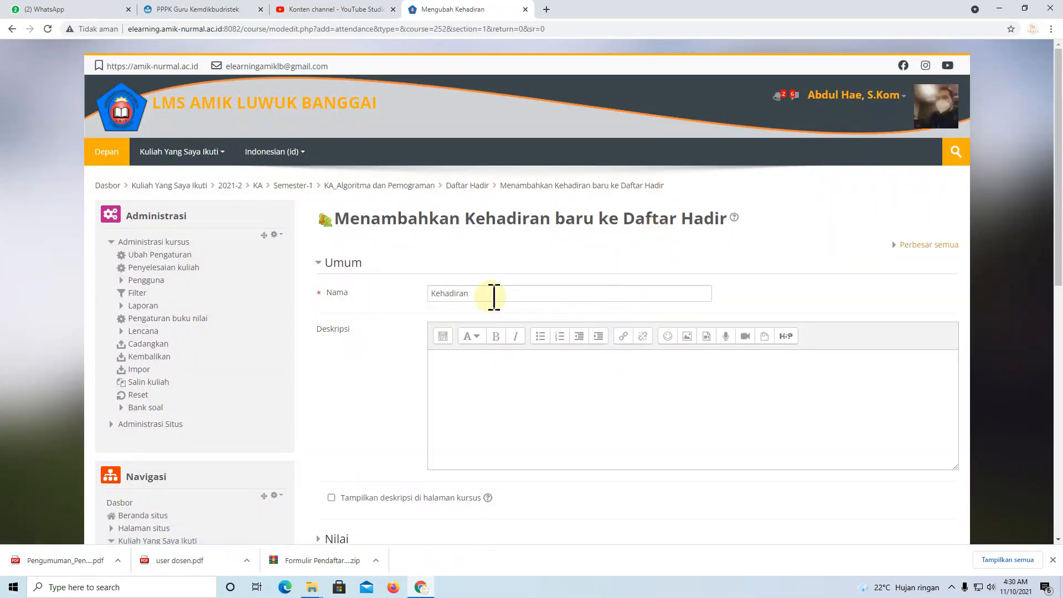
left_click(493, 297)
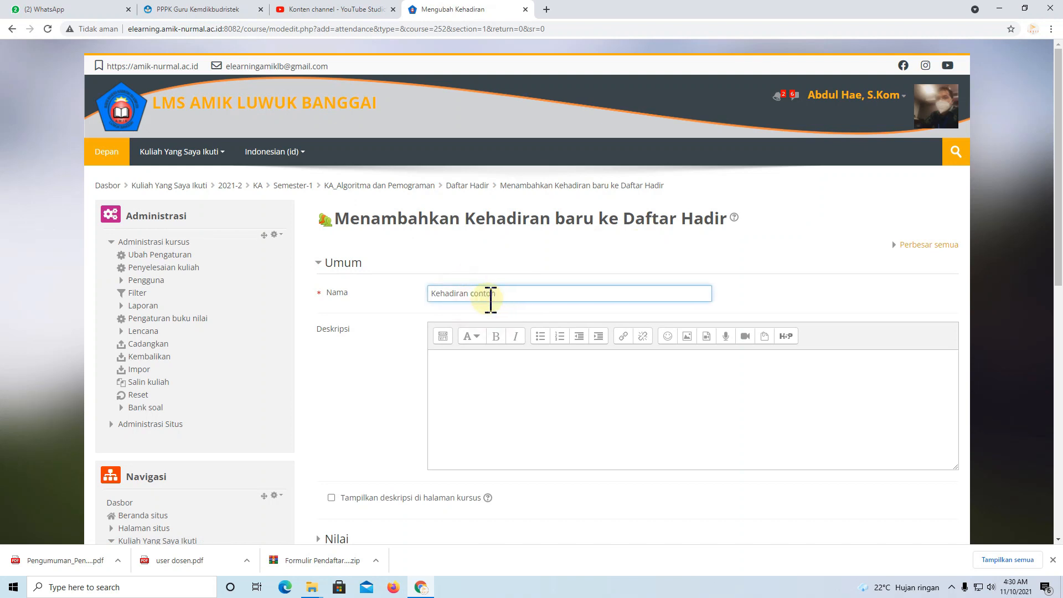
In the common module settings, set the group mode to Grup terpisah and the grouping to Contoh.
scroll(487, 332, "down", 4)
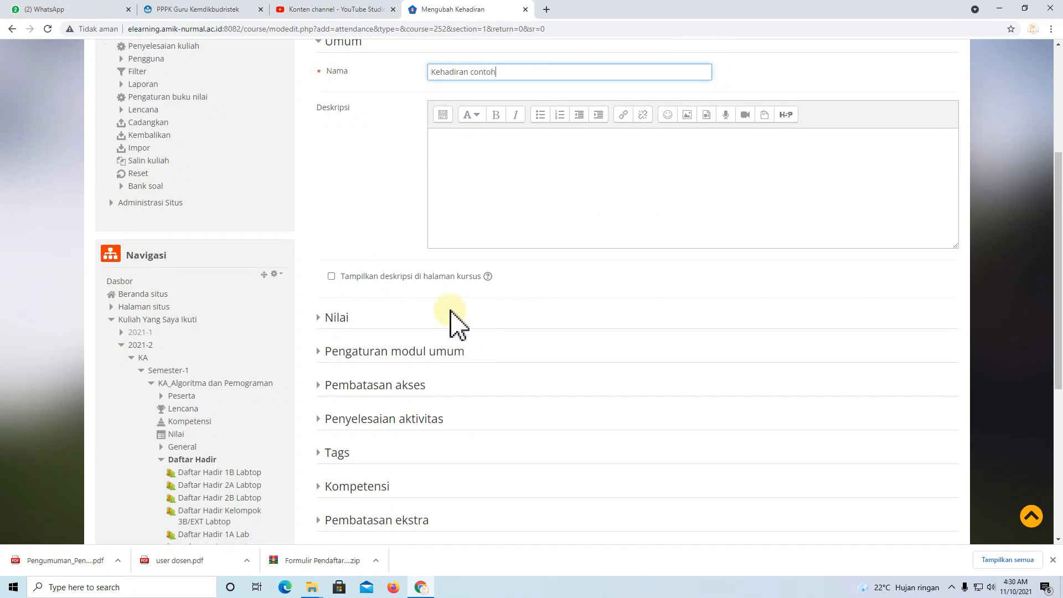
left_click(403, 357)
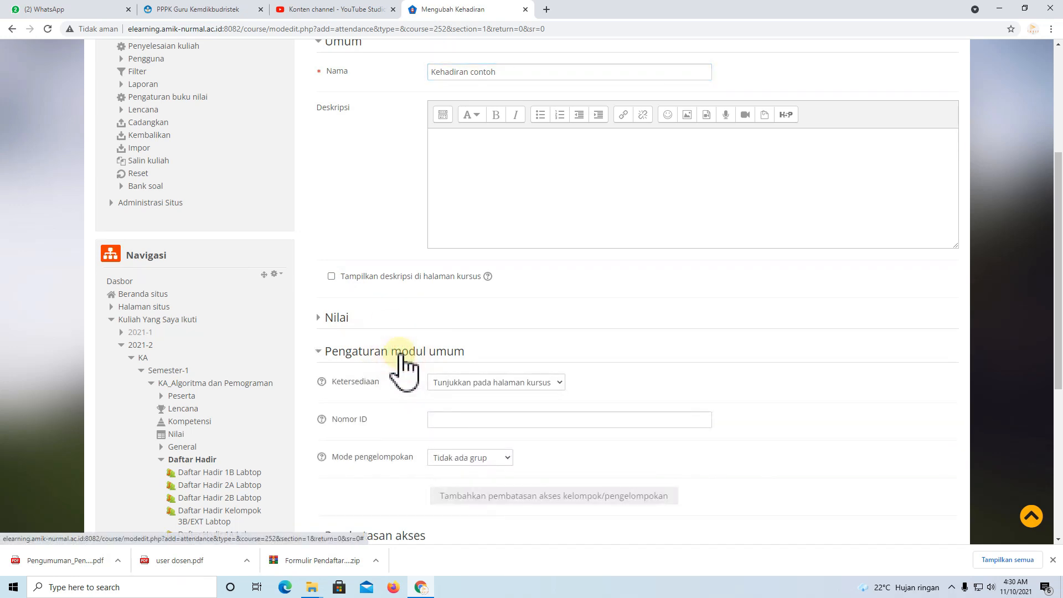
left_click(485, 458)
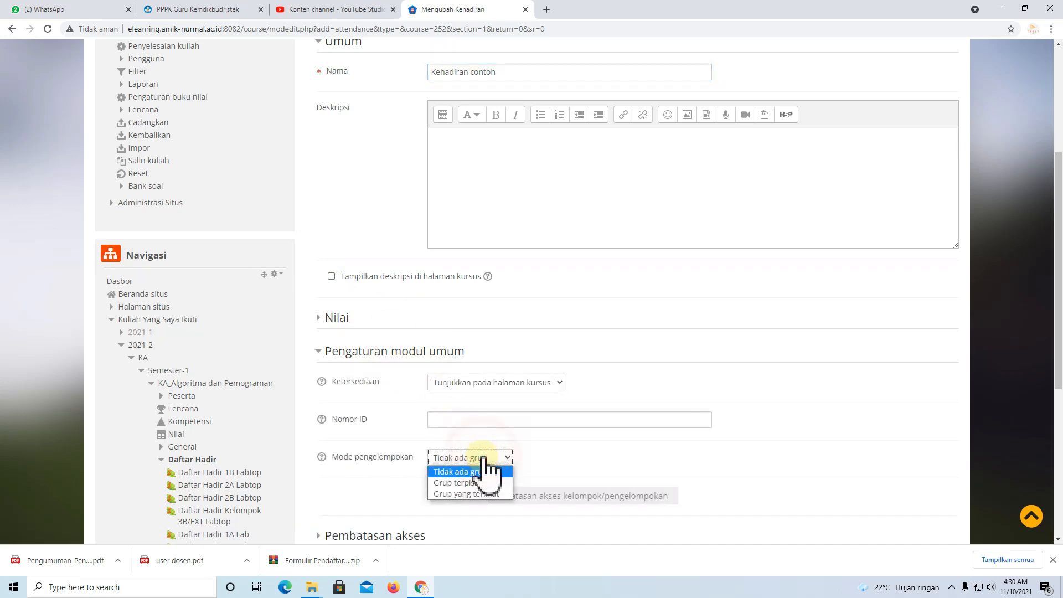
left_click(475, 483)
left_click(481, 498)
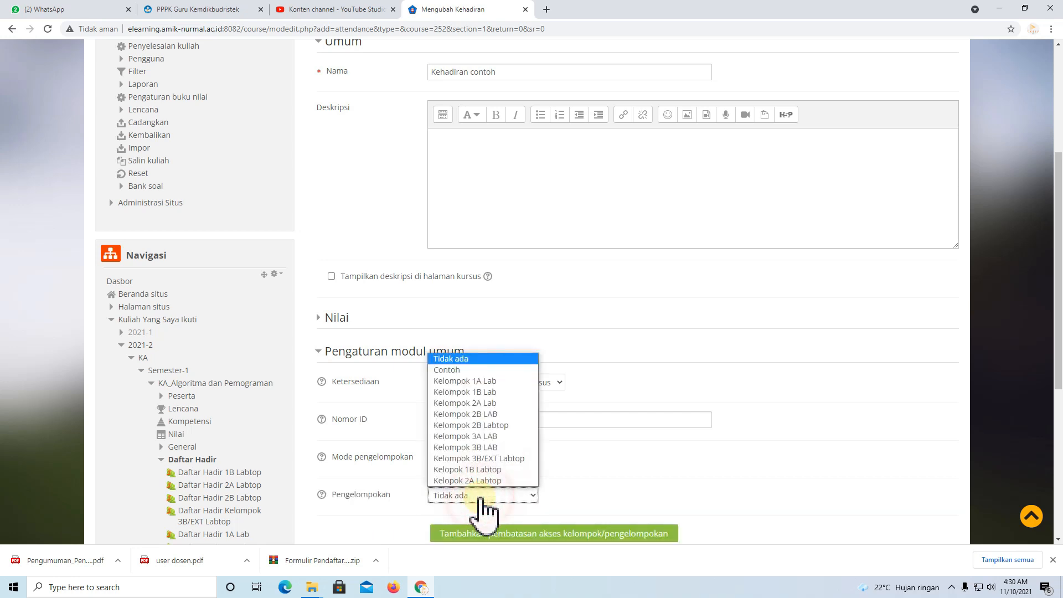
left_click(459, 370)
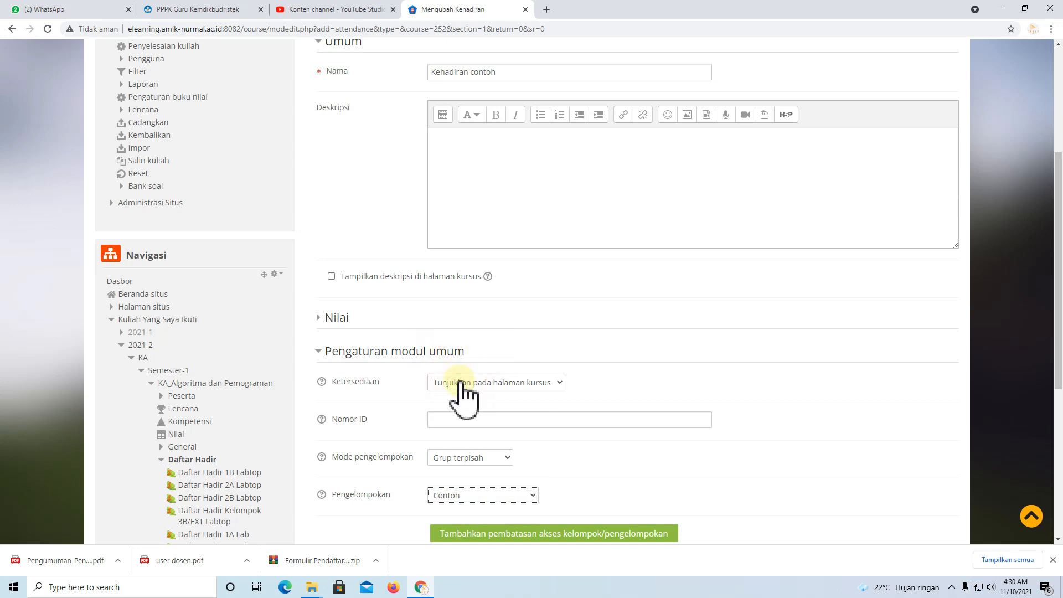
left_click(483, 498)
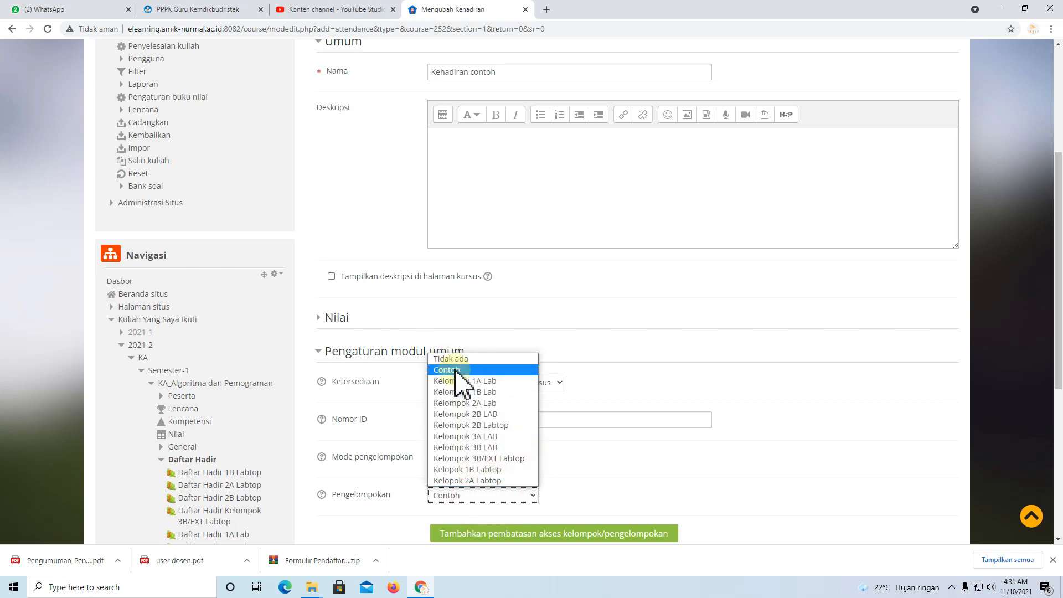
left_click(646, 359)
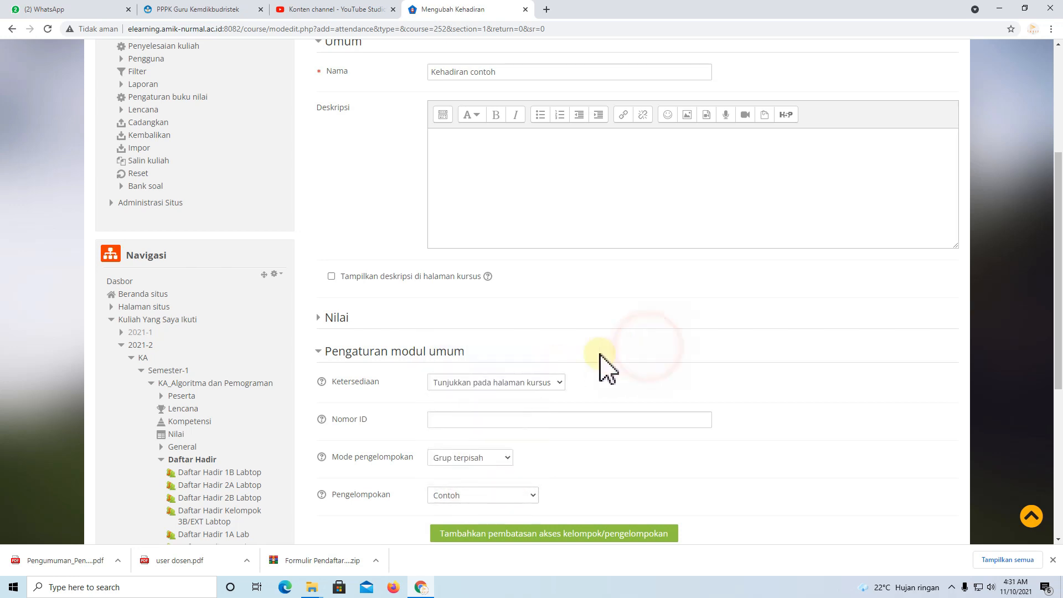
scroll(608, 368, "down", 4)
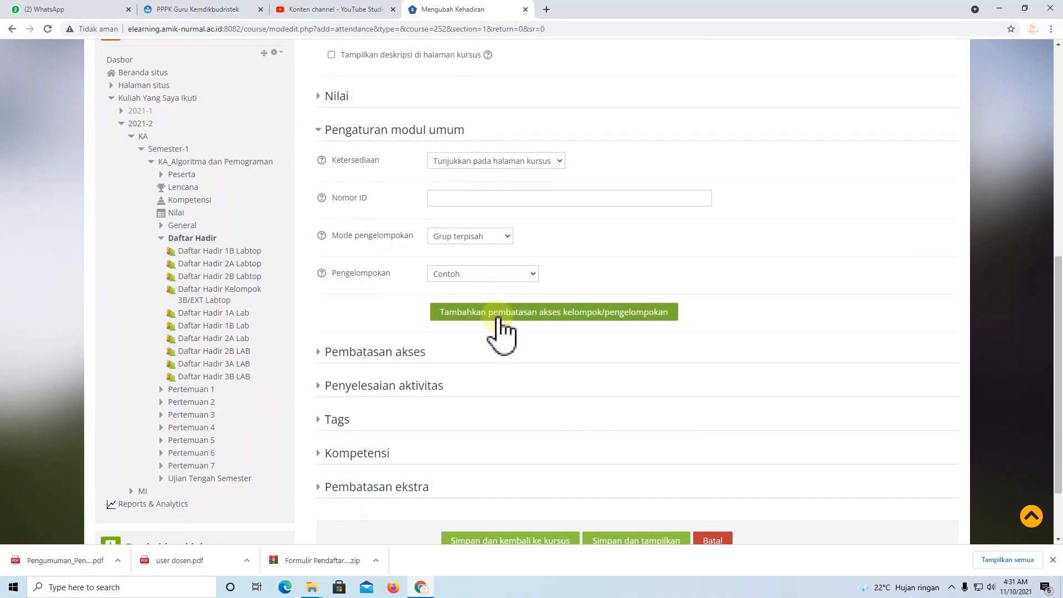
scroll(506, 447, "down", 2)
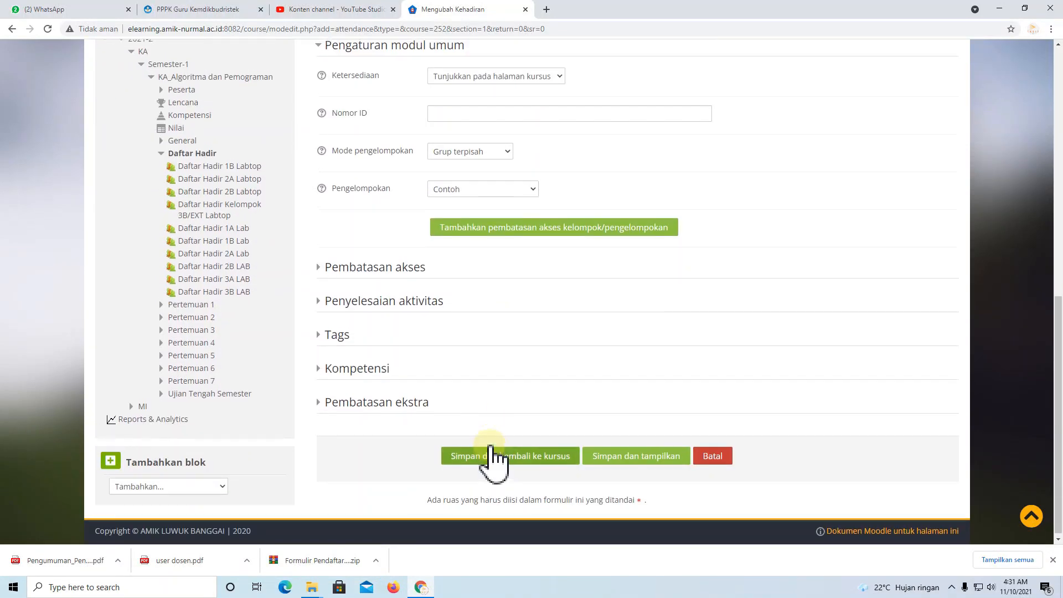
Reset the activity's grouping to Tidak ada and its group mode to Tidak ada grup.
scroll(491, 452, "up", 4)
left_click(457, 407)
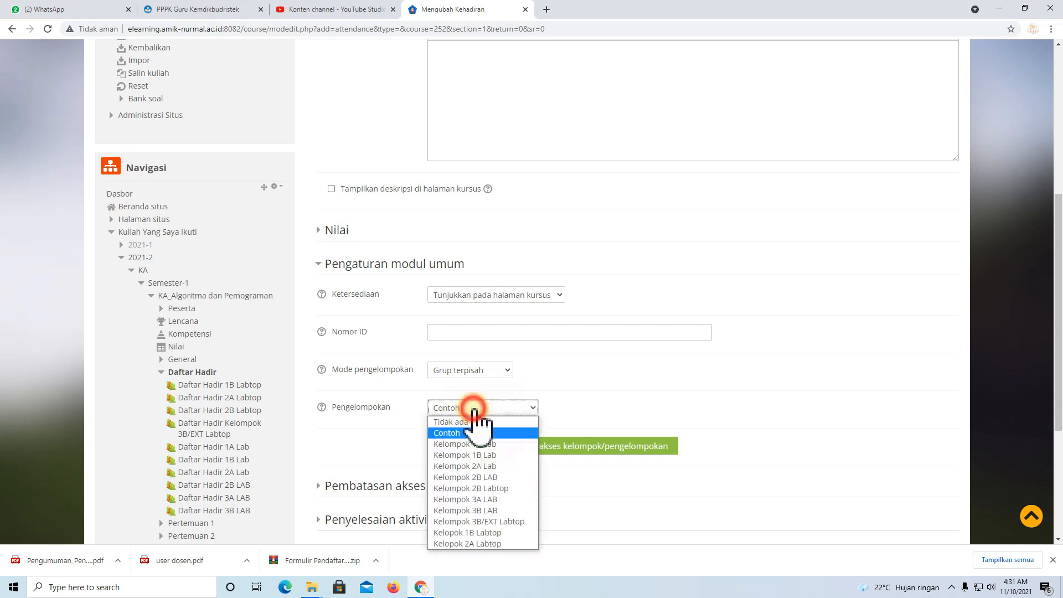
left_click(470, 417)
left_click(475, 370)
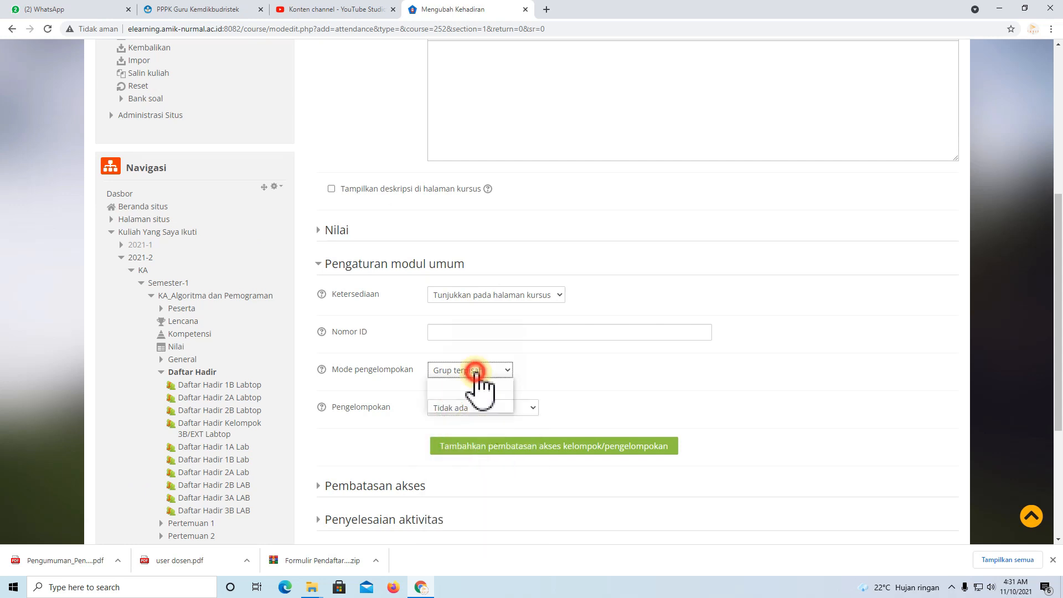
left_click(460, 384)
Enter the description "isi daftar hadir di setiap pertemuan", show it on the course page, and save the activity, returning to the course.
scroll(486, 408, "up", 4)
scroll(487, 410, "up", 2)
left_click(477, 390)
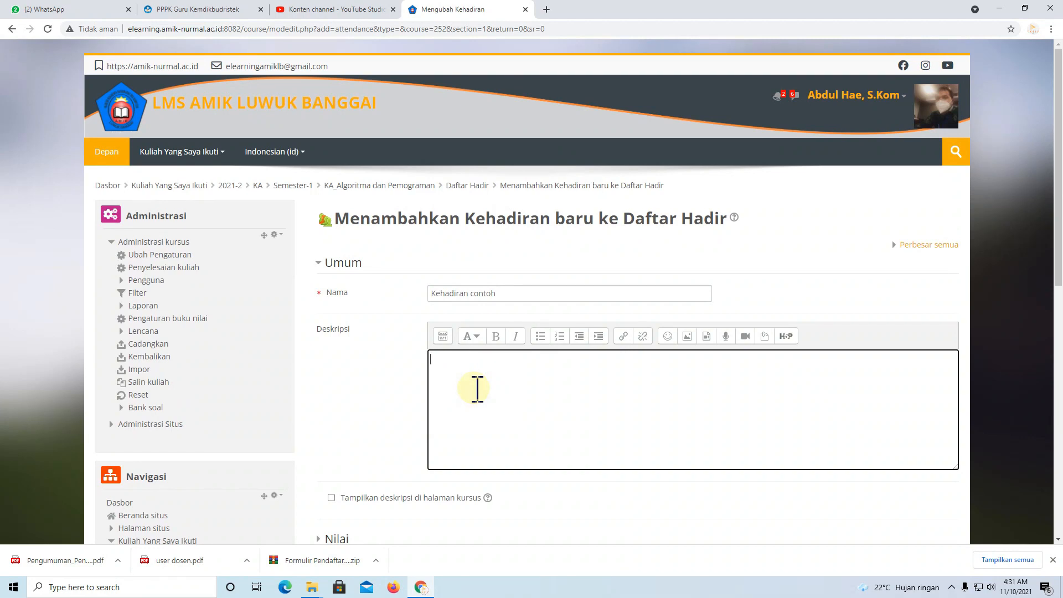
left_click(354, 498)
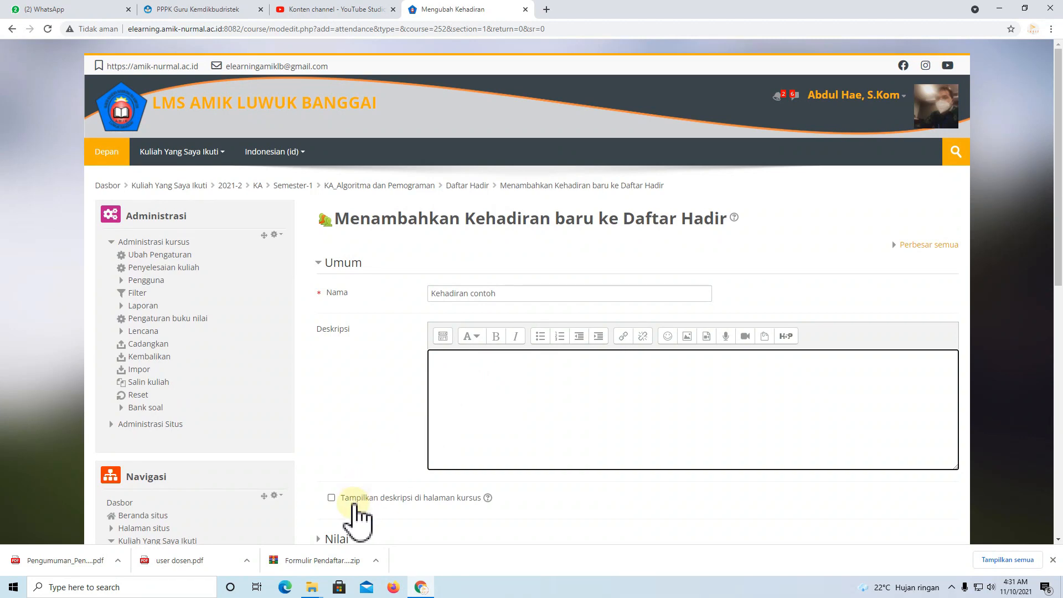
left_click(504, 392)
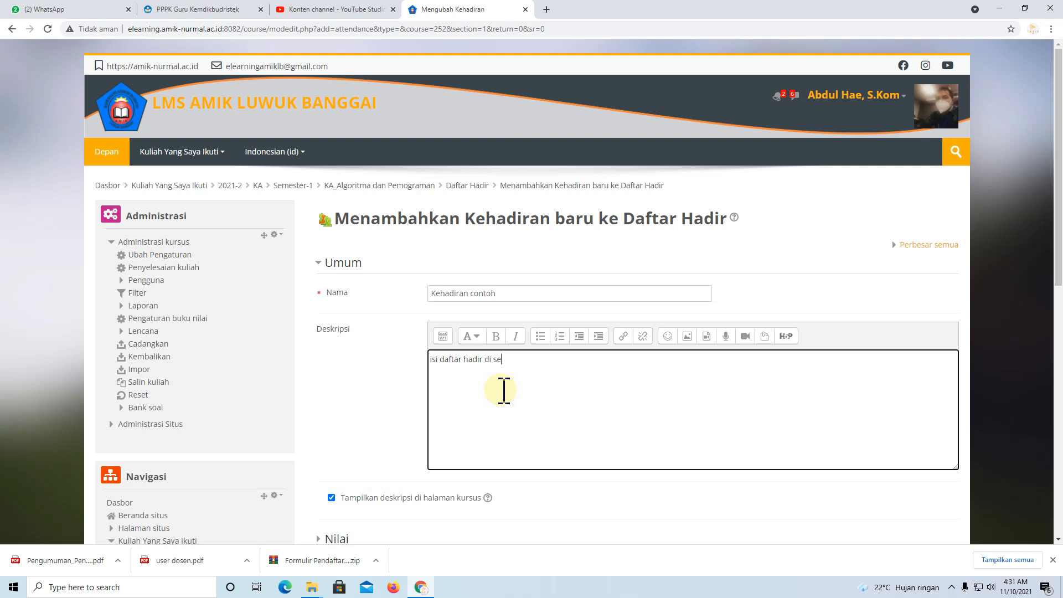
type("rtemuan")
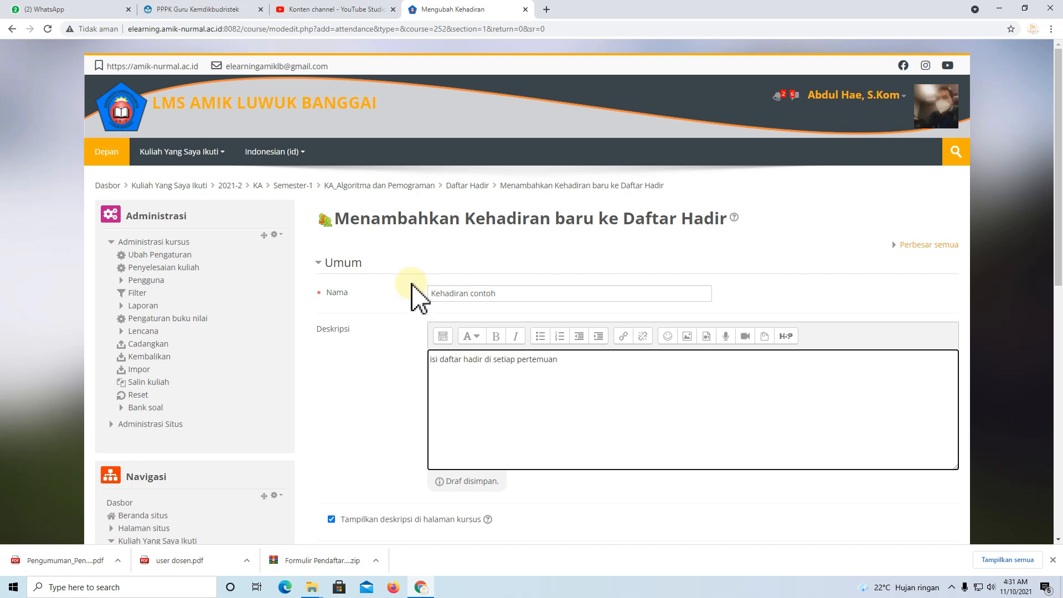
scroll(443, 392, "down", 8)
scroll(440, 381, "down", 2)
left_click(490, 419)
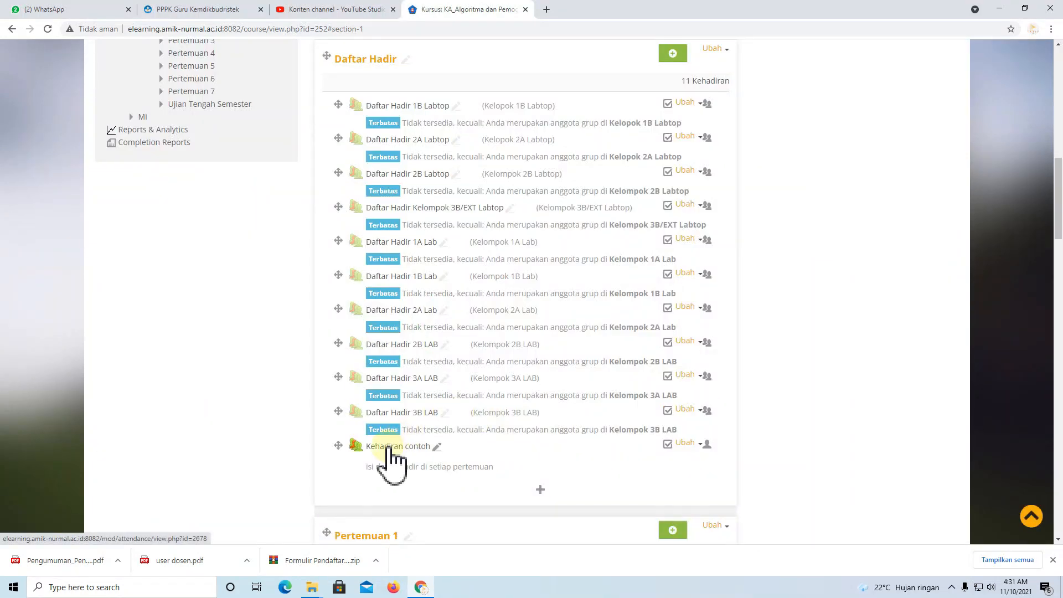
Open the Kehadiran contoh attendance report and examine which students are listed across all its pages.
left_click(388, 448)
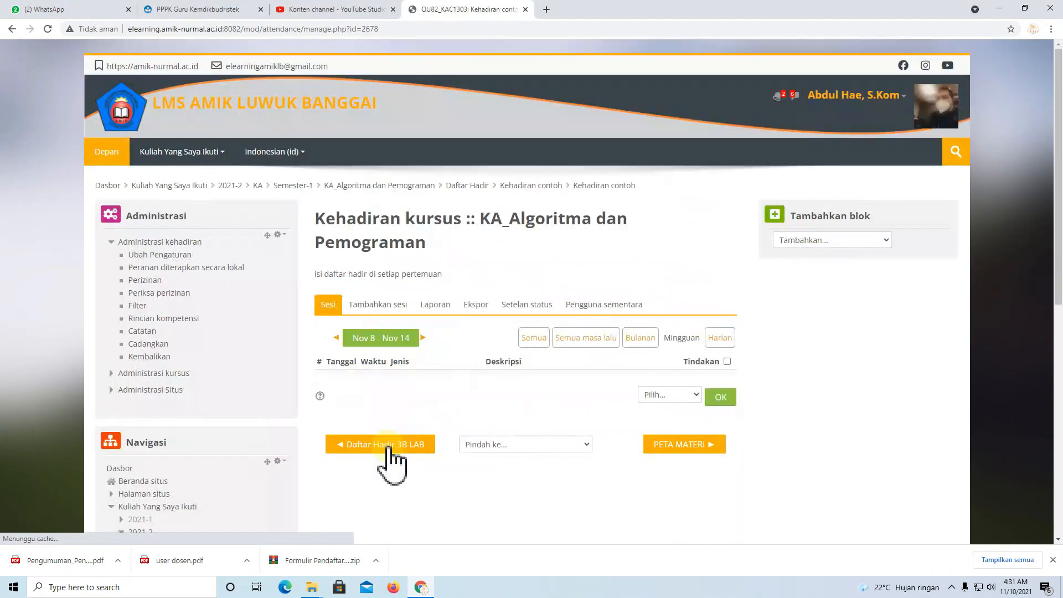
left_click(434, 308)
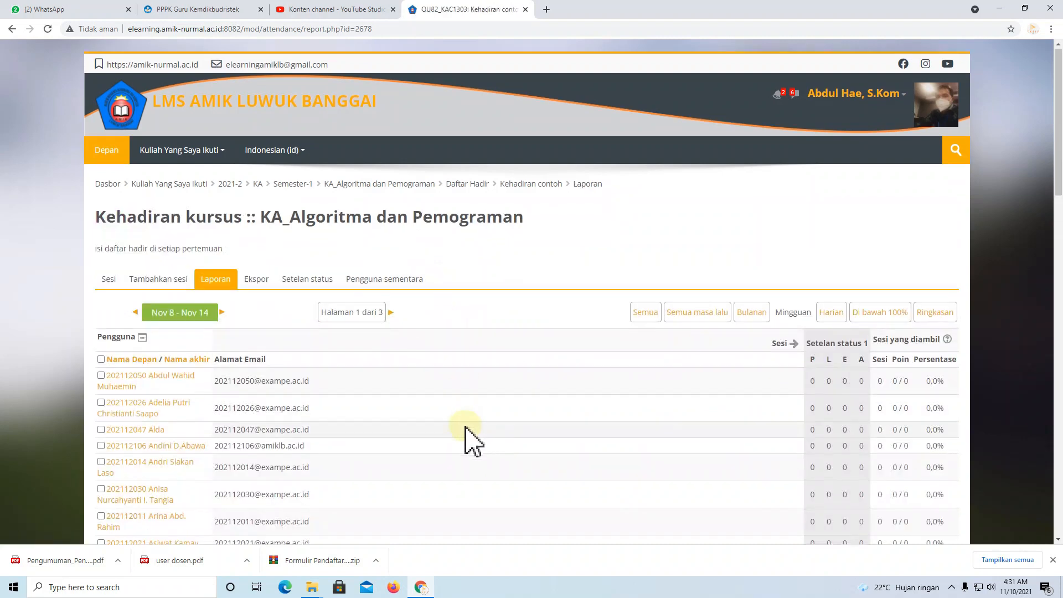
scroll(463, 438, "down", 10)
scroll(455, 424, "up", 10)
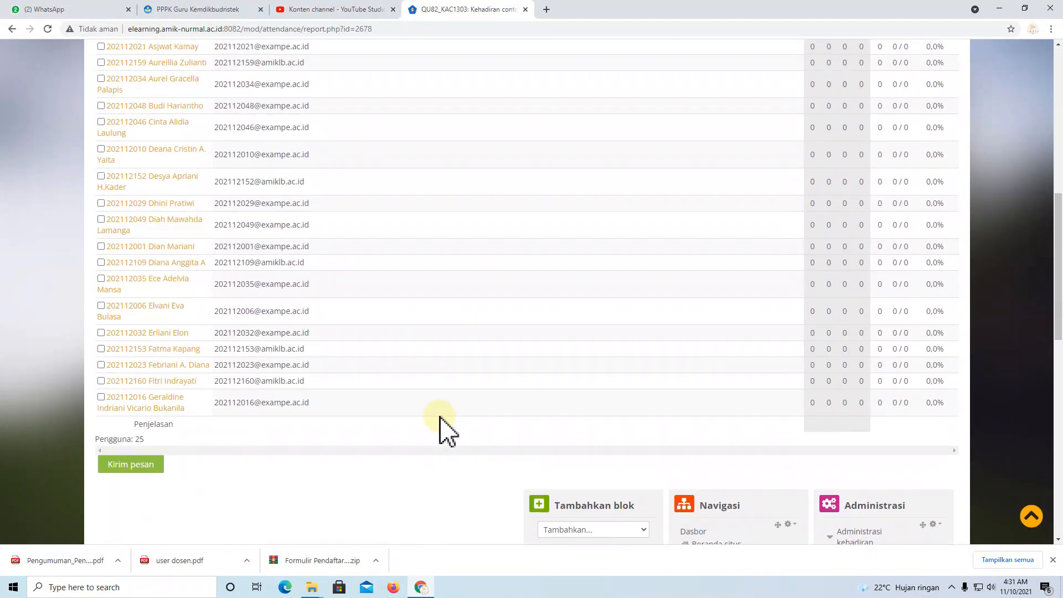
scroll(341, 393, "up", 3)
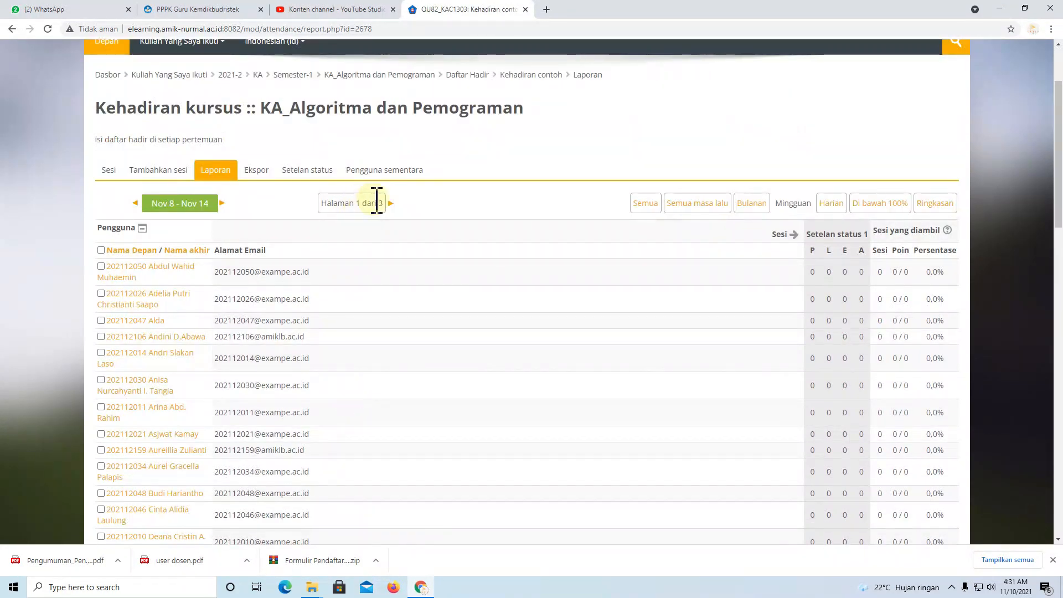
scroll(338, 355, "down", 5)
scroll(333, 357, "down", 5)
scroll(326, 356, "up", 12)
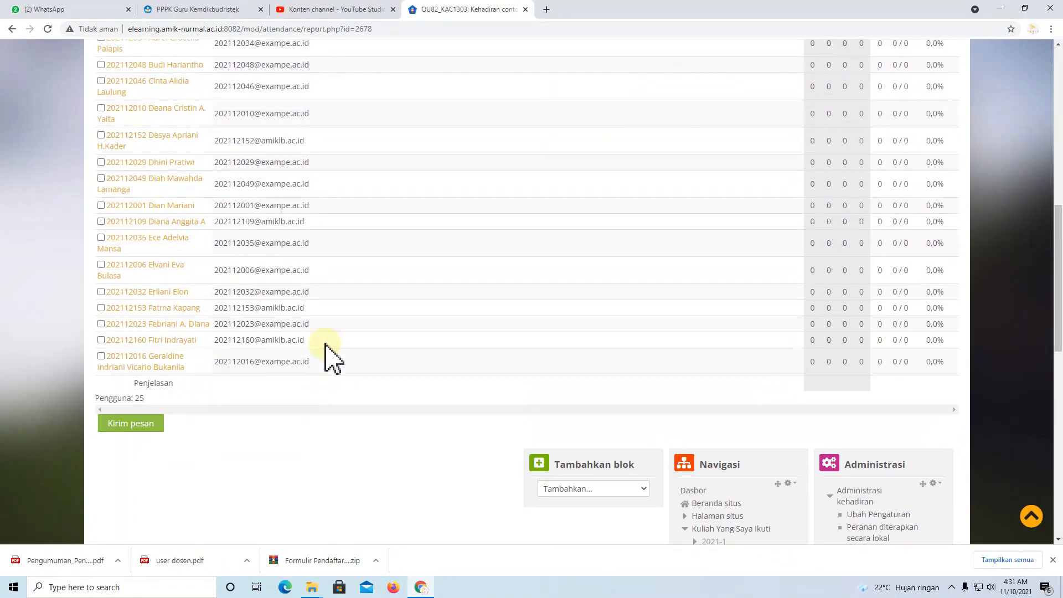
left_click(391, 314)
scroll(415, 387, "down", 5)
scroll(416, 387, "down", 5)
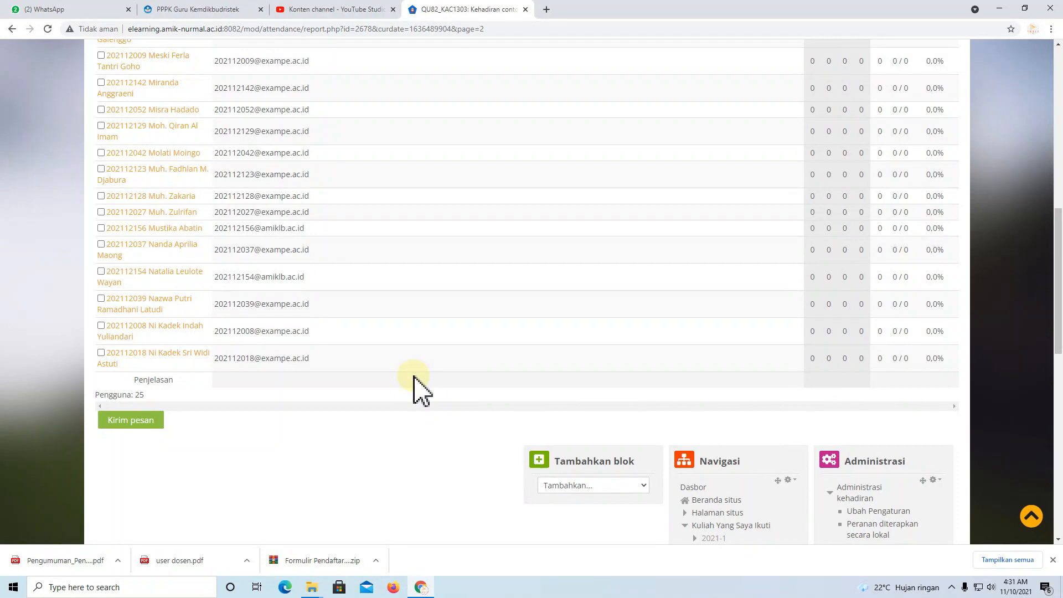
scroll(415, 386, "up", 12)
left_click(400, 315)
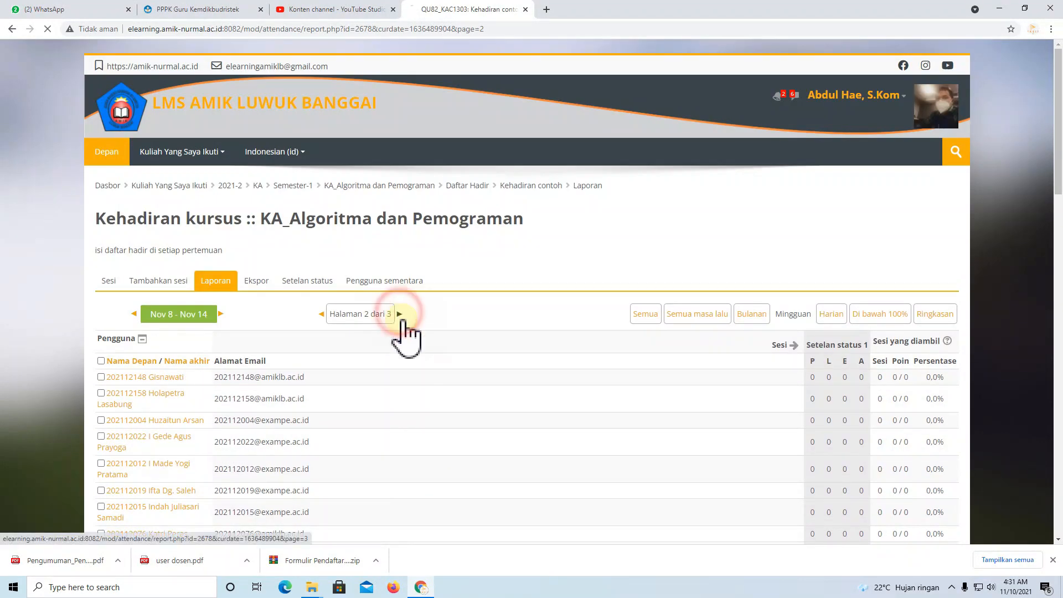
scroll(420, 399, "down", 10)
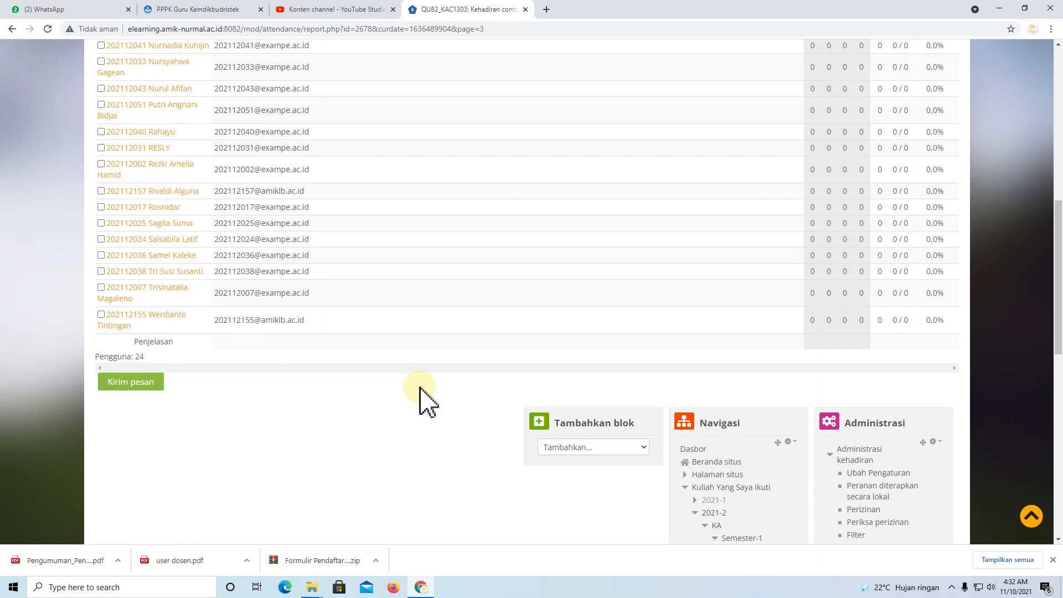
scroll(420, 399, "up", 10)
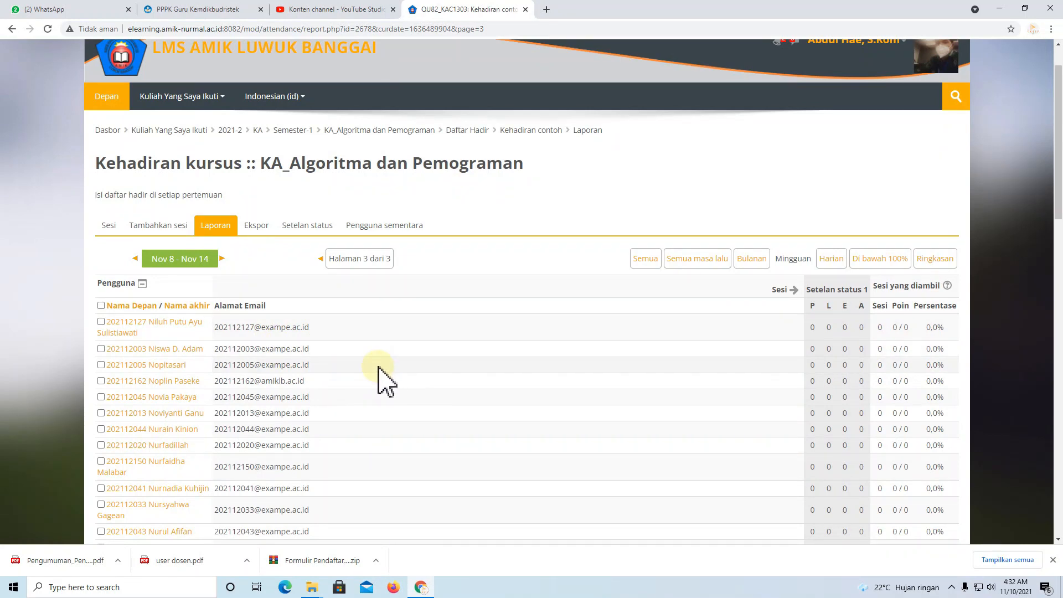
scroll(386, 381, "down", 3)
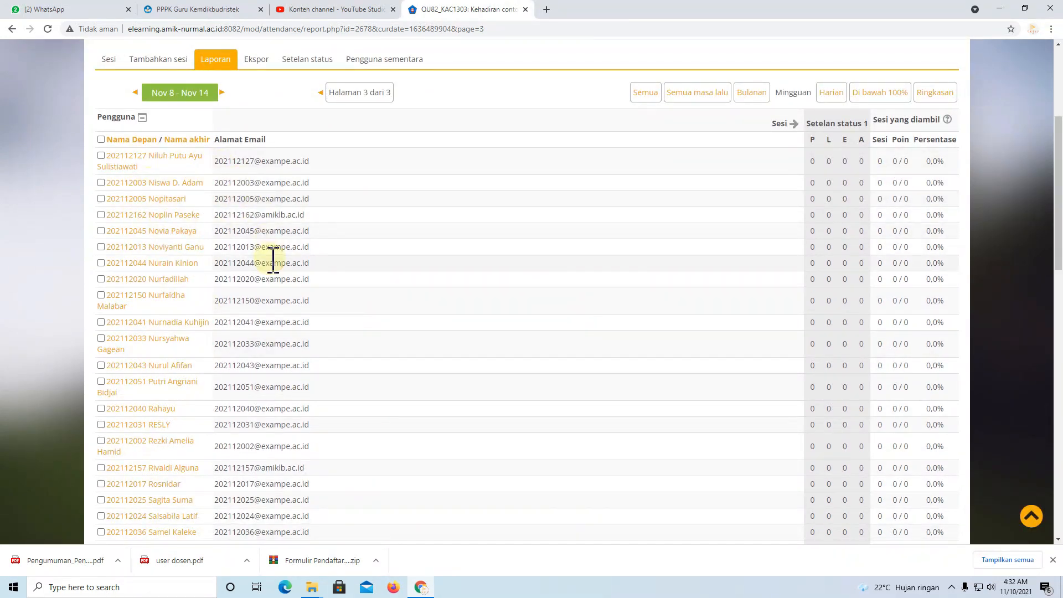
scroll(273, 260, "up", 3)
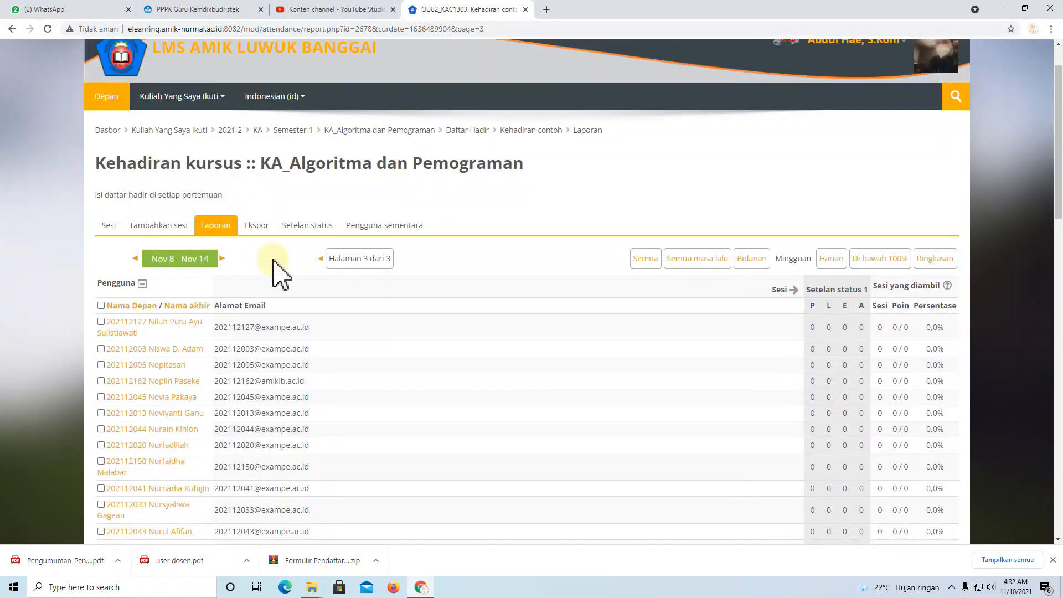
Leave the attendance report and return to the Daftar Hadir section of the course page.
left_click(508, 132)
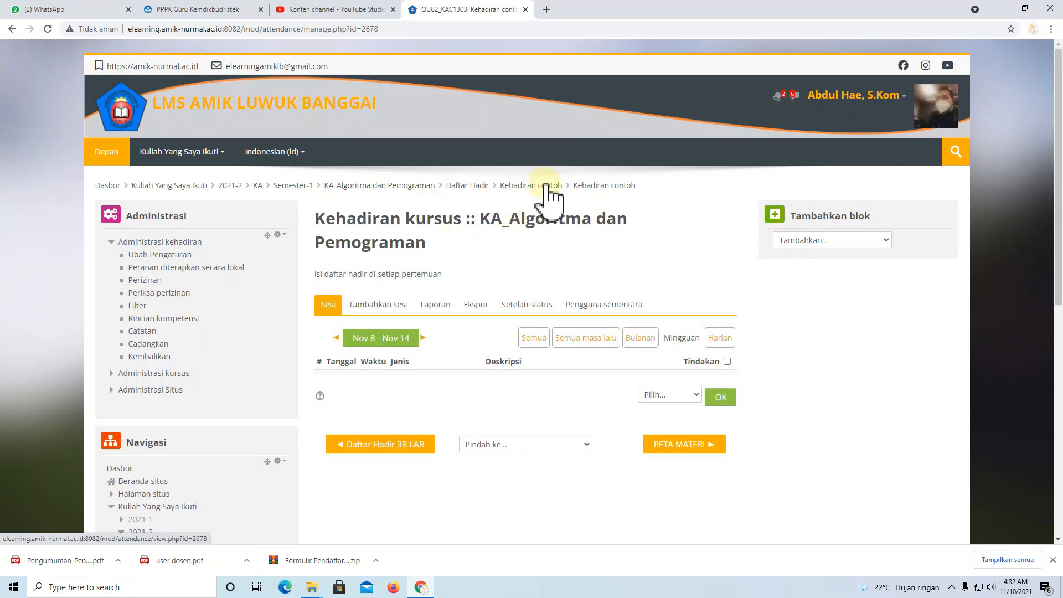
left_click(528, 187)
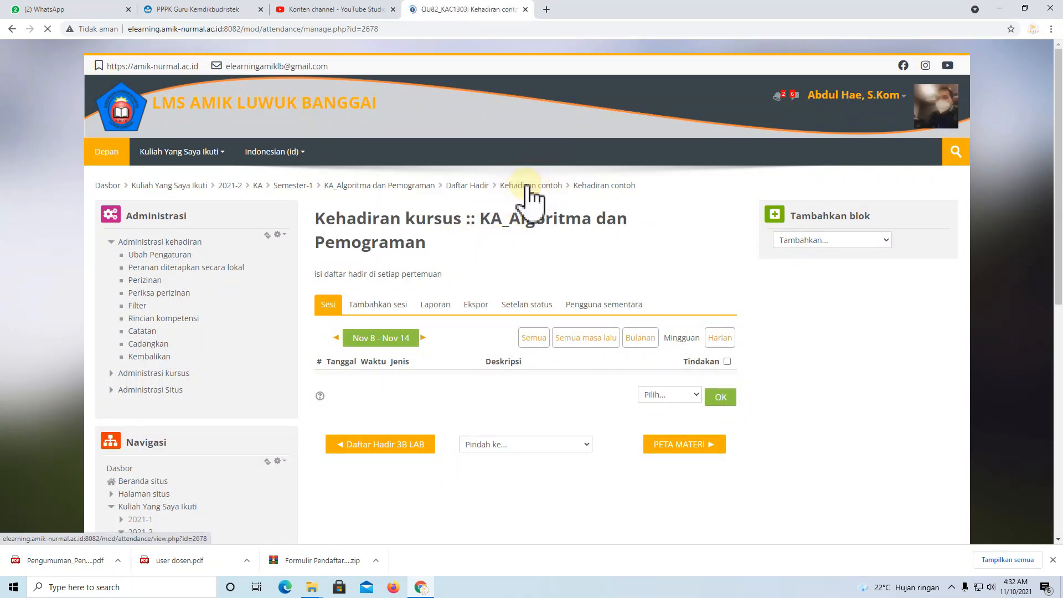
left_click(471, 186)
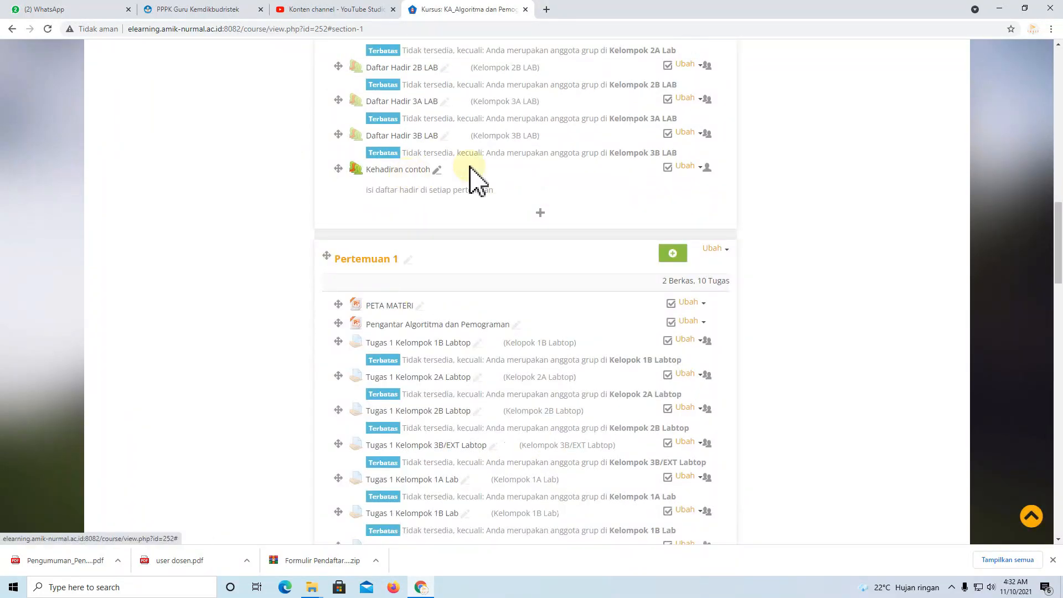
Change the Kehadiran contoh activity's group mode to Grup terpisah and its grouping to Contoh.
left_click(686, 166)
left_click(626, 183)
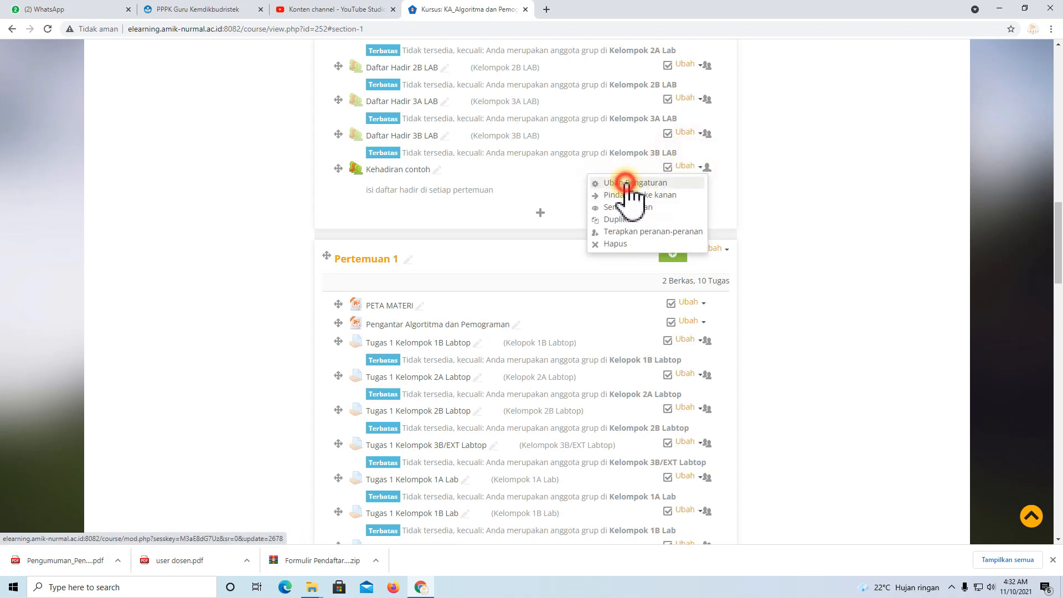
scroll(493, 350, "down", 4)
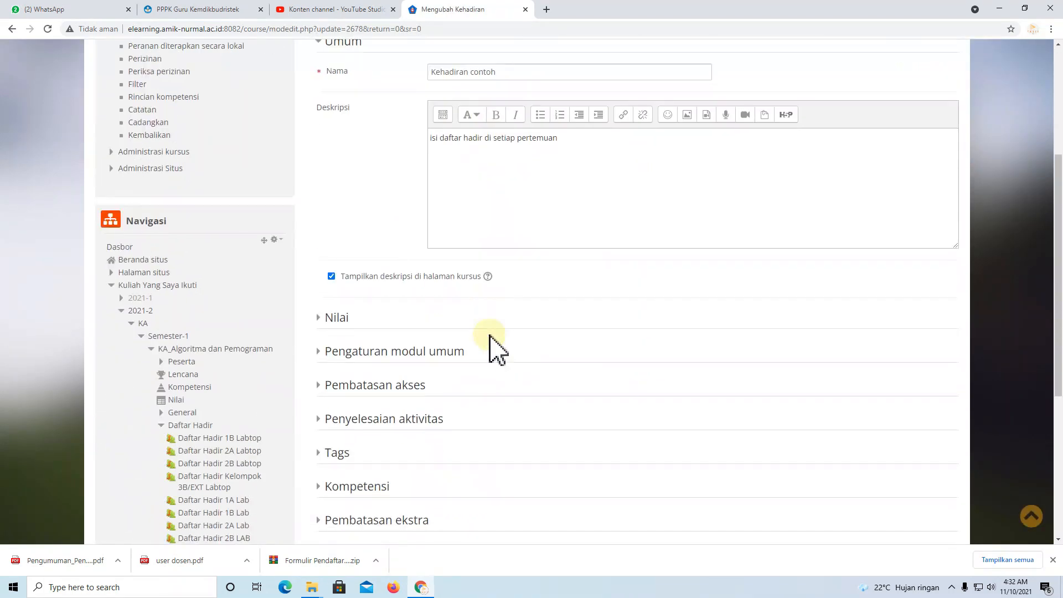
scroll(493, 351, "down", 2)
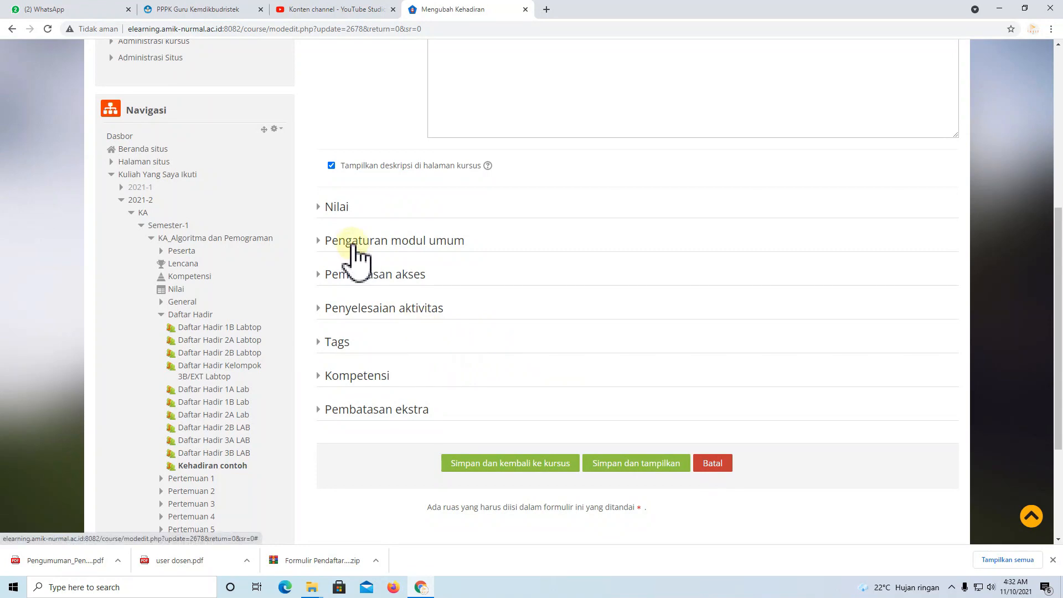
left_click(353, 243)
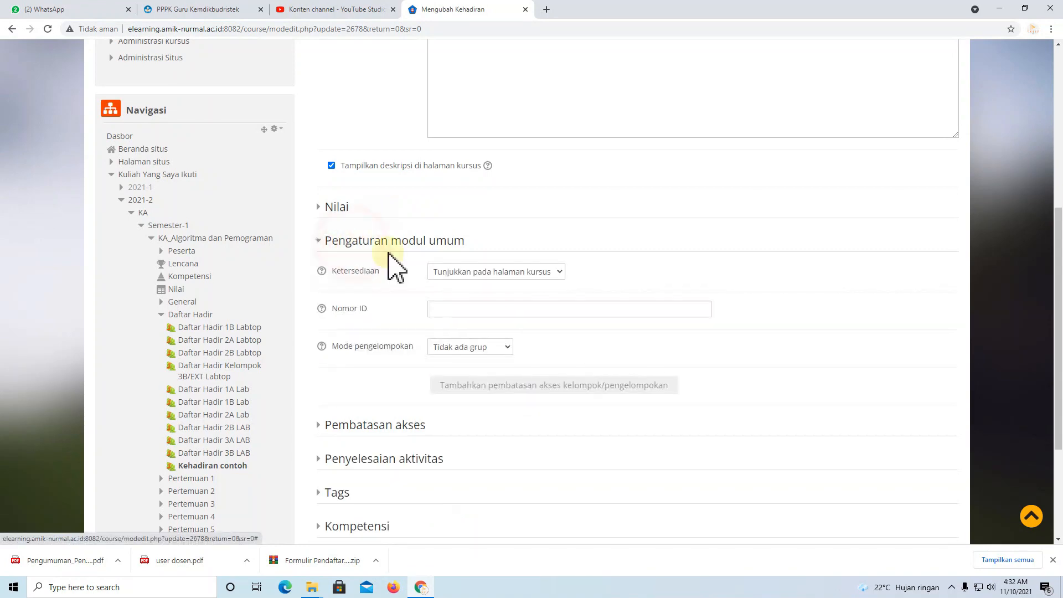
left_click(477, 349)
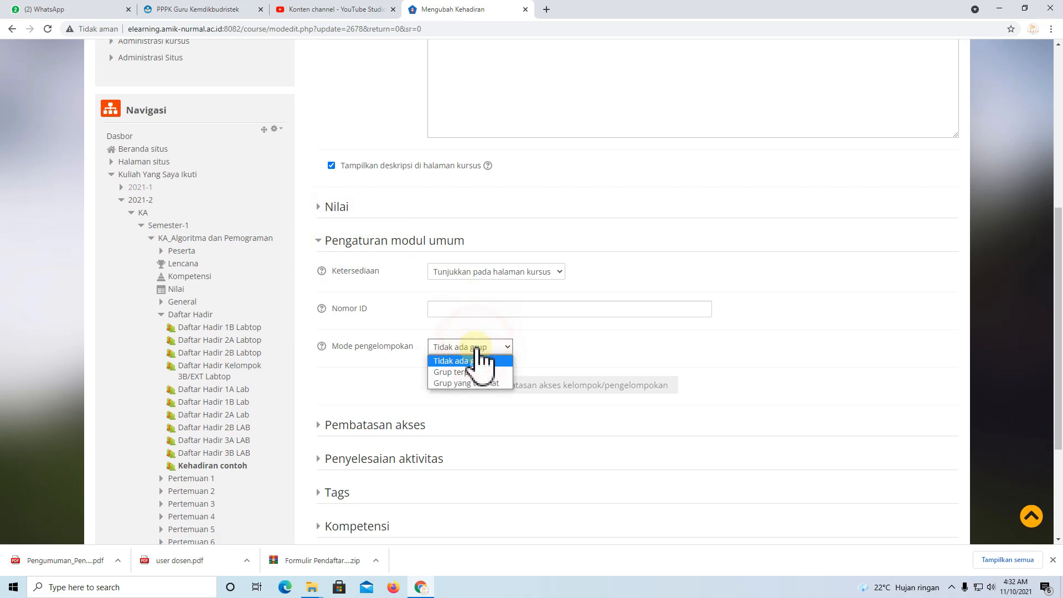
left_click(469, 374)
left_click(471, 384)
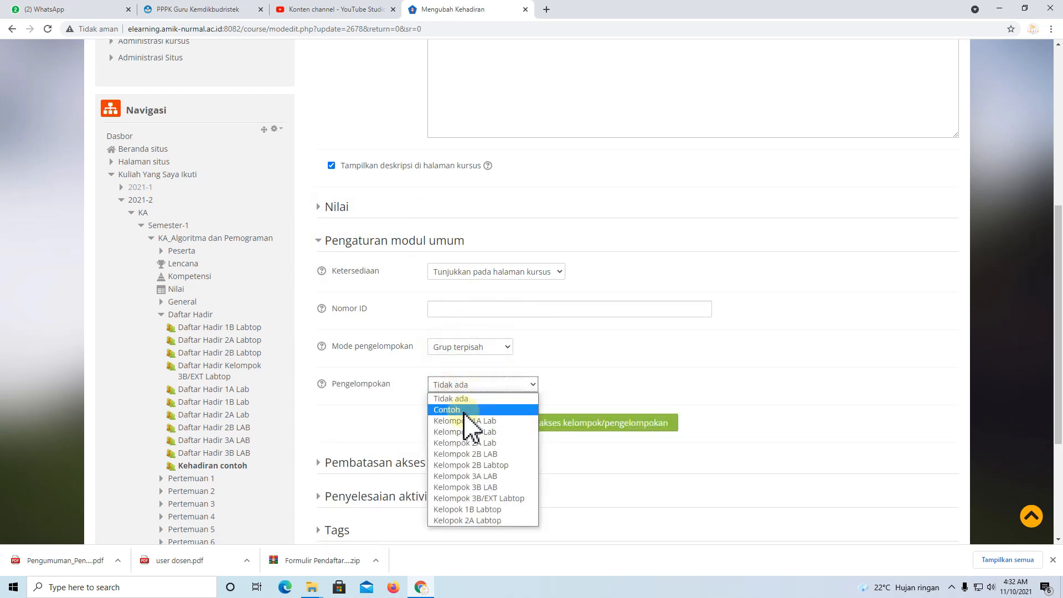
left_click(466, 410)
scroll(532, 393, "down", 2)
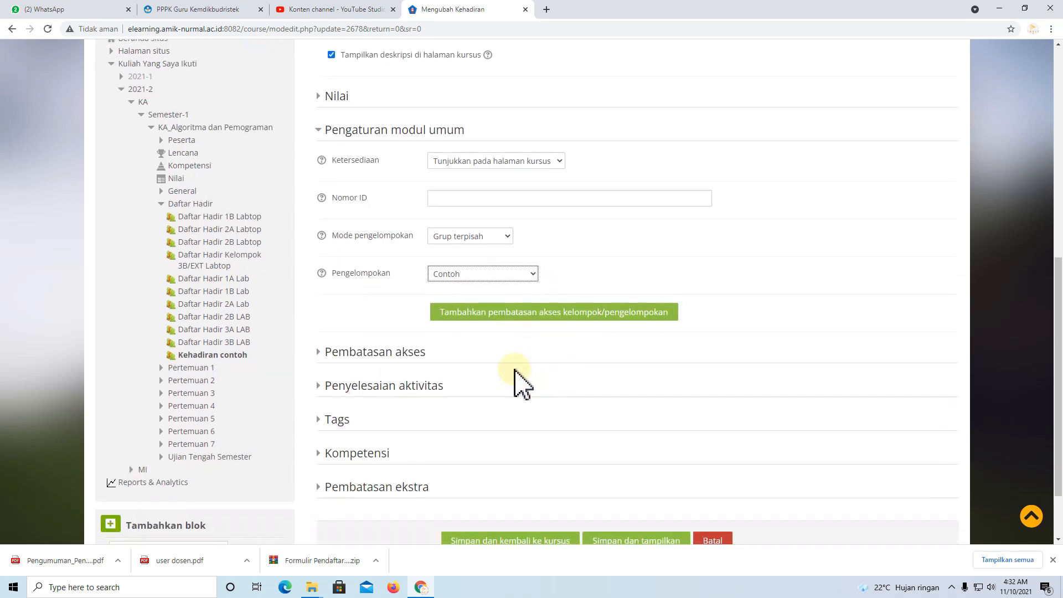
Add the group/grouping access restriction to Kehadiran contoh and save it, returning to the course.
left_click(495, 318)
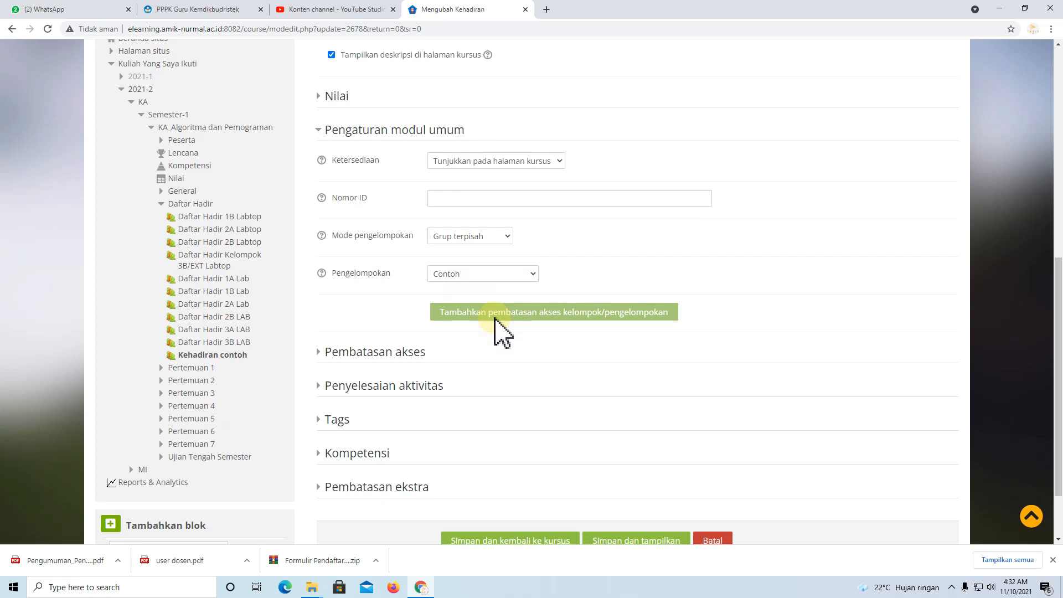
scroll(501, 331, "up", 1)
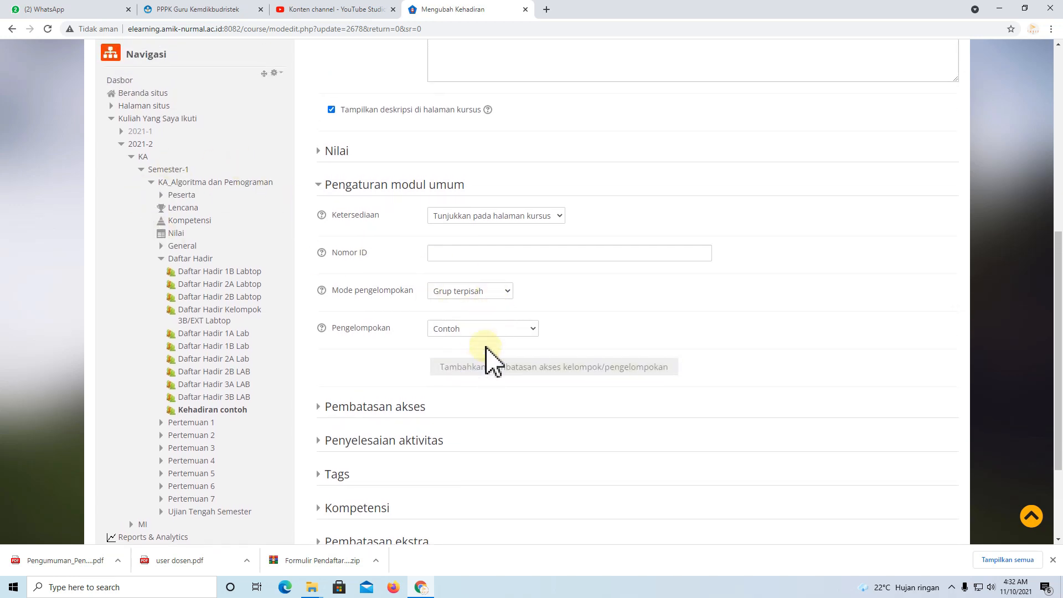
scroll(487, 349, "down", 3)
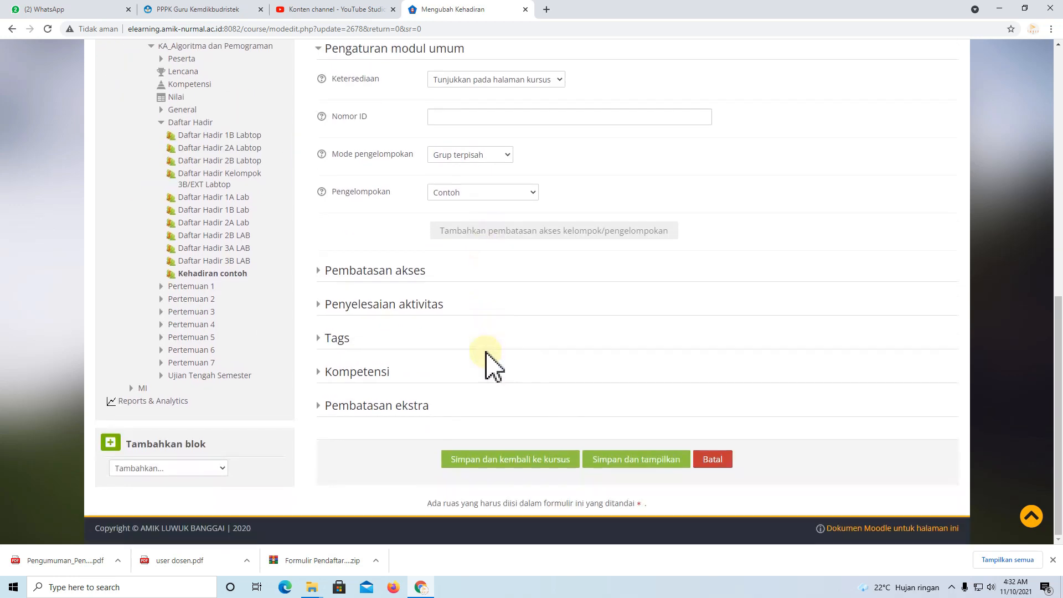
left_click(505, 459)
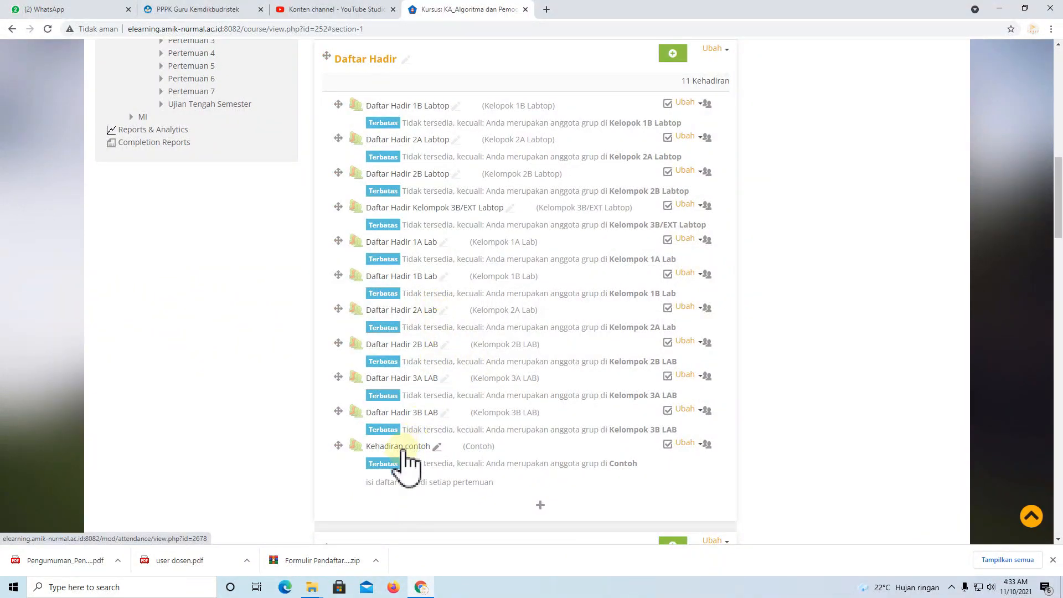
Examine the students listed in the Kehadiran contoh attendance report and view the activity's status settings.
left_click(403, 448)
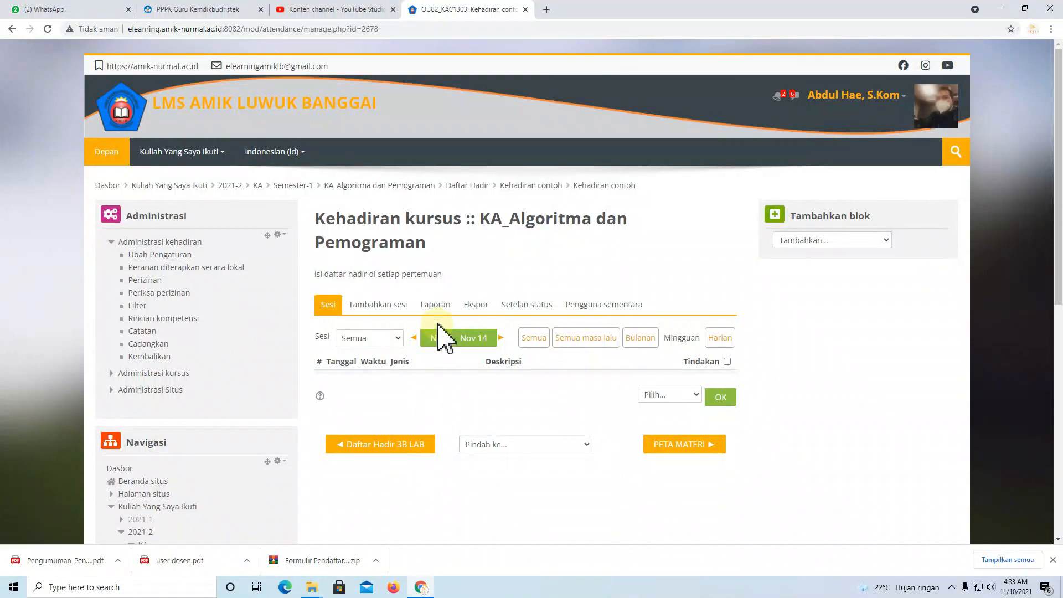
left_click(435, 304)
scroll(434, 341, "down", 1)
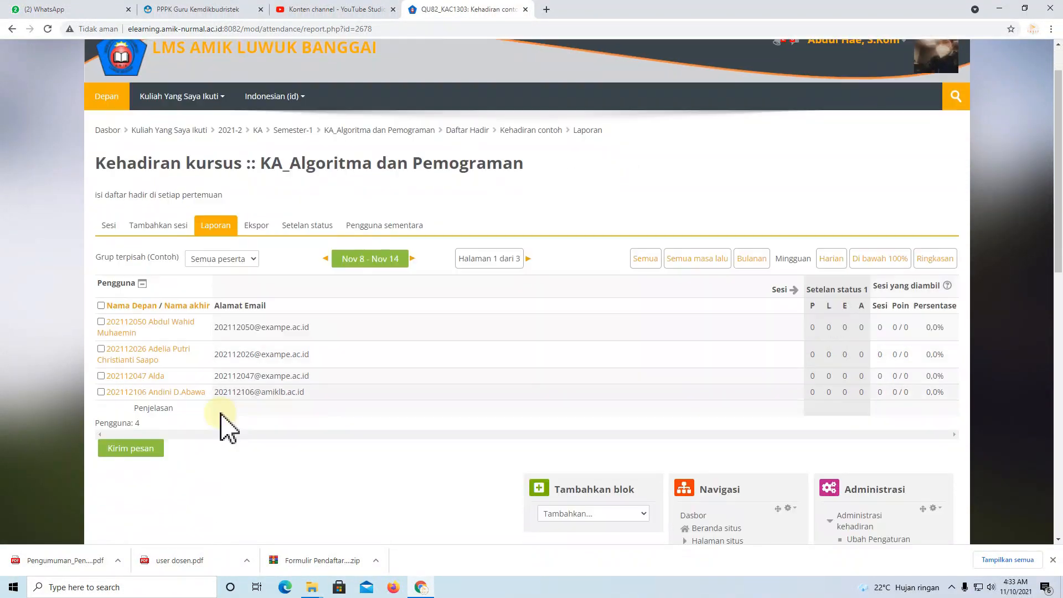
left_click(167, 330)
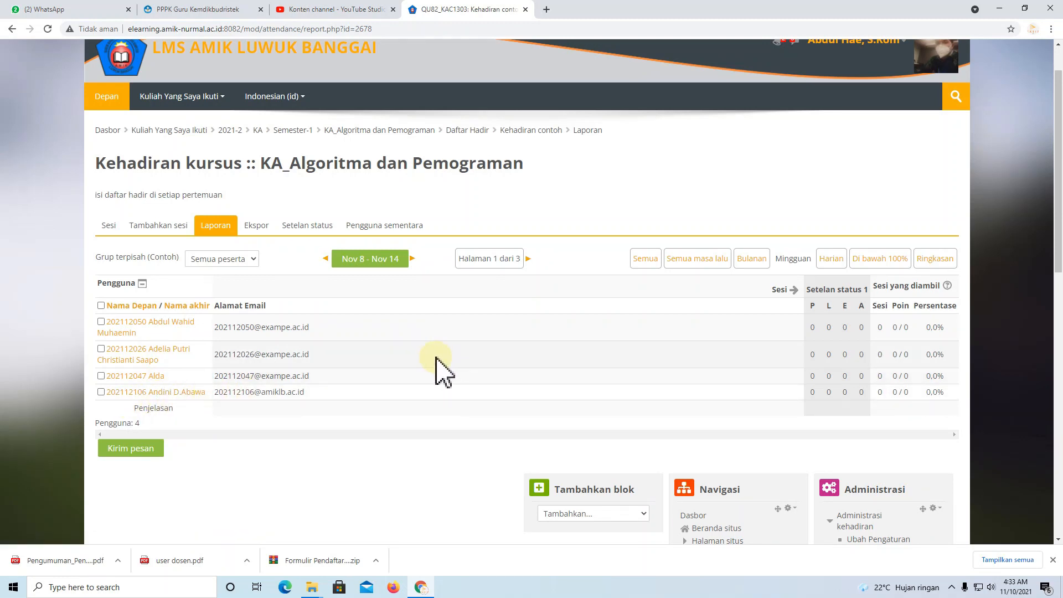
left_click(314, 229)
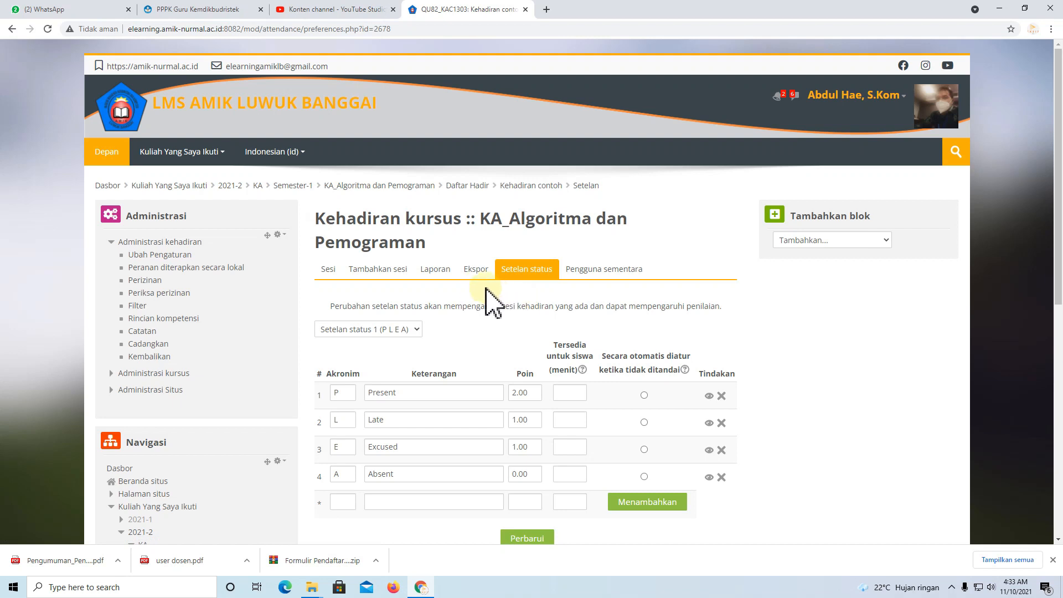
In a new Kehadiran contoh session, allow students to record their own attendance and enable automatic selection of the highest available status.
left_click(400, 272)
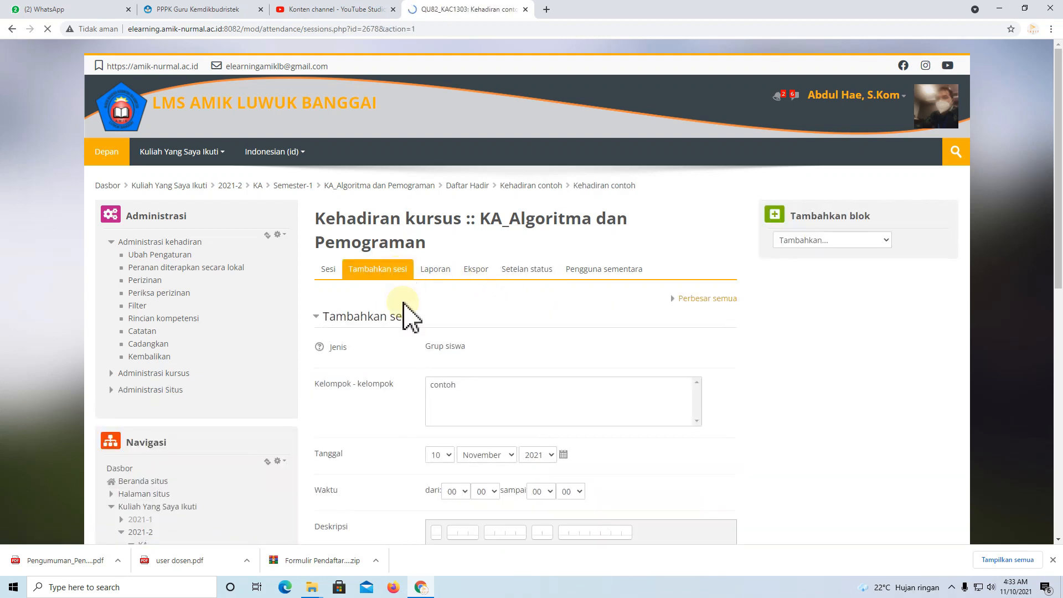
scroll(435, 471, "down", 3)
scroll(441, 483, "down", 5)
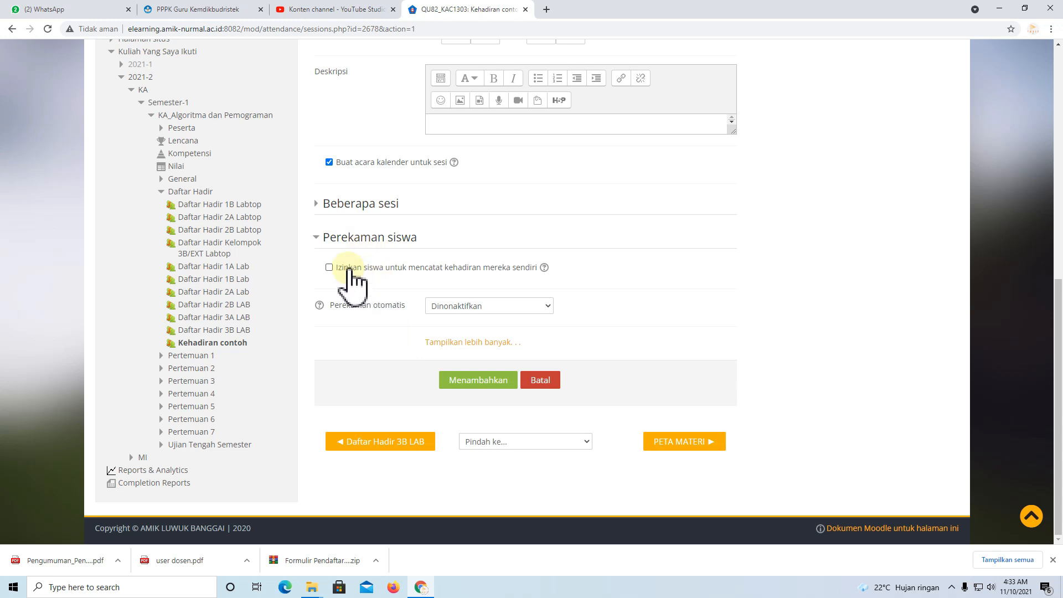
left_click(349, 269)
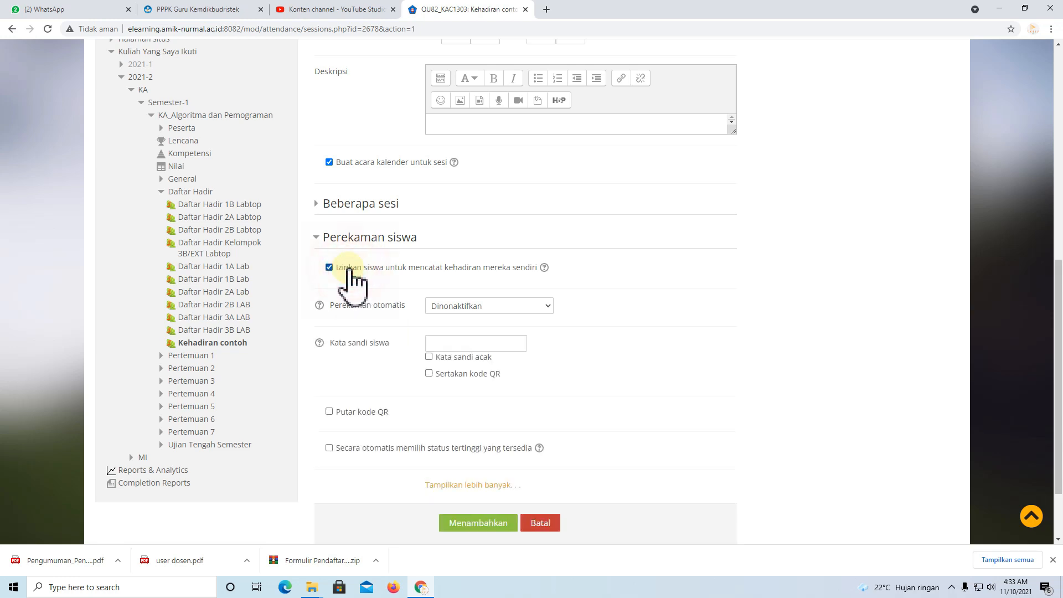
left_click(357, 451)
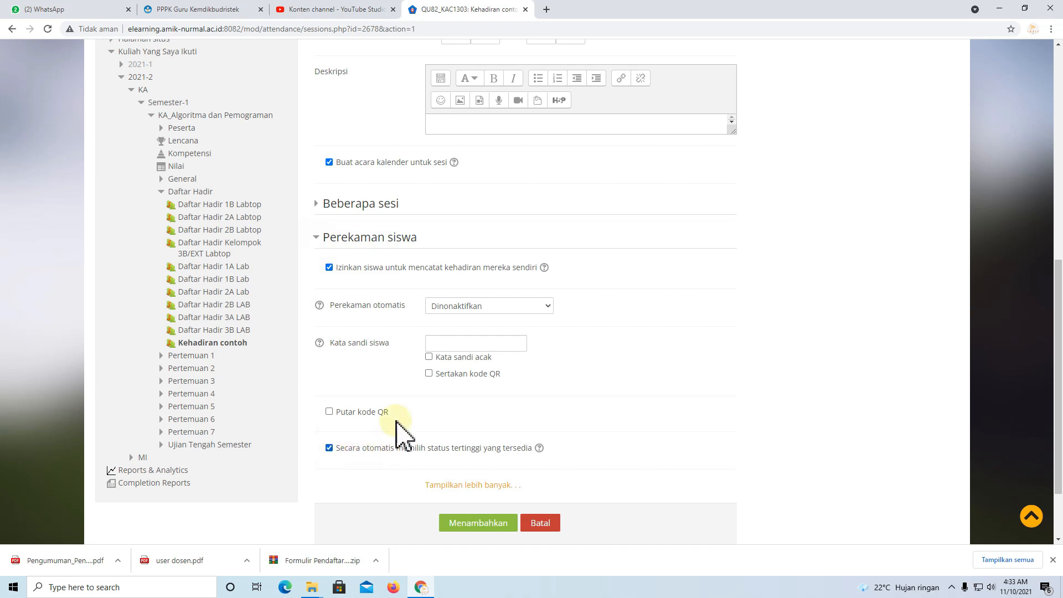
left_click(458, 344)
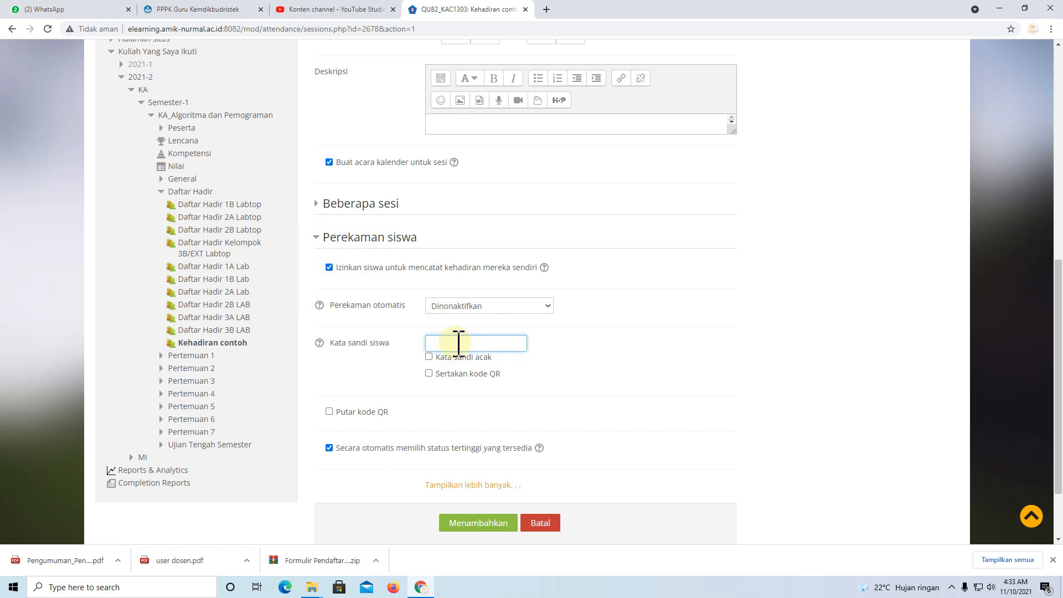
left_click(478, 308)
left_click(477, 314)
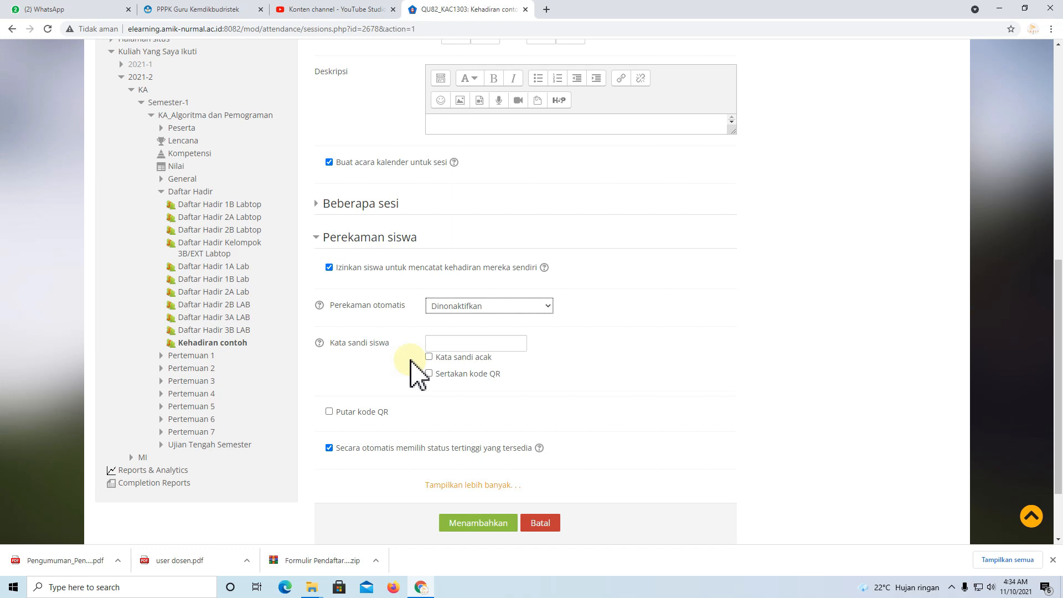
Review the new session form and leave it without saving, returning to the course's Daftar Hadir section.
scroll(411, 363, "up", 8)
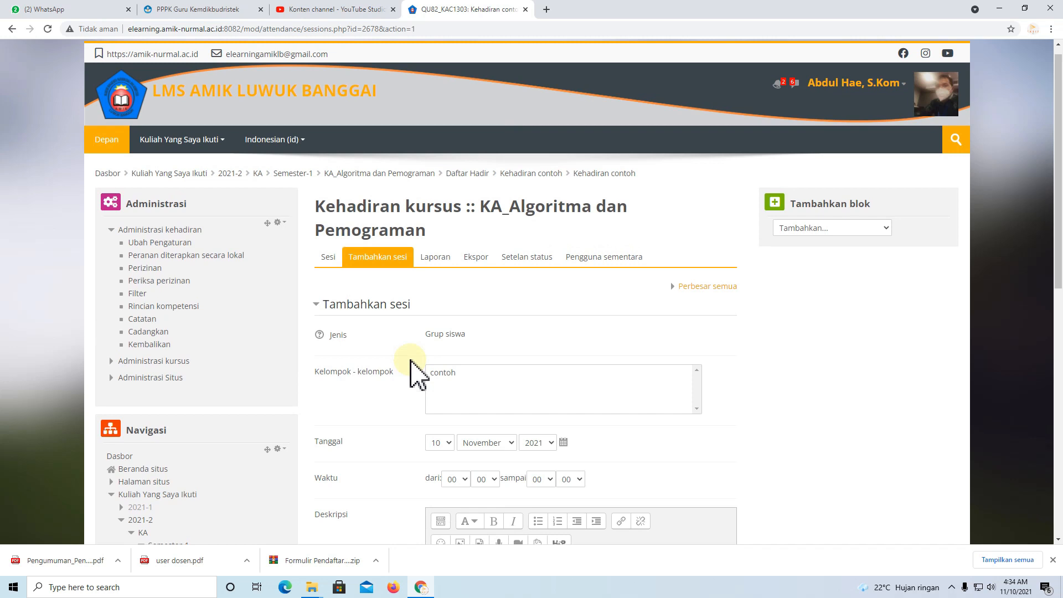
scroll(415, 372, "down", 3)
scroll(415, 372, "up", 3)
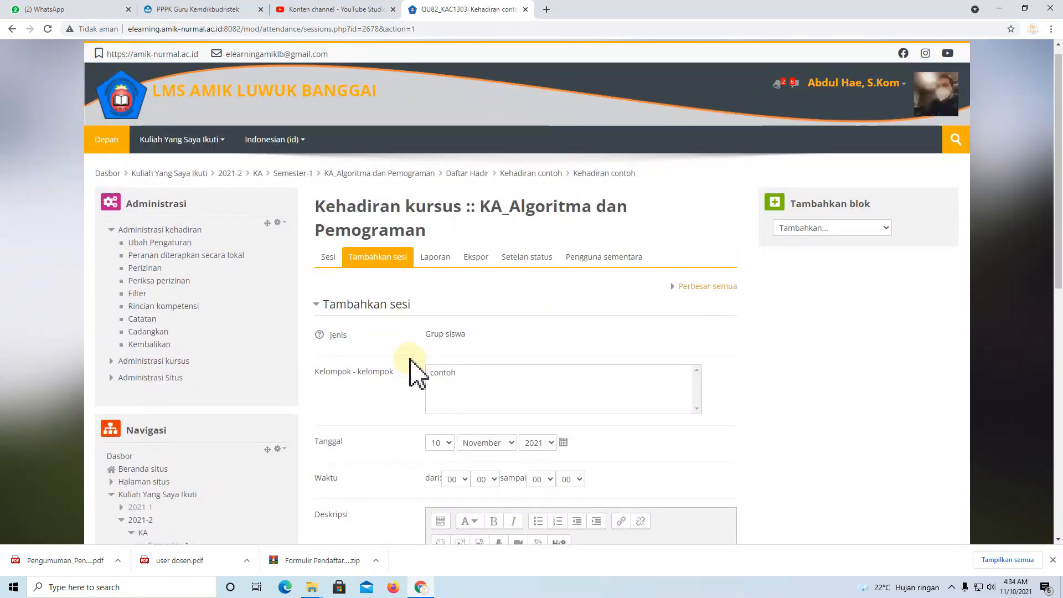
left_click(457, 172)
left_click(586, 91)
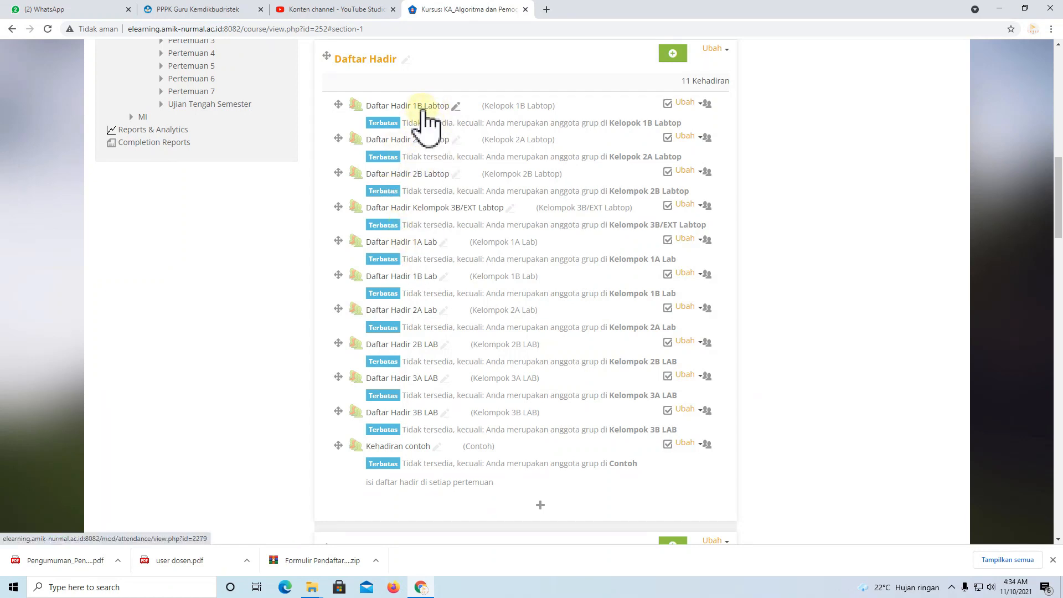
Switch to the MI_Algoritma Pemograman course and open its Daftar Hadir 1A Labtop attendance activity.
scroll(388, 205, "up", 9)
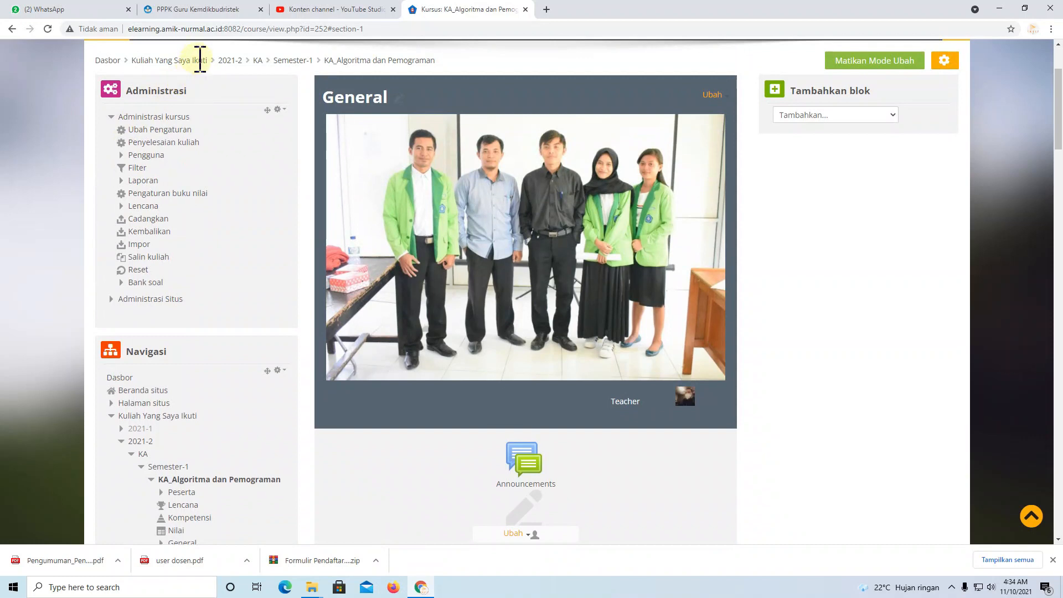
scroll(249, 209, "up", 3)
left_click(213, 154)
left_click(205, 196)
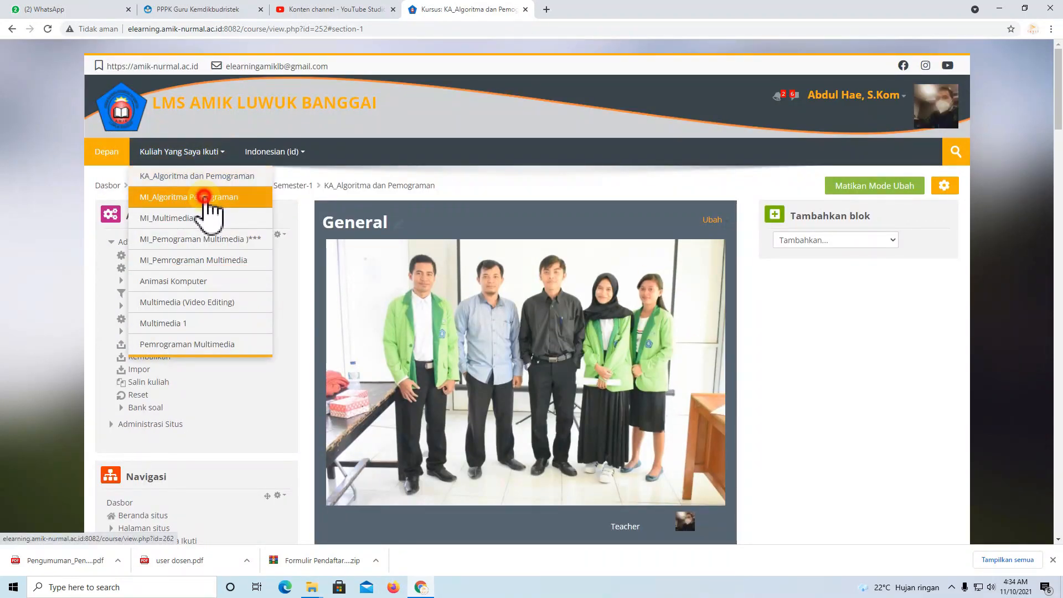
scroll(517, 304, "down", 7)
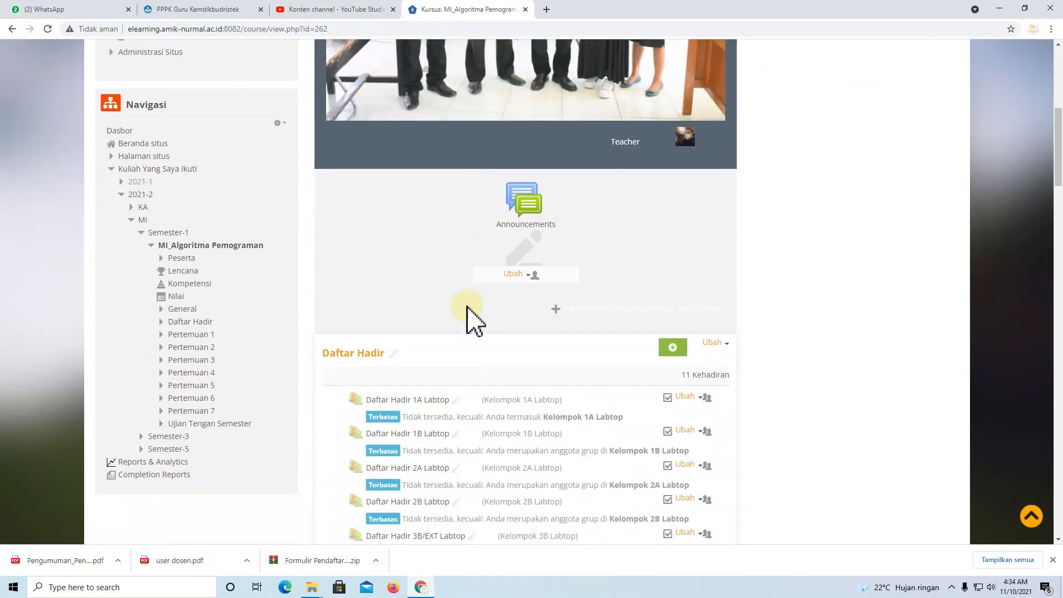
scroll(467, 309, "down", 1)
left_click(403, 343)
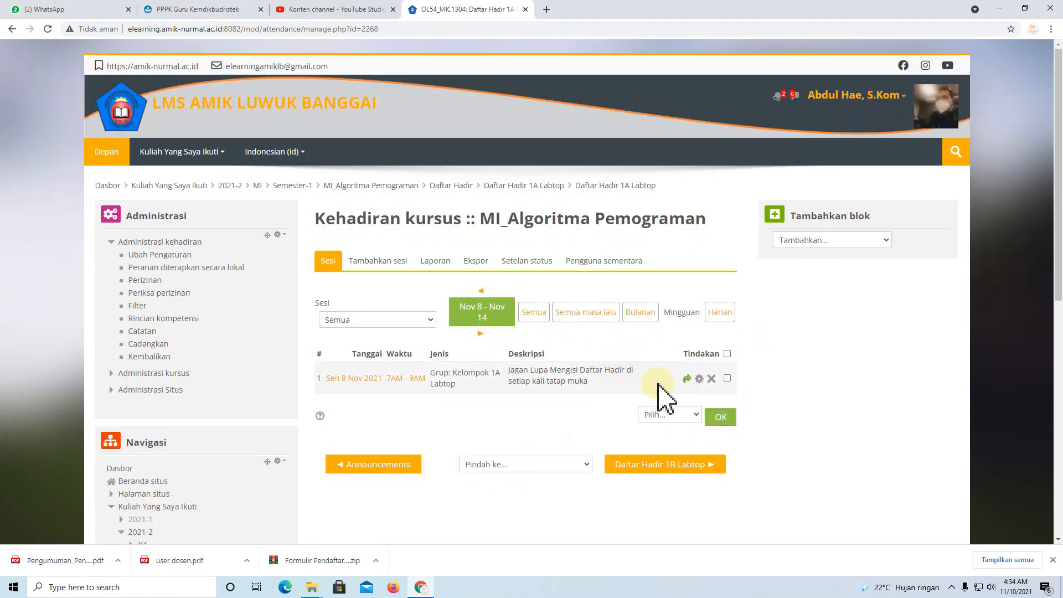
Mark every student without a status in the 8 November 2021 session as absent (A) and save the attendance.
left_click(687, 379)
scroll(636, 380, "down", 8)
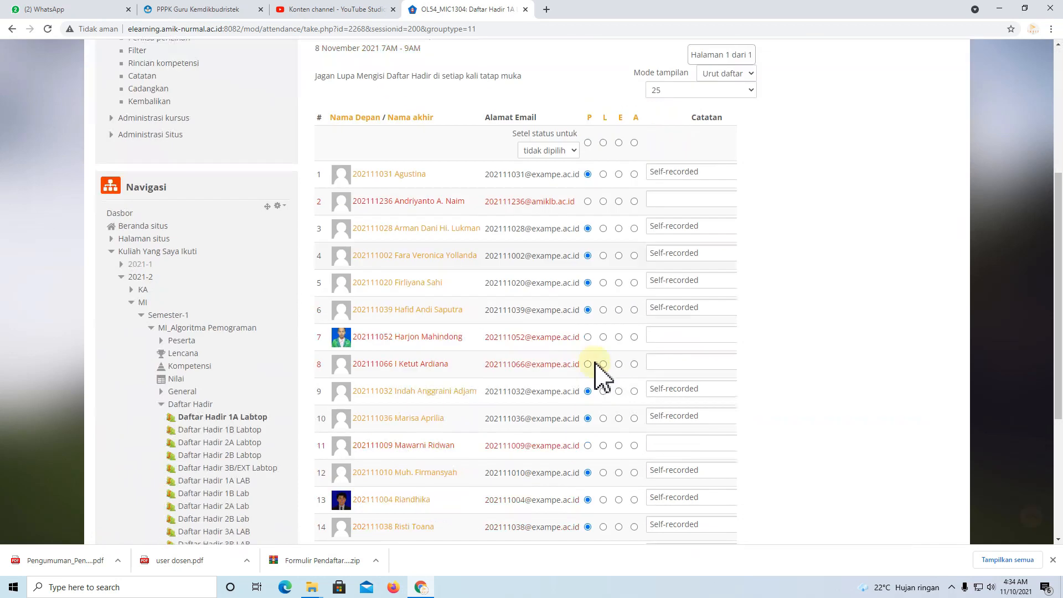
scroll(601, 377, "up", 4)
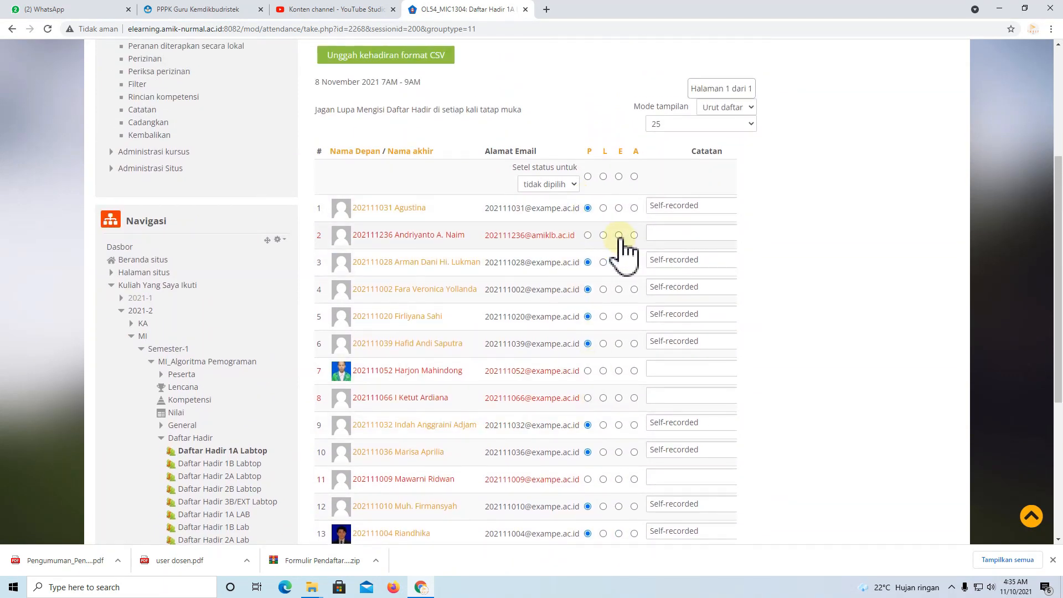
left_click(634, 235)
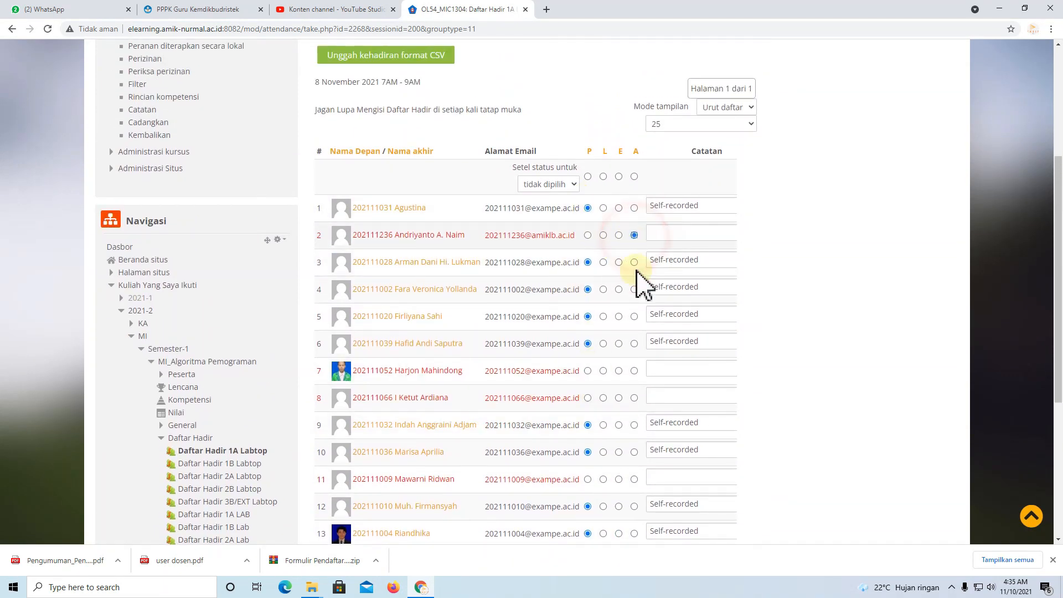
left_click(634, 370)
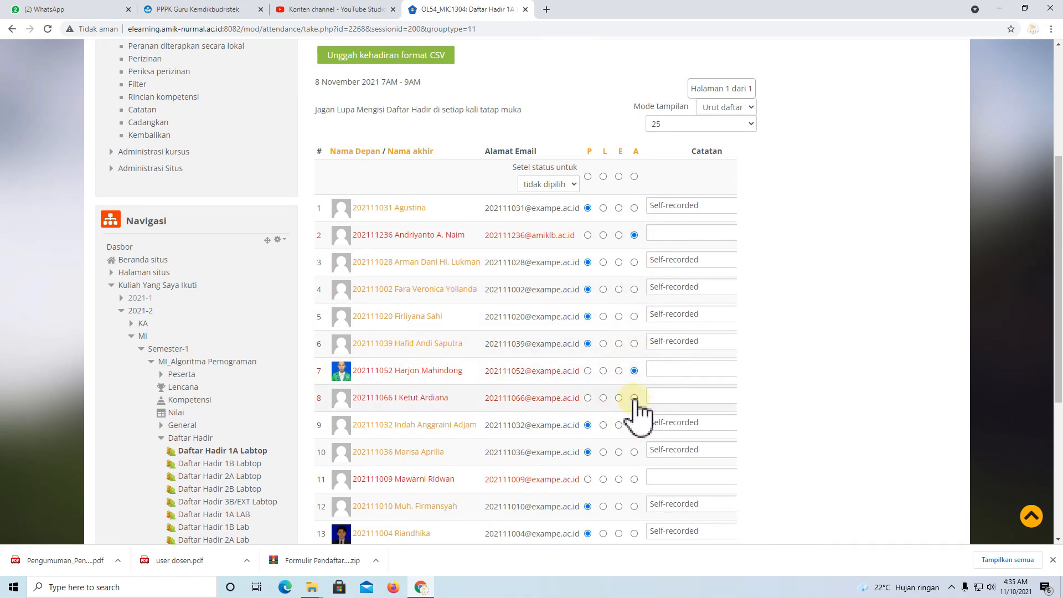
scroll(636, 405, "down", 3)
left_click(634, 313)
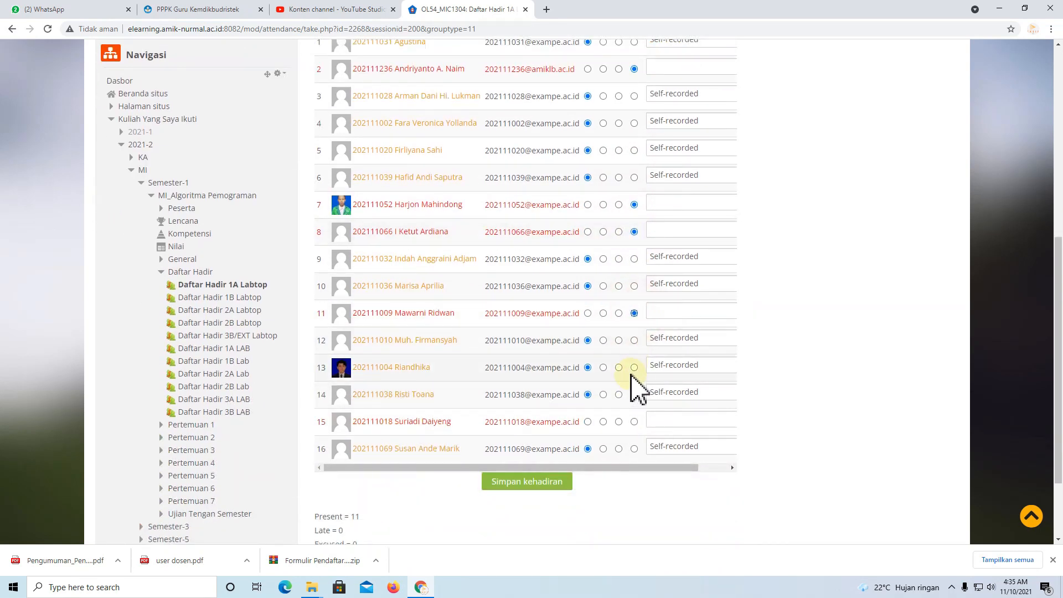
left_click(634, 422)
left_click(525, 482)
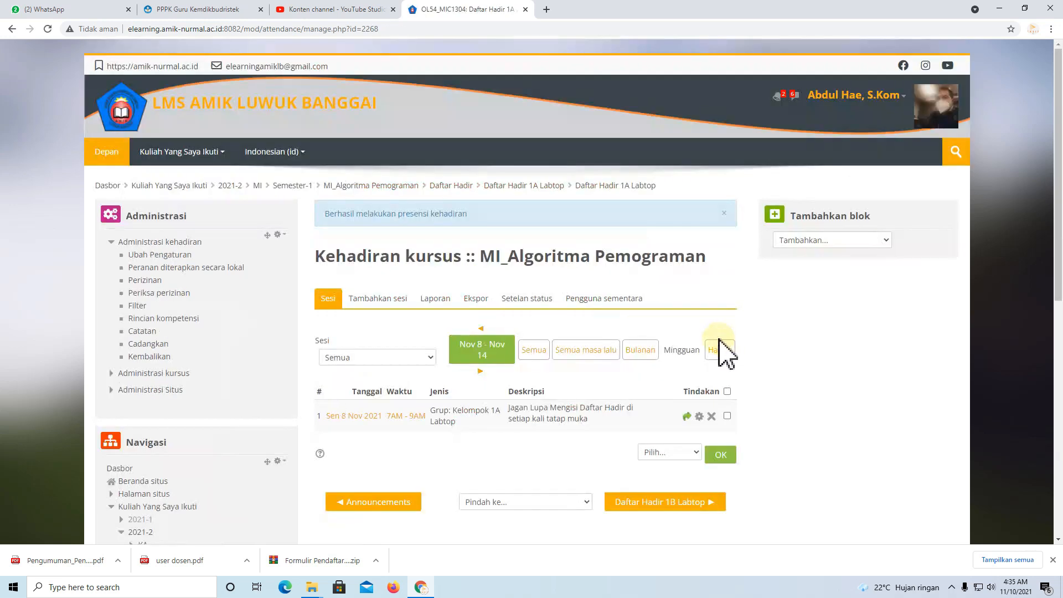
Open the attendance report for Daftar Hadir 1A Labtop and examine each student's status for the 8–14 November week.
left_click(439, 302)
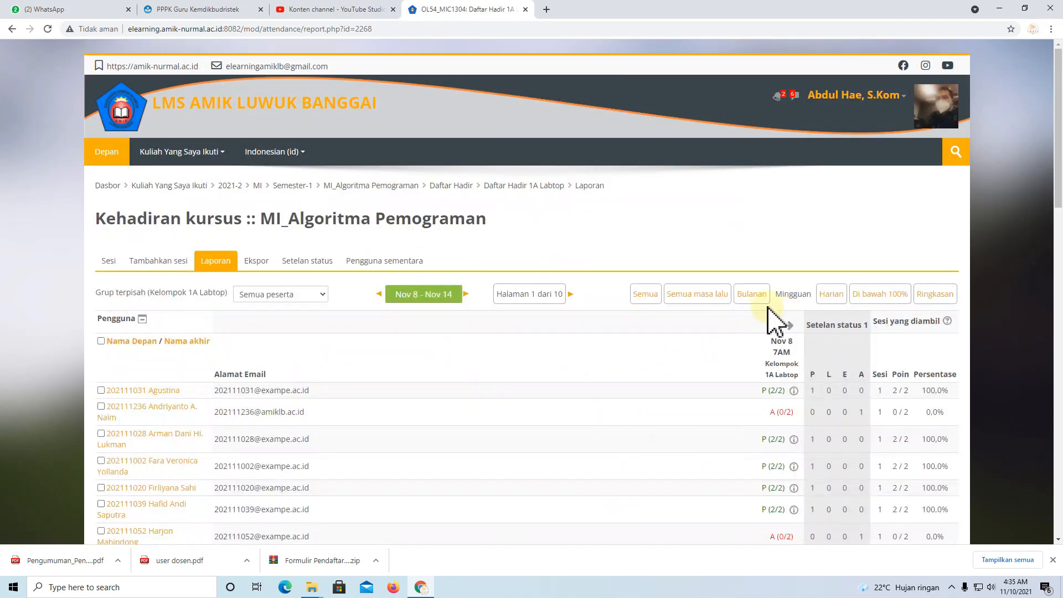
scroll(765, 319, "down", 4)
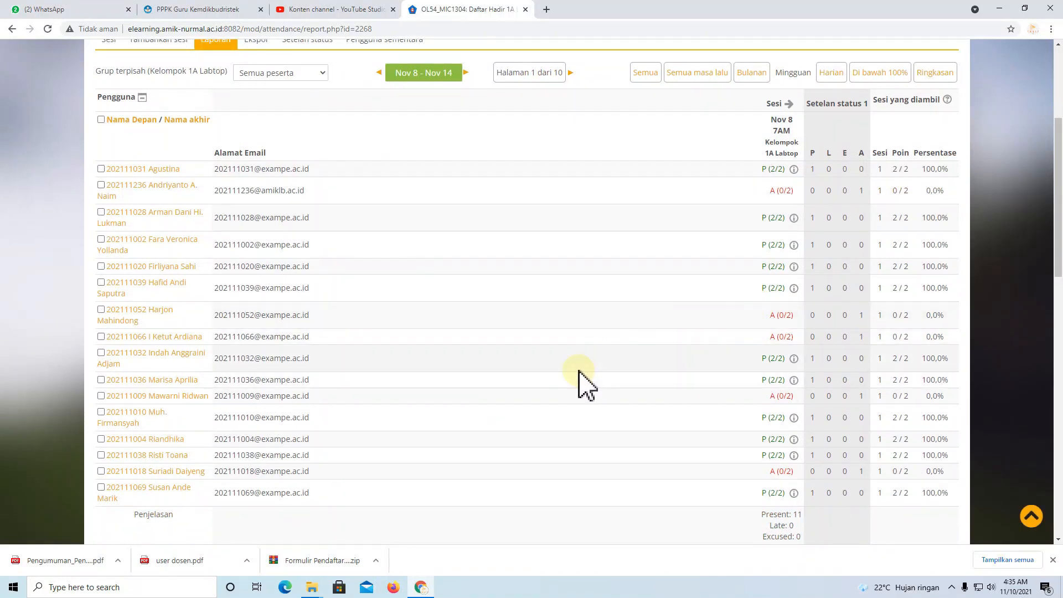
scroll(498, 443, "down", 3)
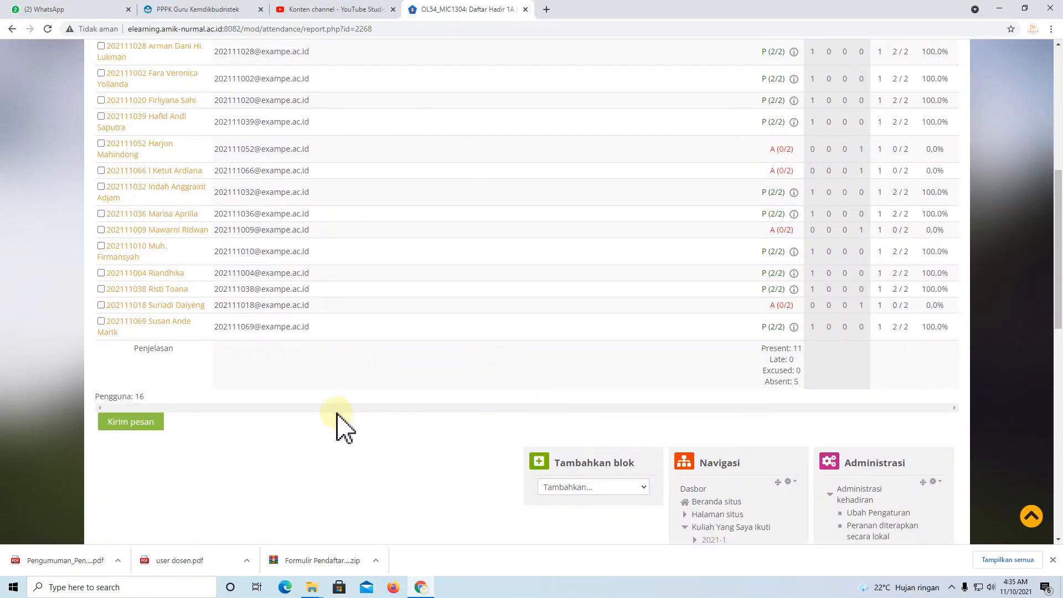
scroll(840, 316, "up", 5)
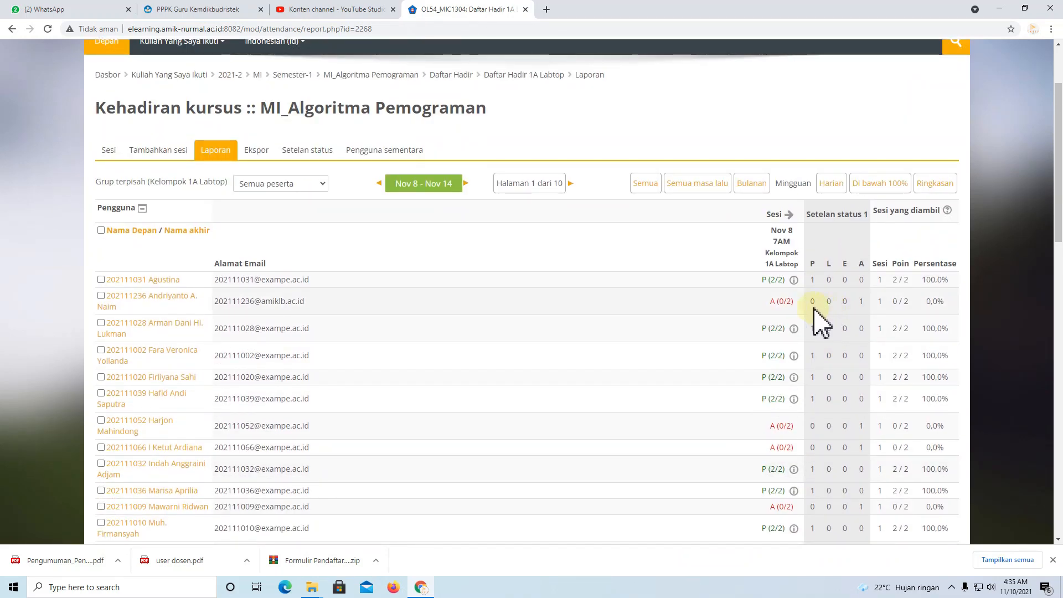
scroll(759, 315, "down", 2)
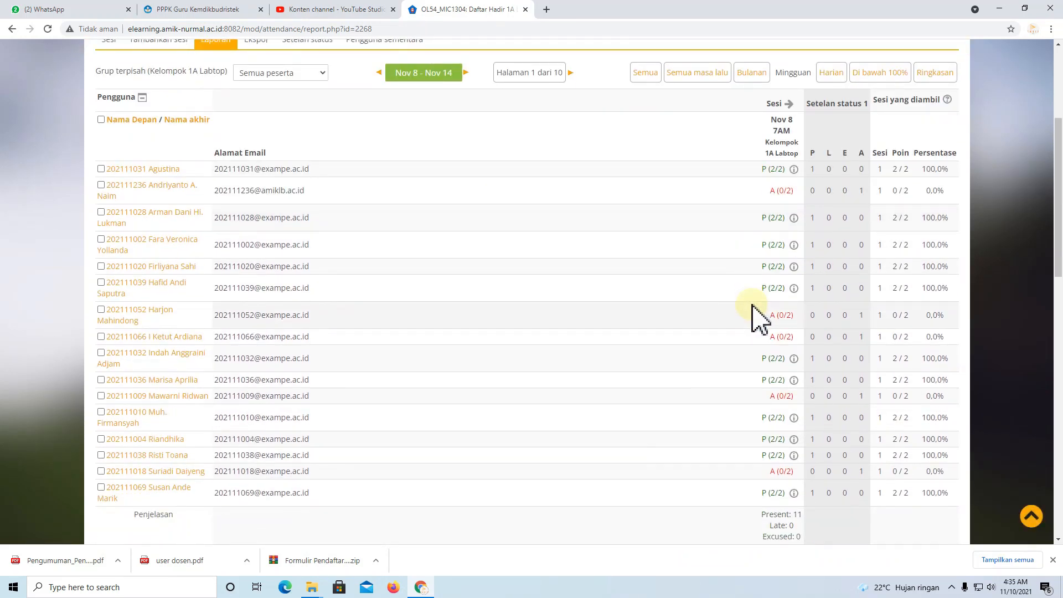
scroll(612, 202, "up", 1)
Show the report by month (Bulanan), followed by all sessions (Semua), and examine the students' statuses and the per-session summary.
left_click(752, 128)
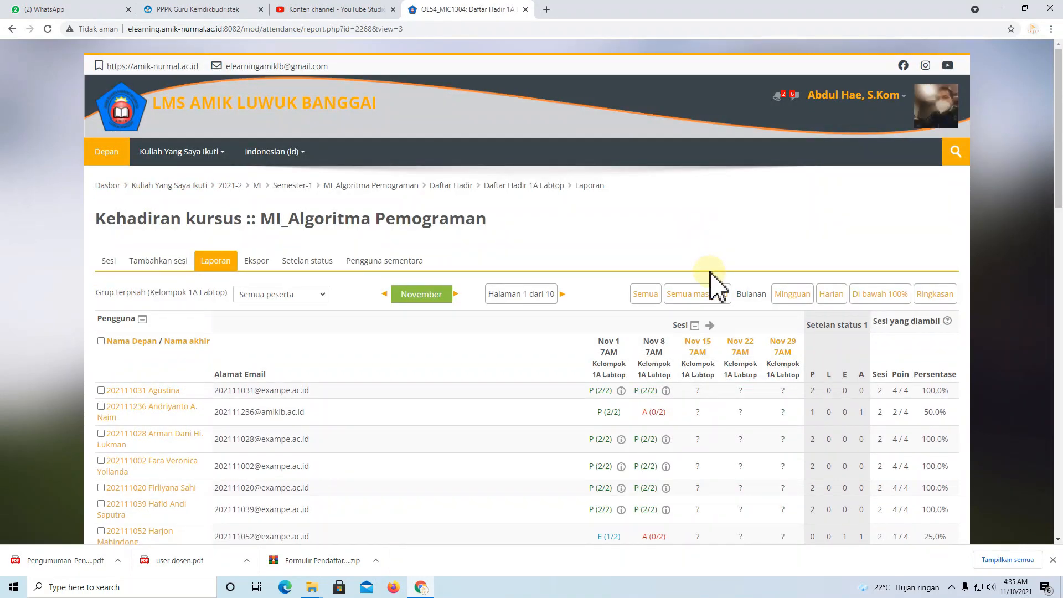
left_click(649, 299)
scroll(650, 299, "down", 8)
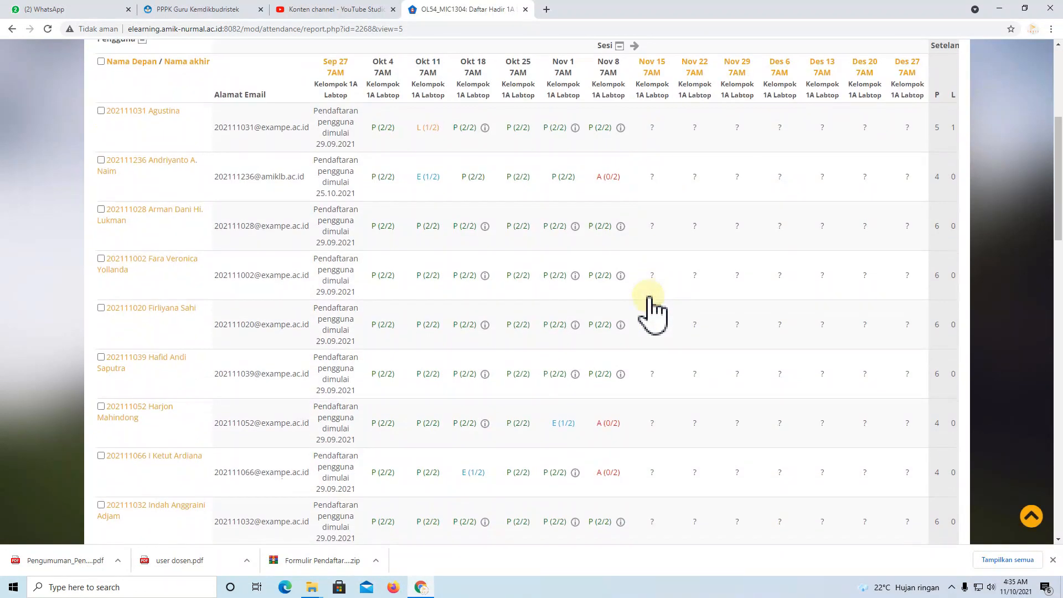
scroll(650, 300, "down", 8)
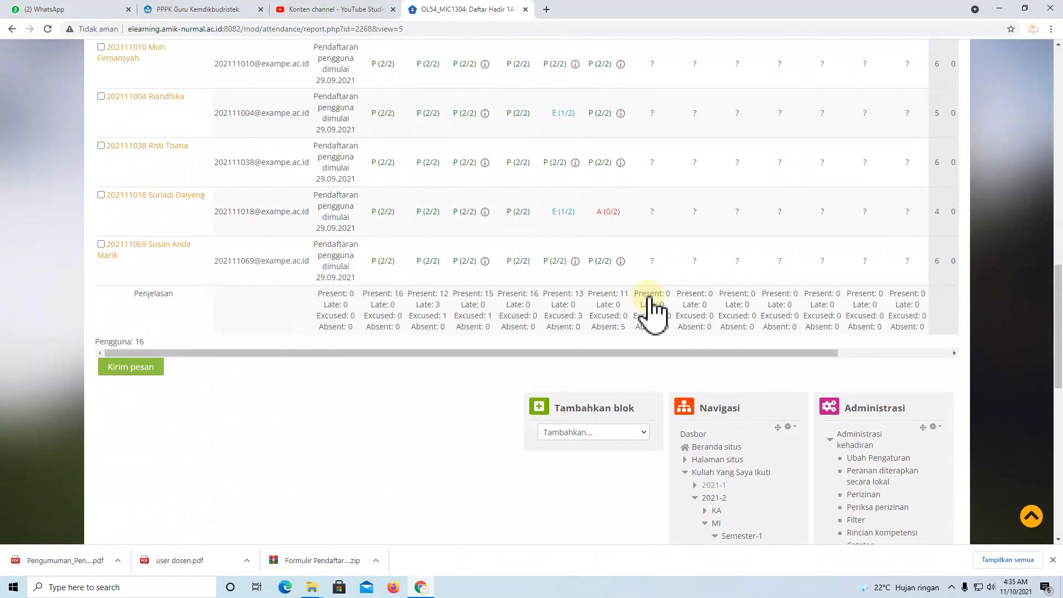
scroll(654, 307, "up", 15)
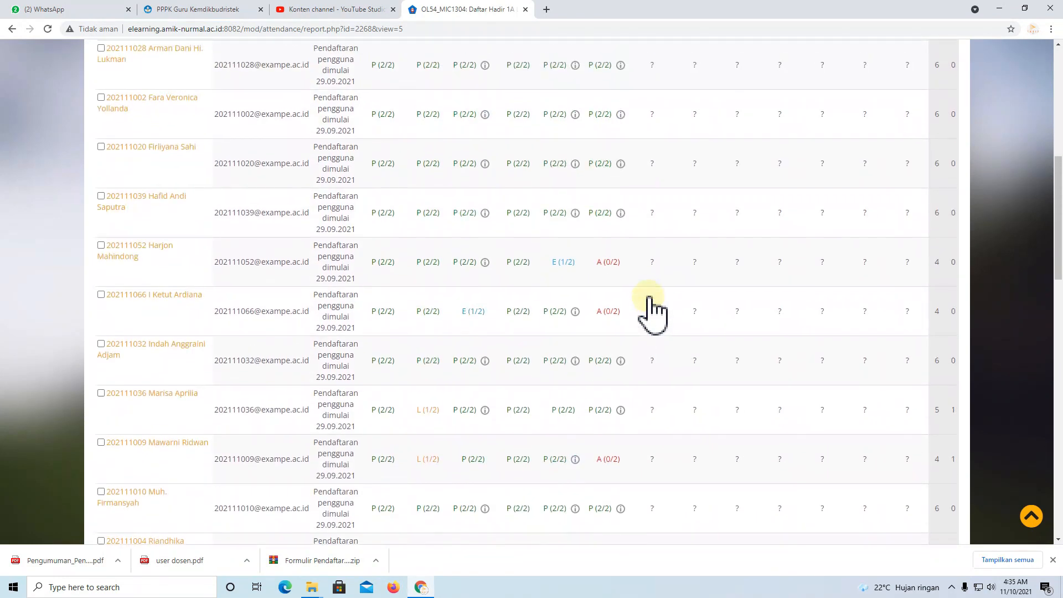
scroll(654, 307, "up", 3)
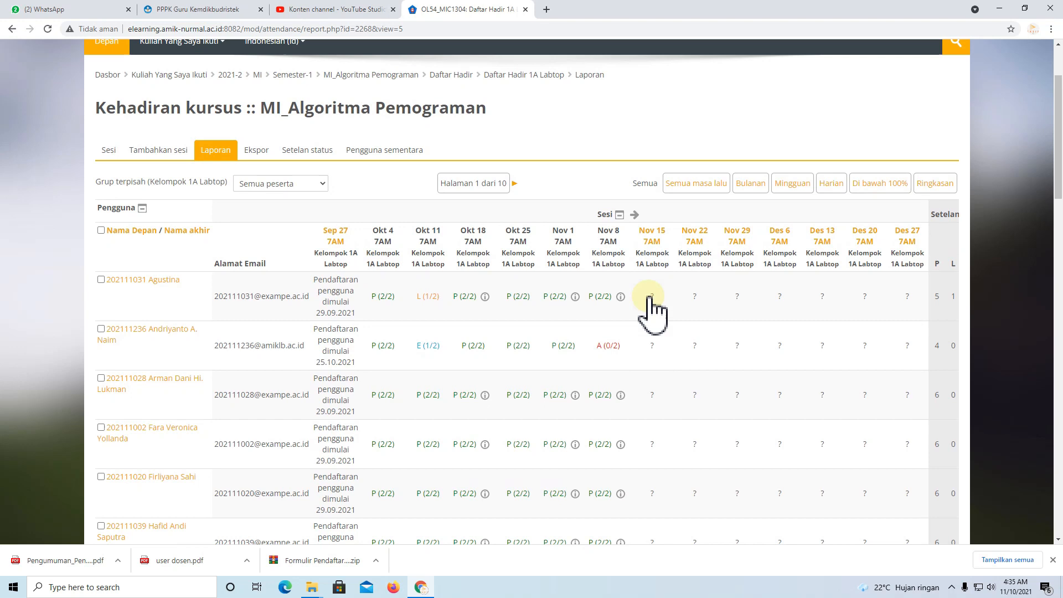
scroll(654, 307, "down", 4)
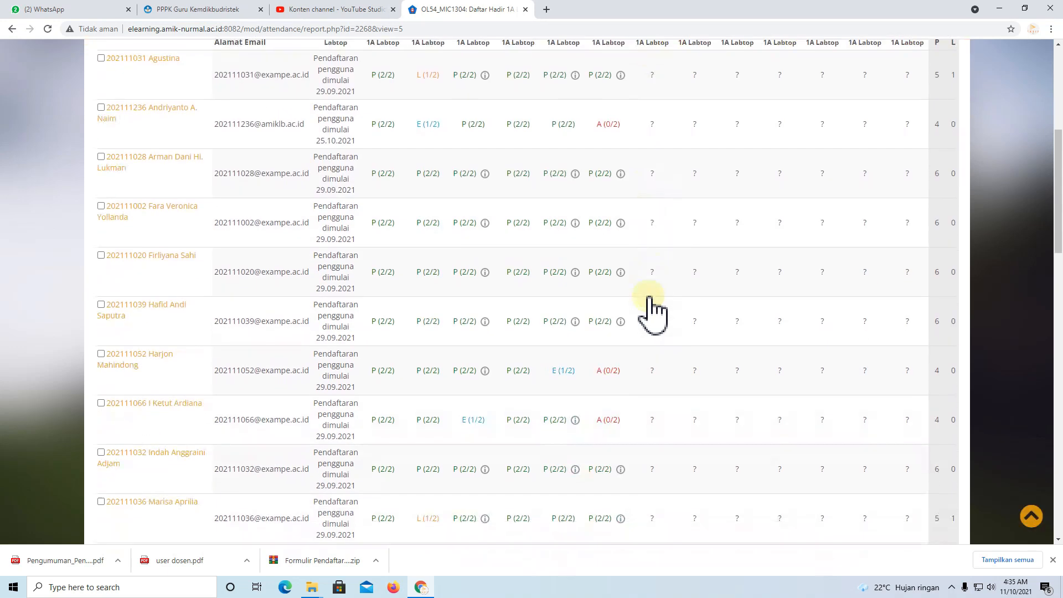
scroll(653, 308, "up", 3)
scroll(653, 310, "up", 3)
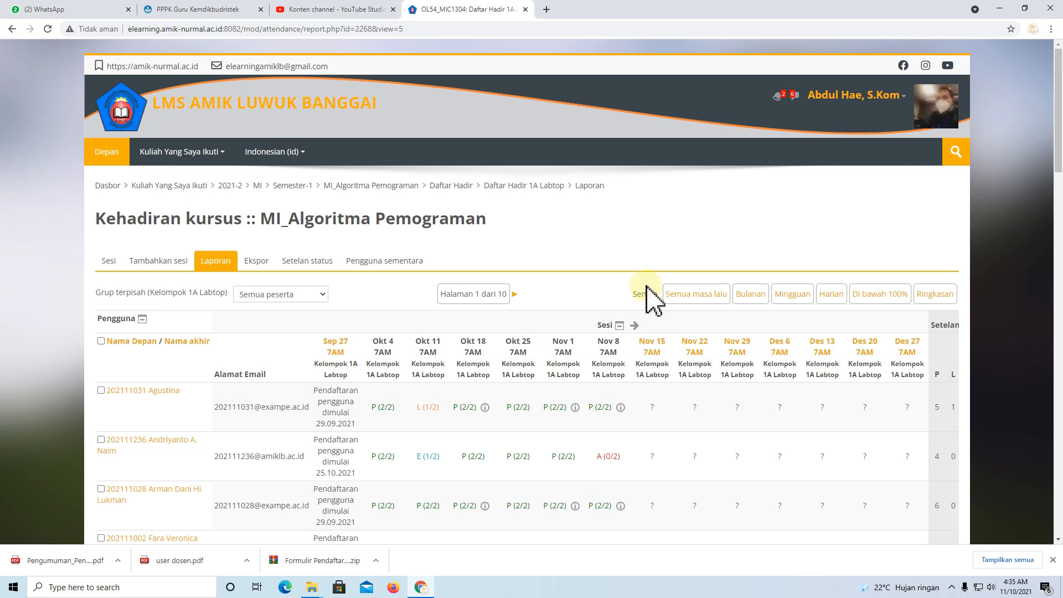
mouse_move(597, 5)
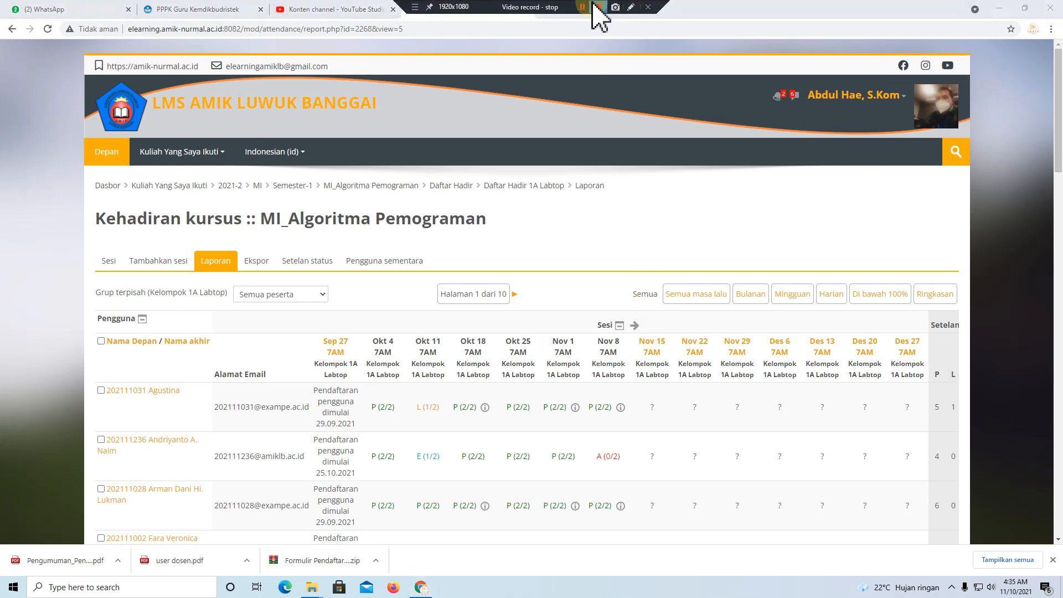